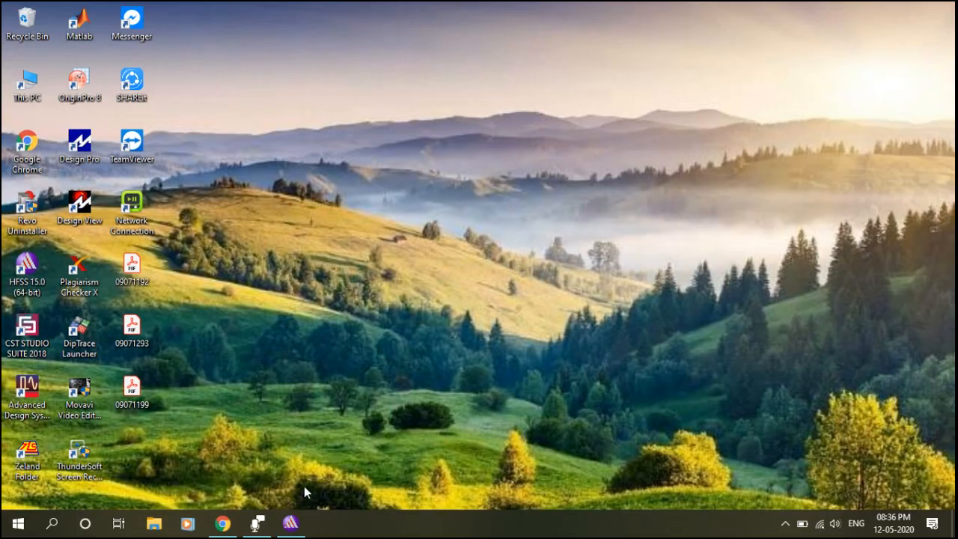
In Chrome's Microstrip Patch Antenna Calculator, calculate the patch dimensions for dielectric constant 4.4, dielectric height 1.6 millimeters and operation frequency 5.2 GHz
left_click(225, 524)
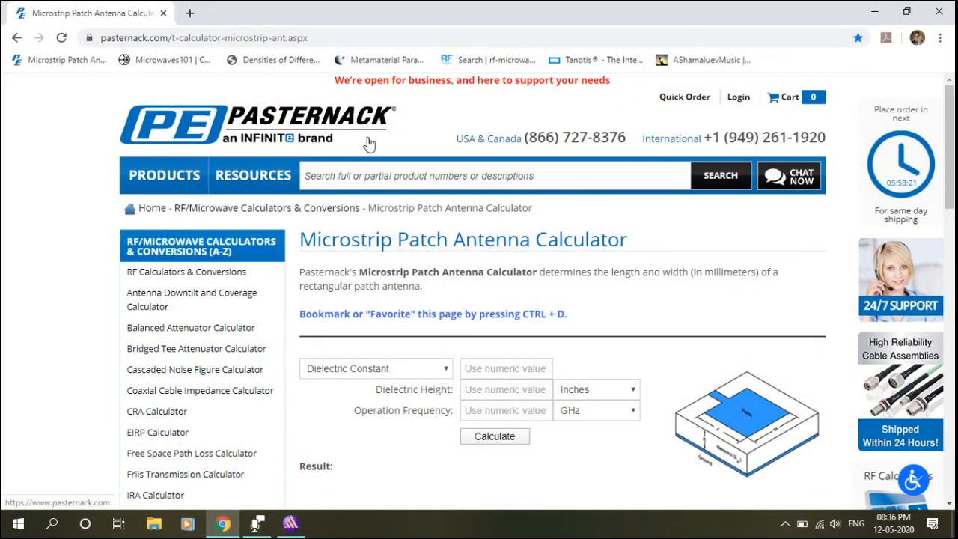
scroll(186, 355, "down", 2)
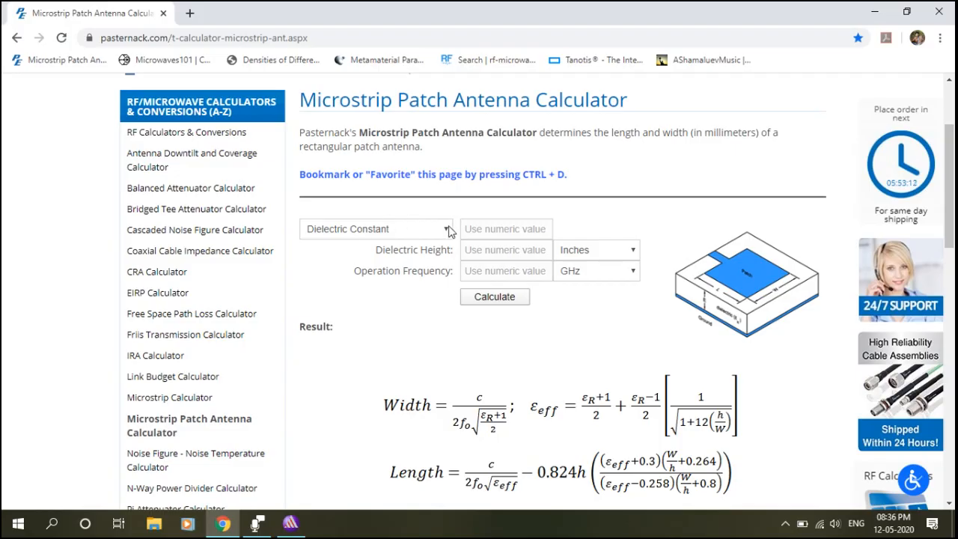
left_click(503, 228)
left_click(490, 253)
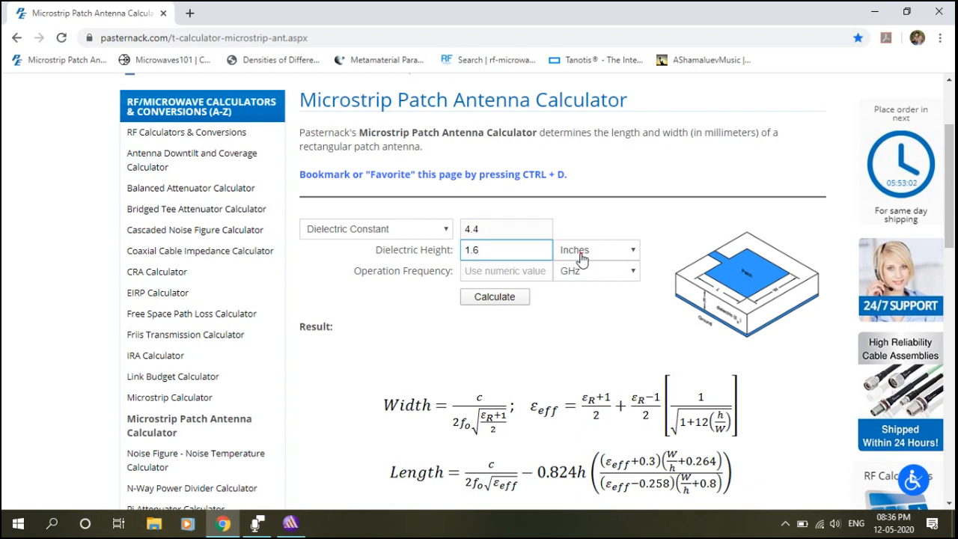
left_click(575, 251)
left_click(583, 305)
left_click(485, 273)
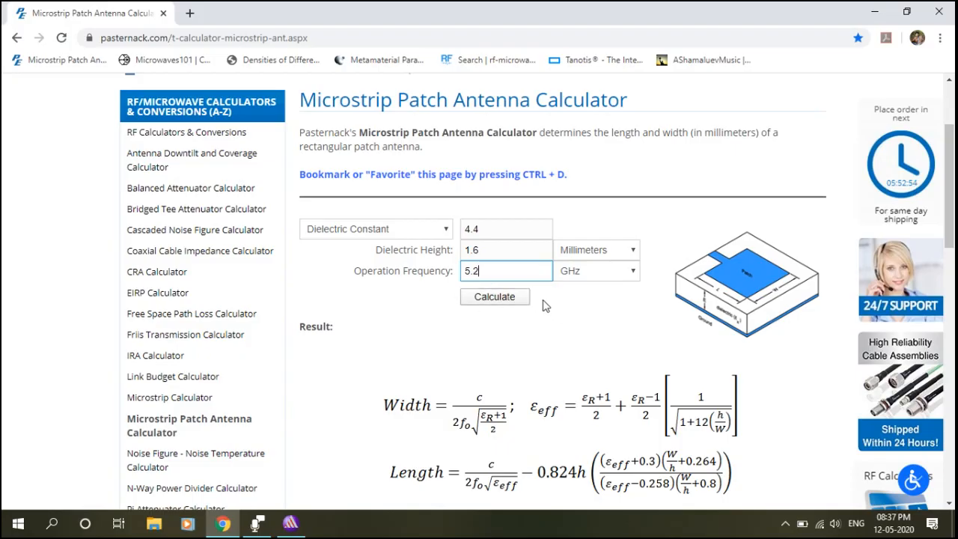
left_click(499, 297)
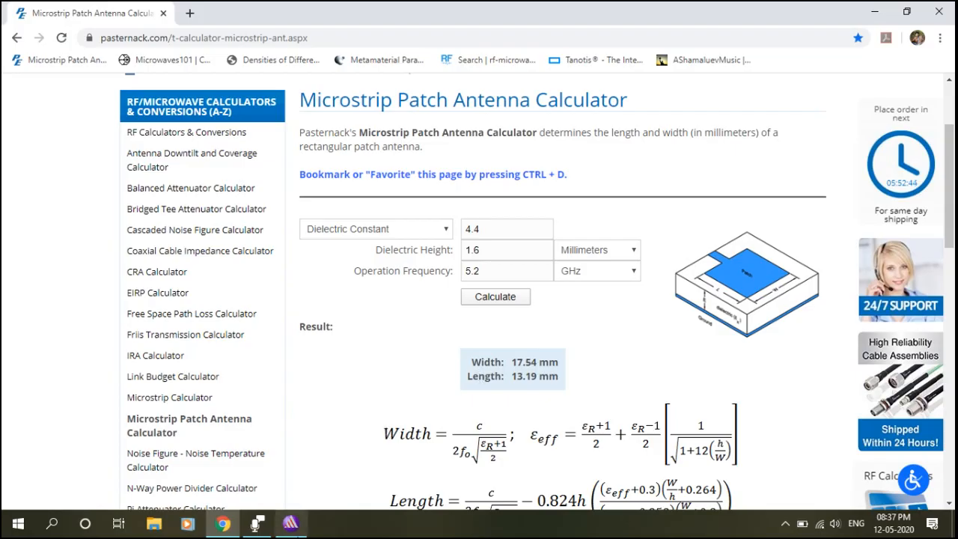
Switch to ANSYS HFSS, create a new project and insert an HFSS design into it
left_click(292, 523)
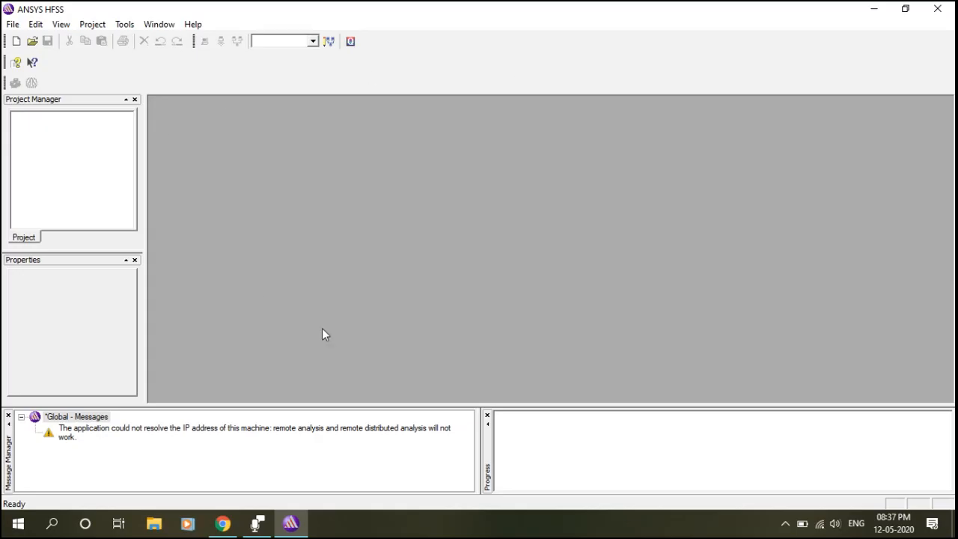
left_click(15, 42)
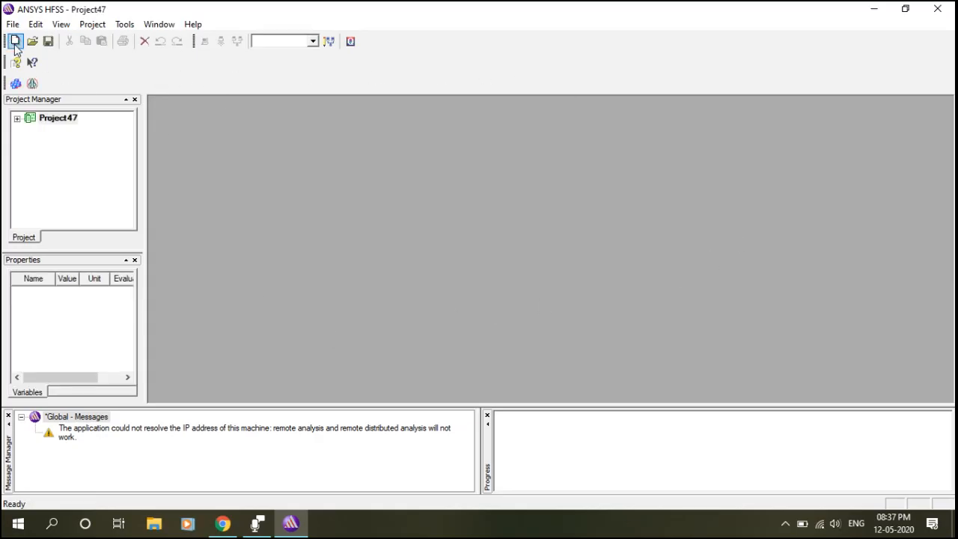
left_click(15, 83)
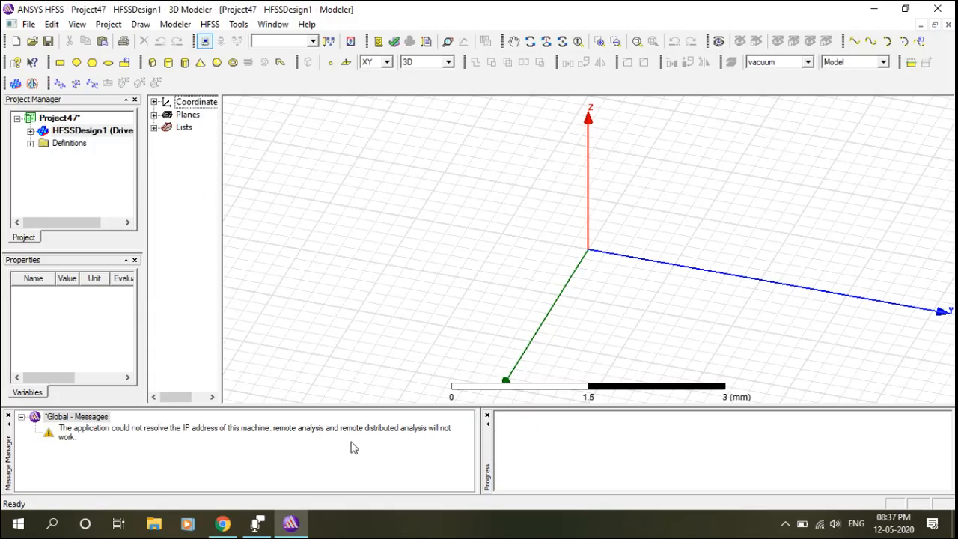
left_click(258, 523)
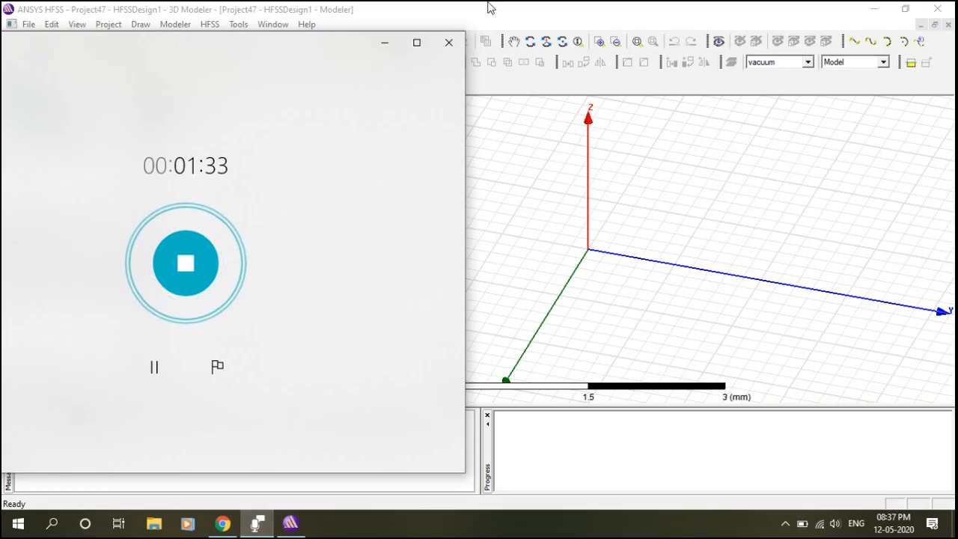
left_click(385, 42)
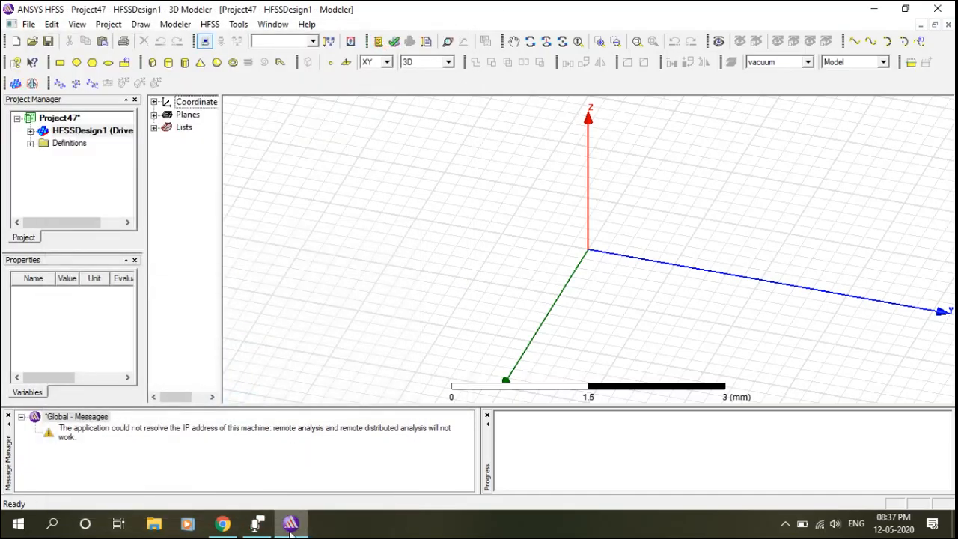
left_click(255, 456)
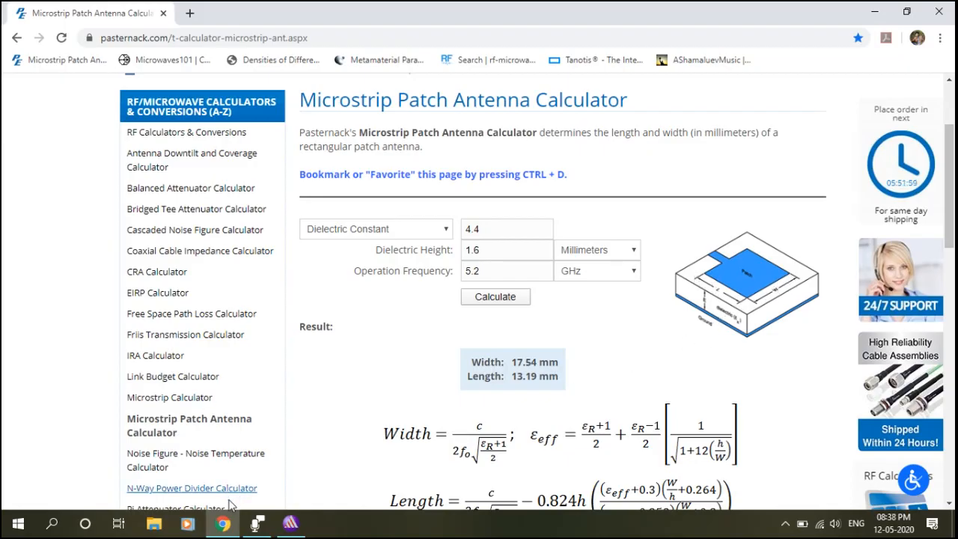
left_click(292, 523)
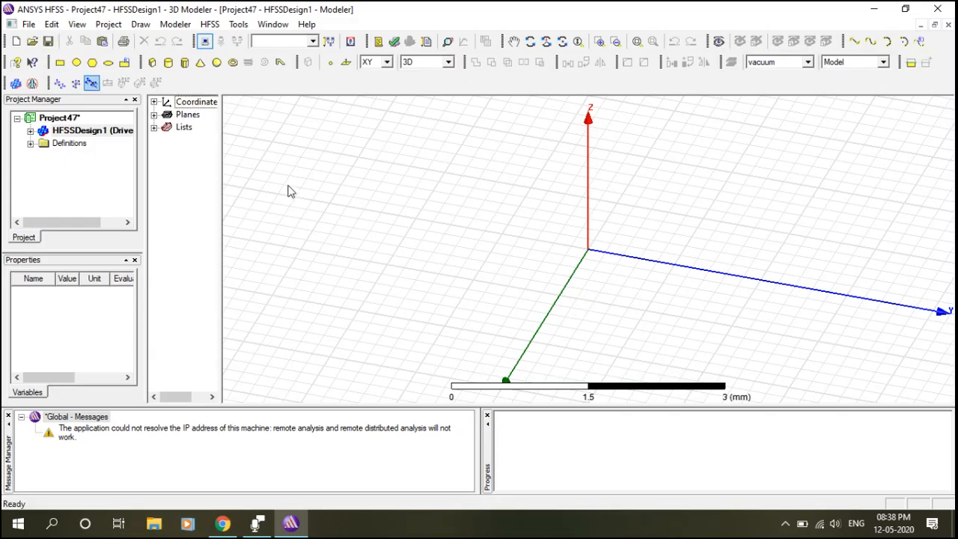
Draw a rectangle of about 2.4 by 2.8 mm on the XY plane around the origin
left_click(60, 64)
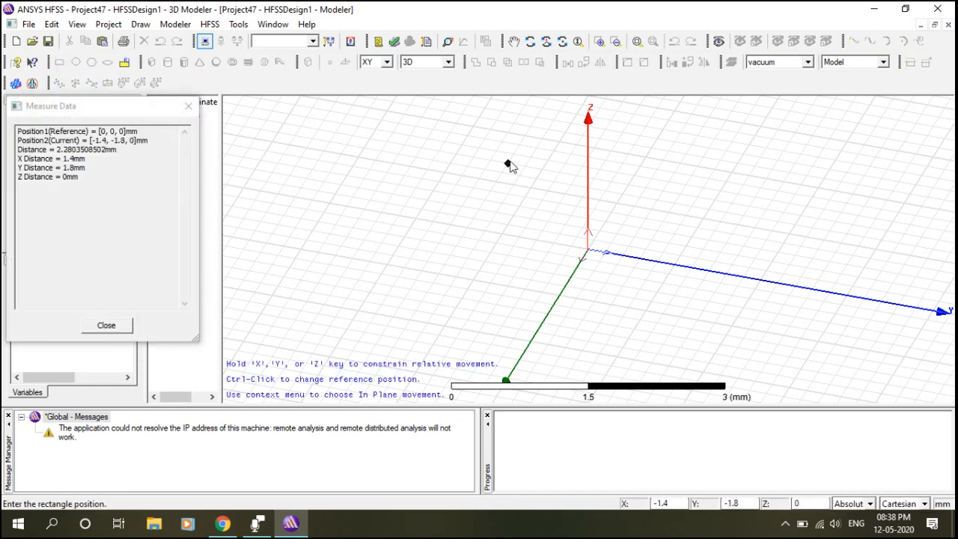
left_click(508, 165)
left_click(680, 318)
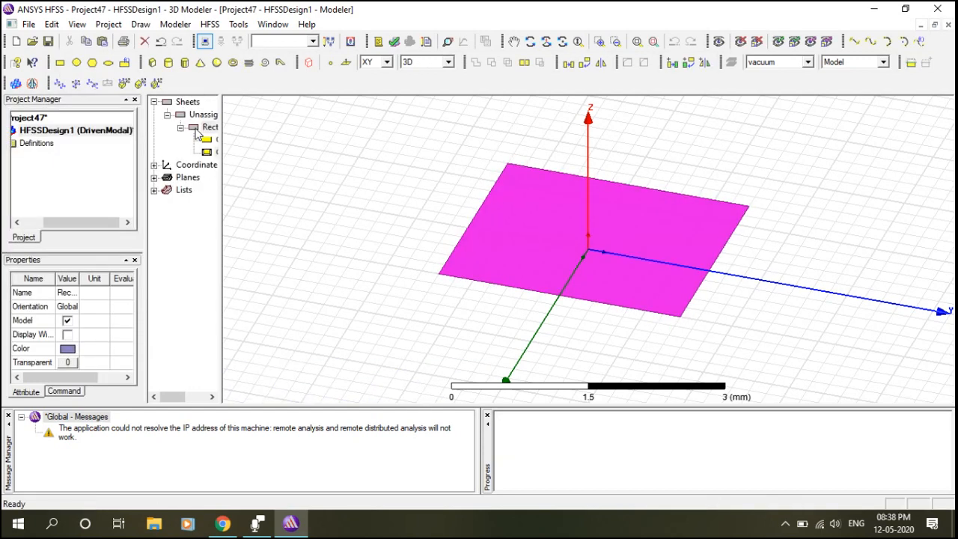
Change the rectangle's color attribute to yellow, RGB 255, 255, 0
double_click(197, 131)
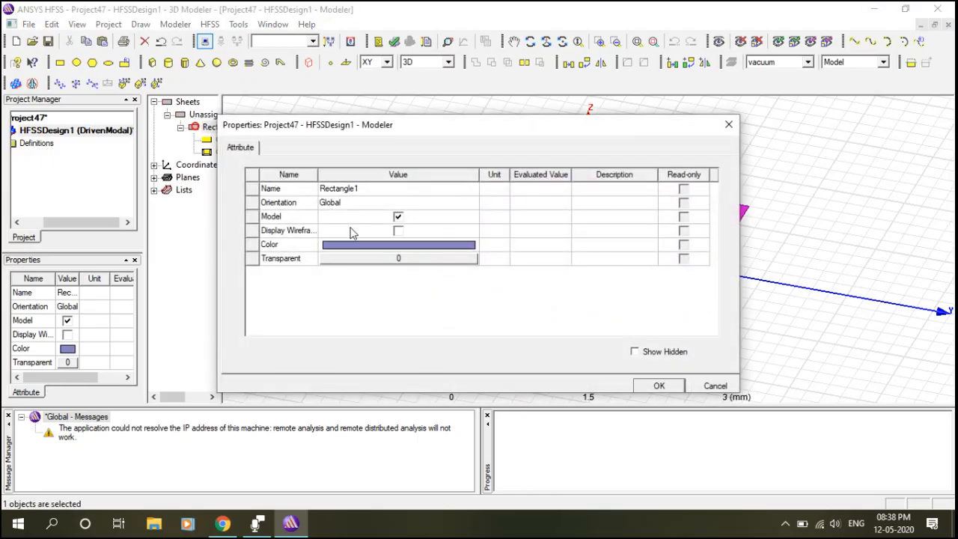
left_click(358, 246)
left_click(357, 247)
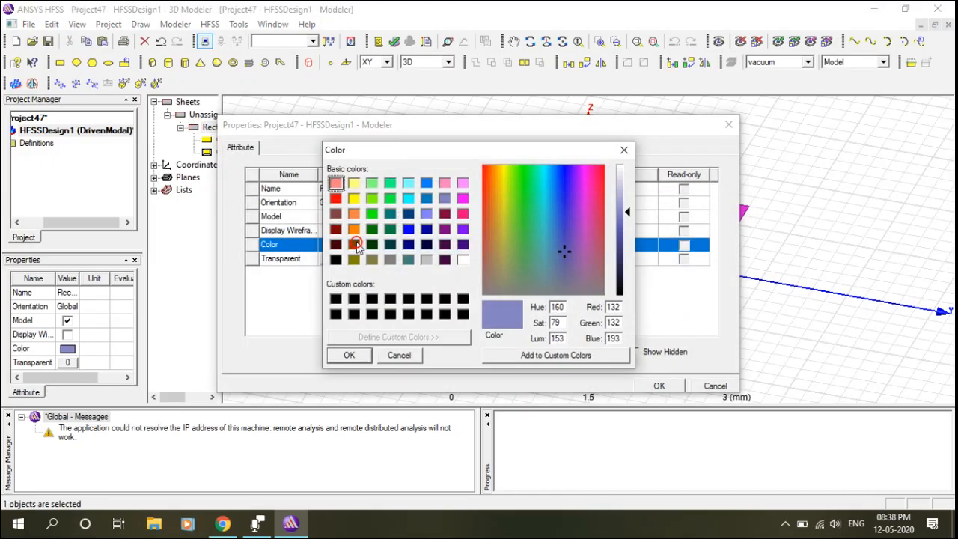
left_click(354, 198)
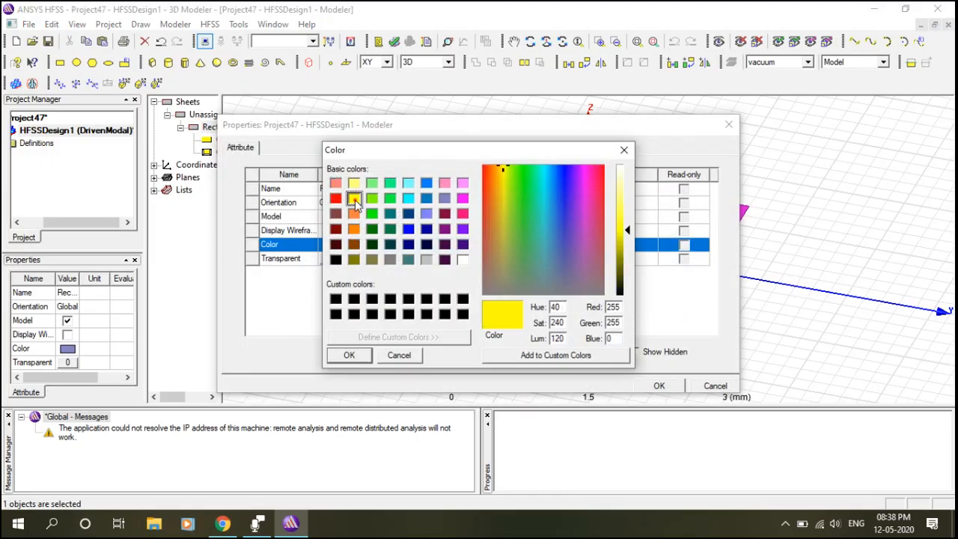
left_click(359, 356)
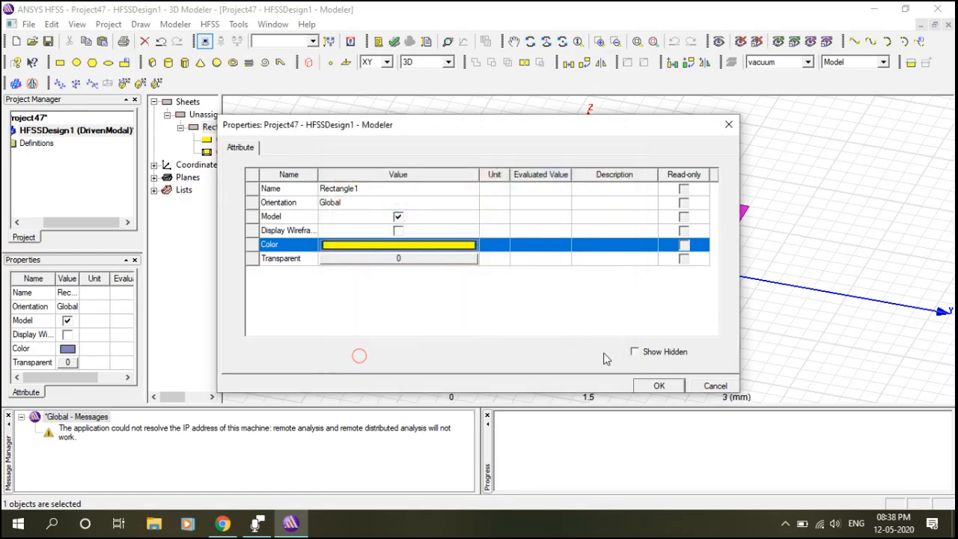
left_click(658, 385)
Set the position in the rectangle's CreateRectangle properties to -l/2, -w/2, 0
left_click(181, 127)
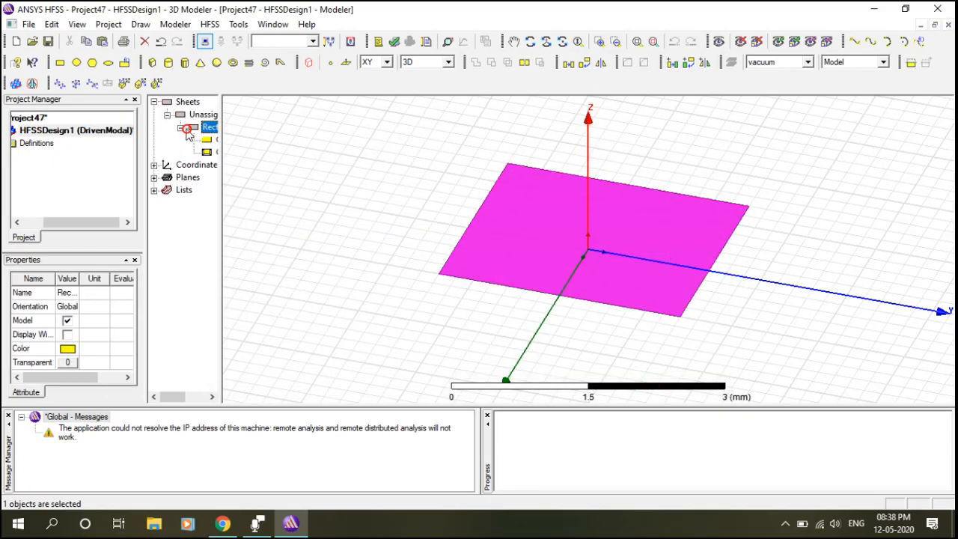
double_click(209, 141)
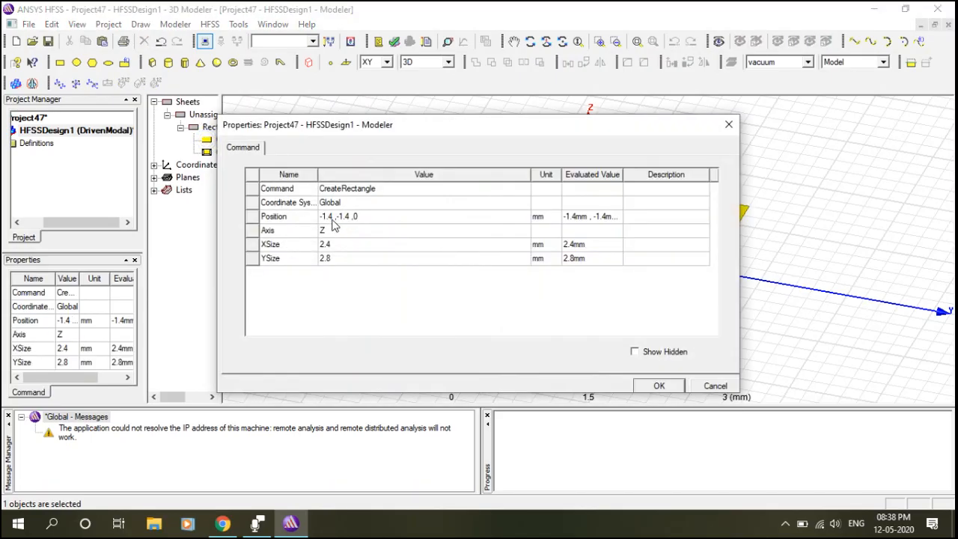
left_click(333, 217)
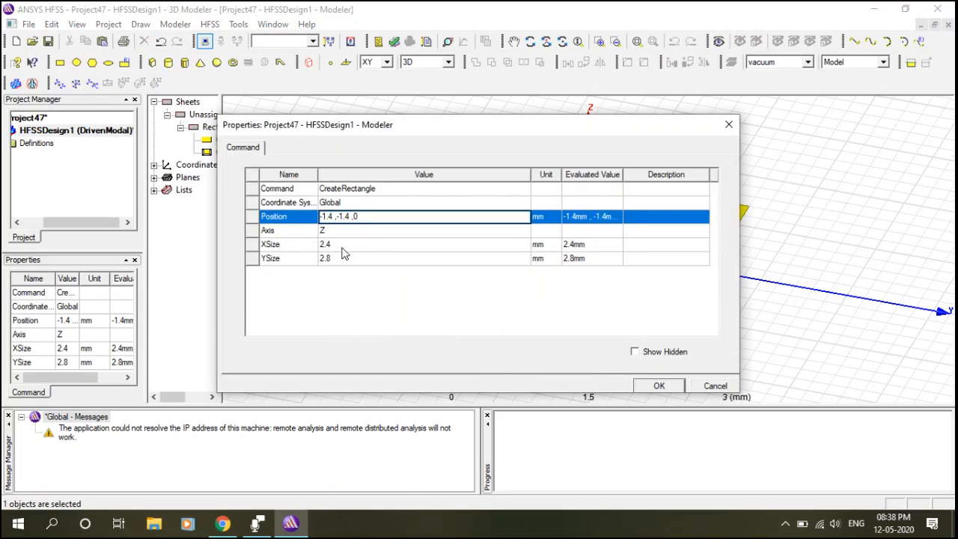
key("BackSpace")
key("BackSpace")
key("BackSpace")
key("BackSpace")
type("1")
type("/2")
type("-w")
left_click(347, 249)
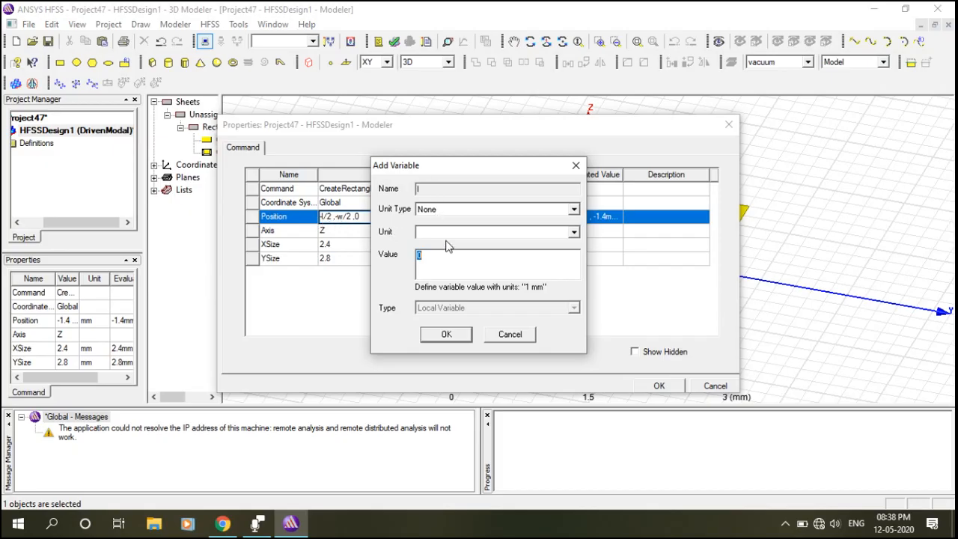
Define the variable l with unit type Length, unit mm and the calculator's patch length of 13.19
left_click(430, 192)
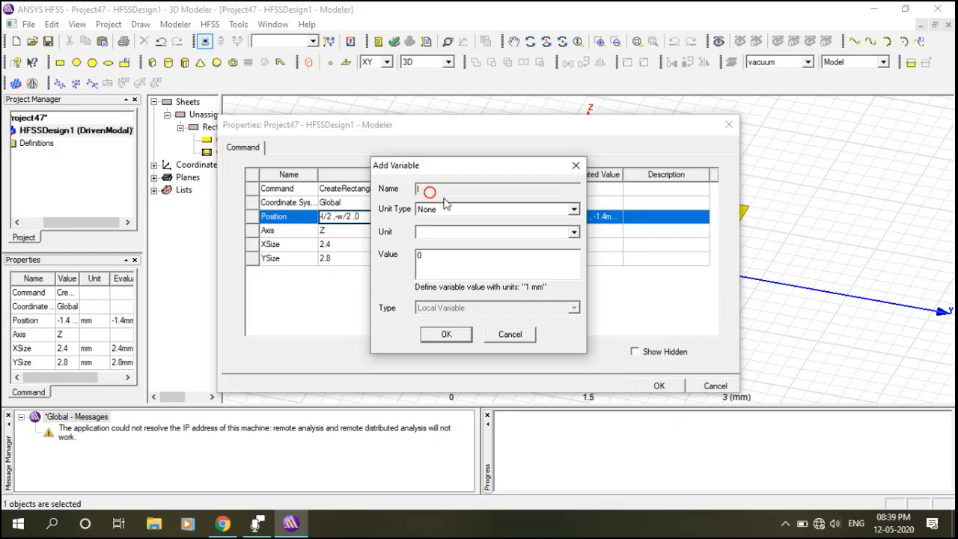
left_click(460, 213)
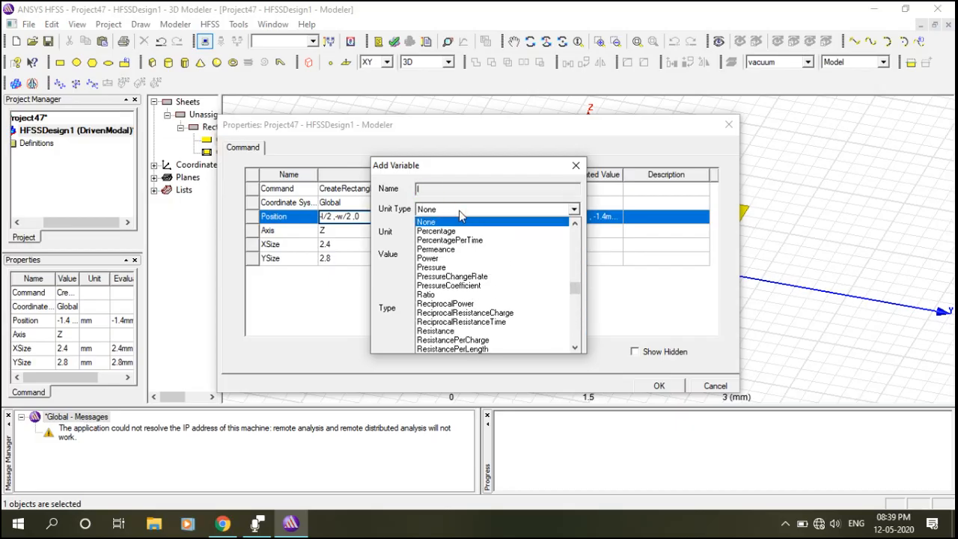
key("l")
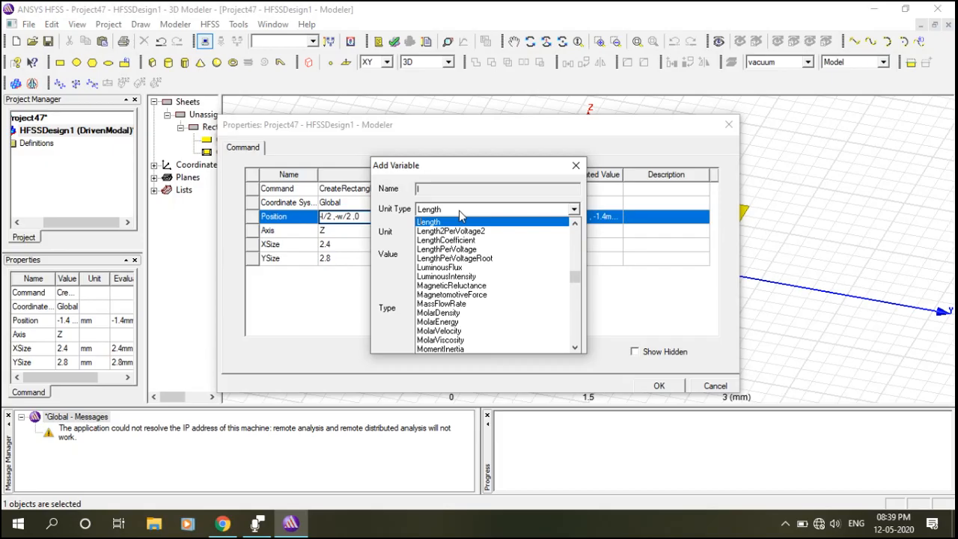
left_click(456, 222)
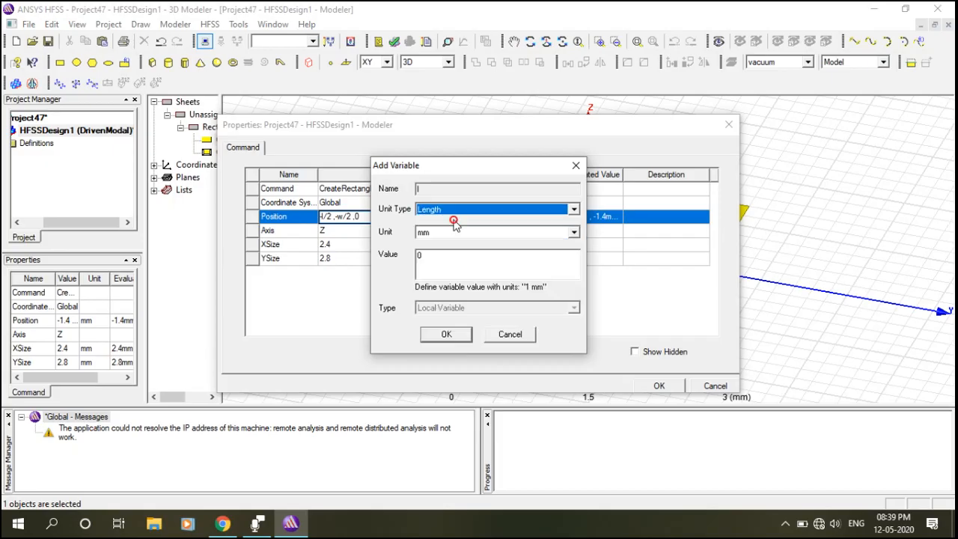
left_click(443, 255)
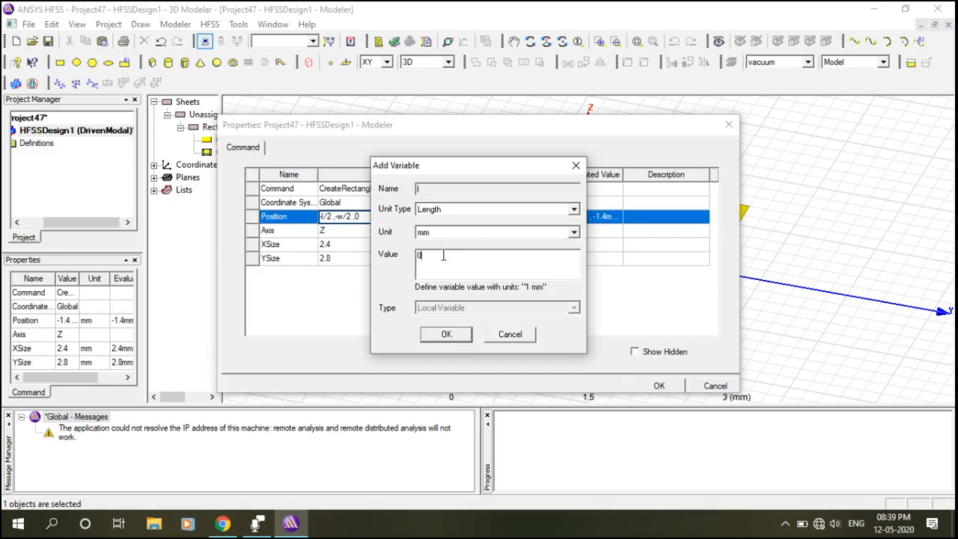
left_click(222, 524)
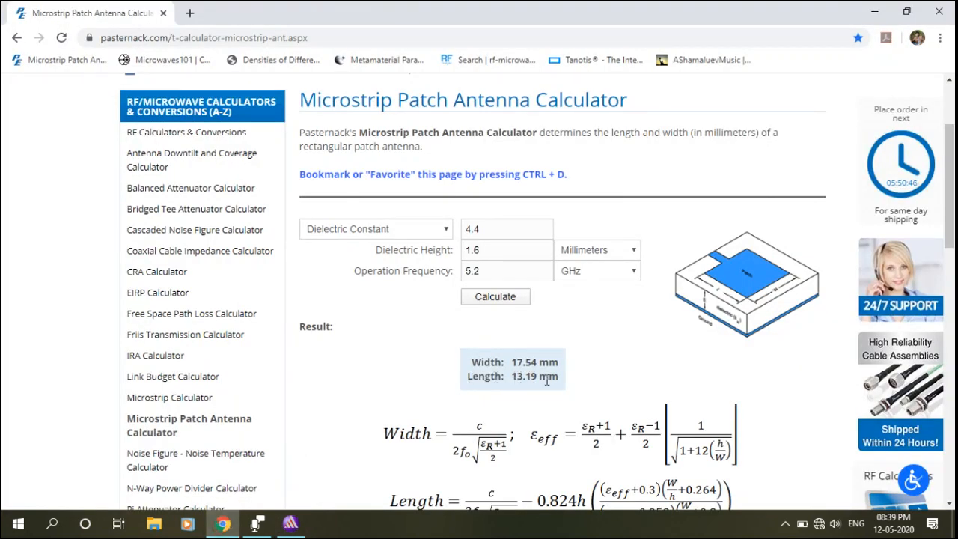
left_click(290, 524)
left_click(459, 262)
type("0")
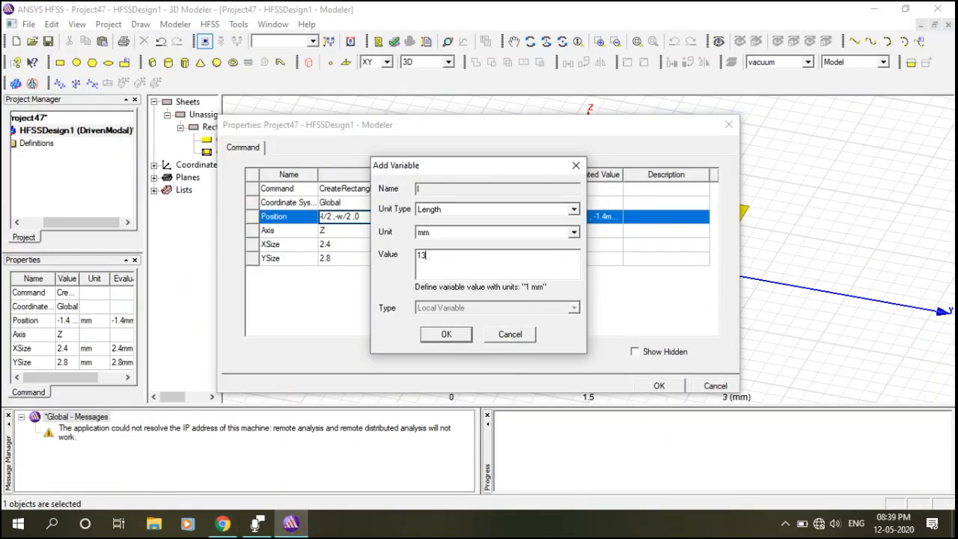
left_click(445, 335)
Define the variable w with unit type Length, unit mm and the calculated patch width of 17.54
left_click(456, 211)
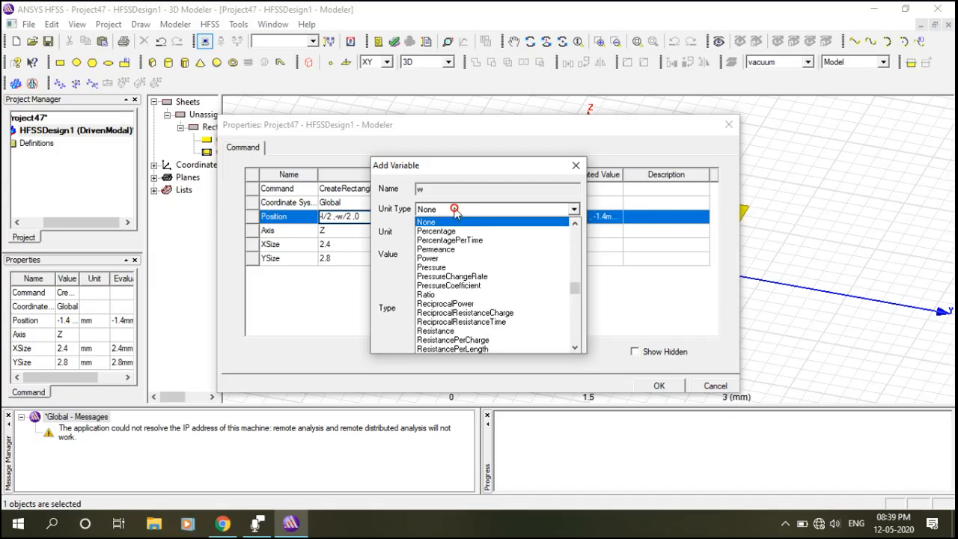
left_click(455, 212)
left_click(453, 213)
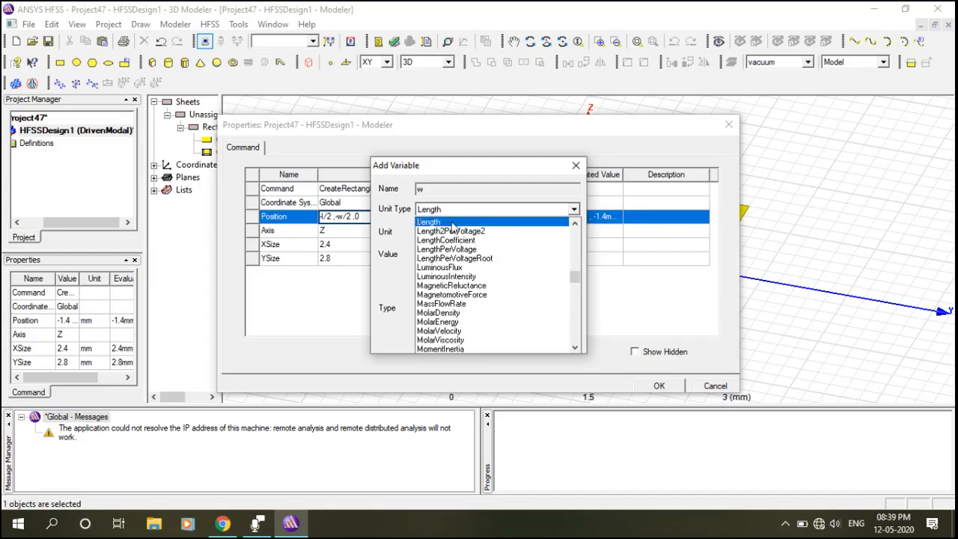
left_click(453, 221)
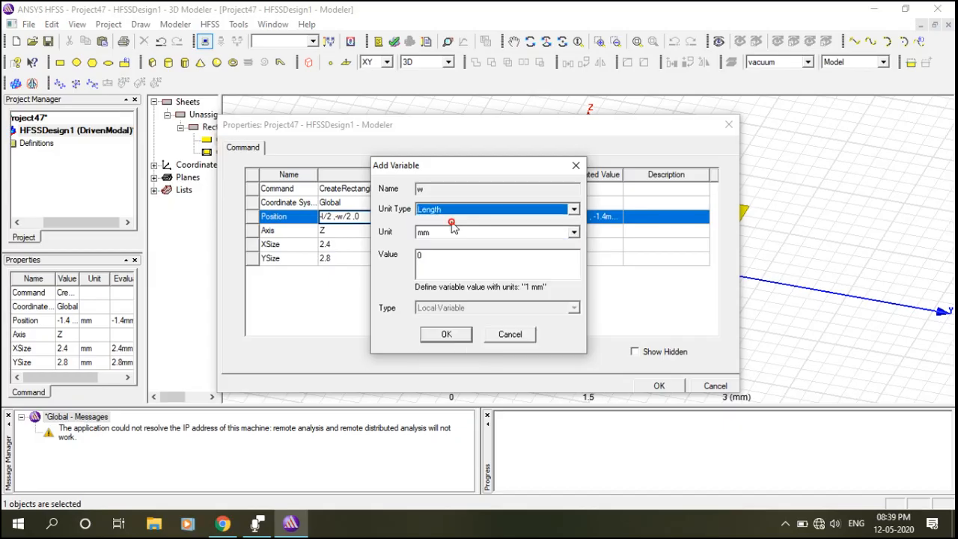
left_click(436, 258)
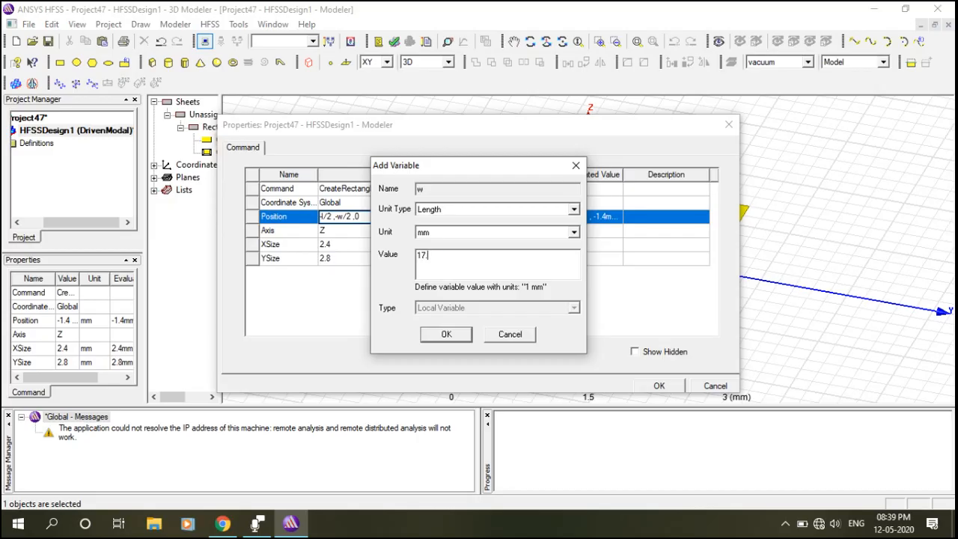
left_click(453, 334)
Set the patch rectangle's XSize to l and YSize to w, and apply the changes
left_click(344, 244)
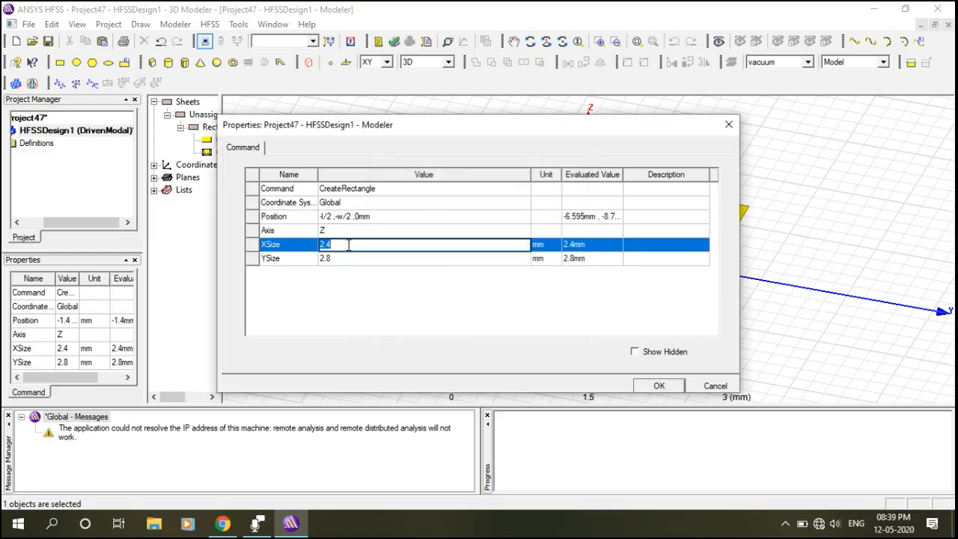
type("l")
left_click(344, 259)
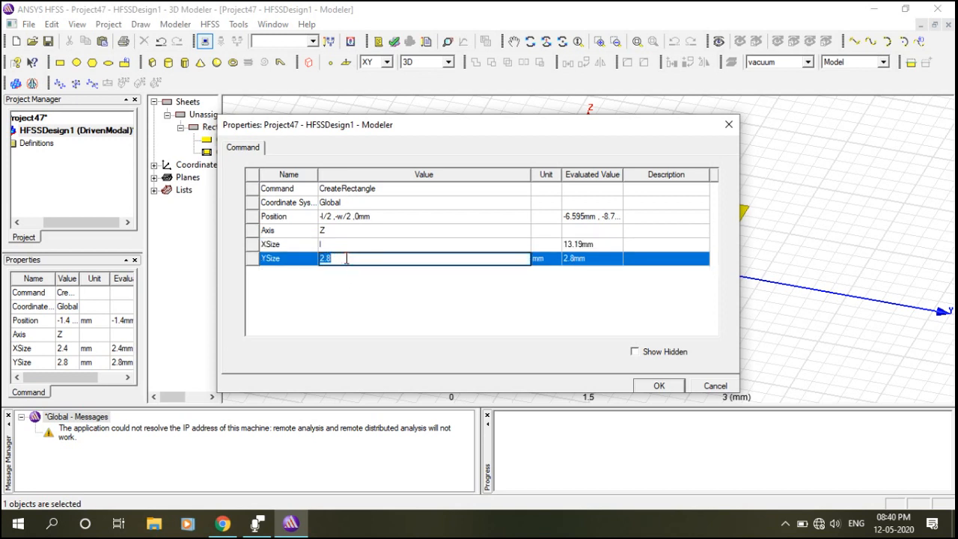
type("w")
left_click(672, 387)
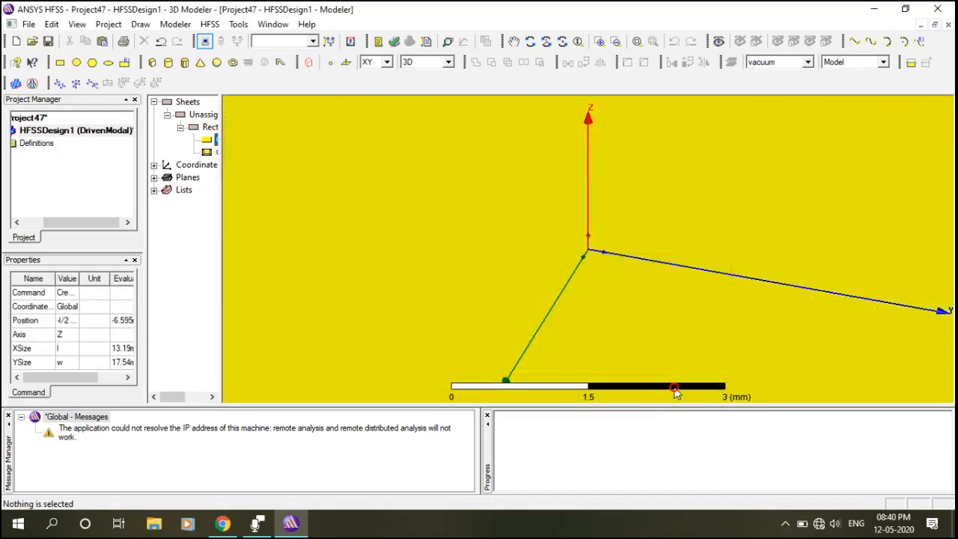
left_click(636, 41)
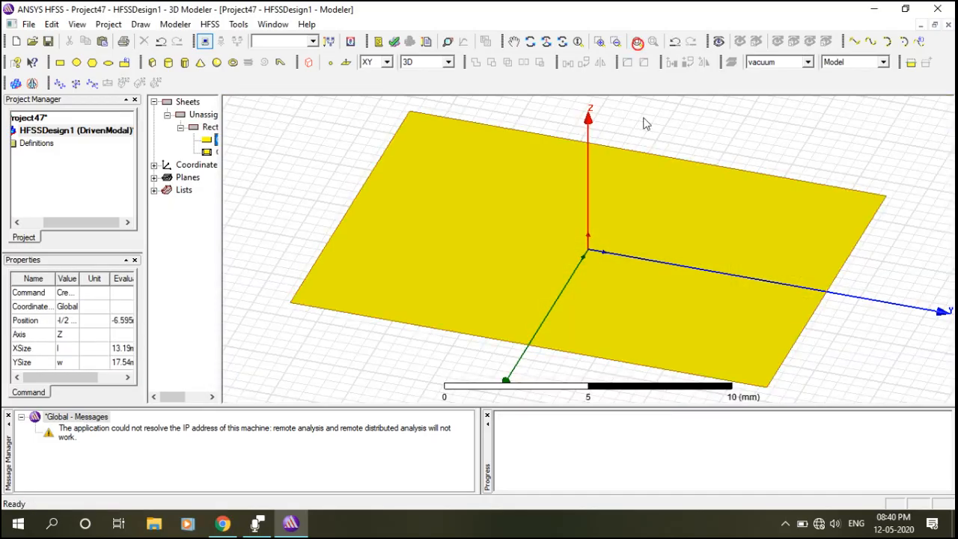
left_click(844, 145)
scroll(660, 242, "down", 3)
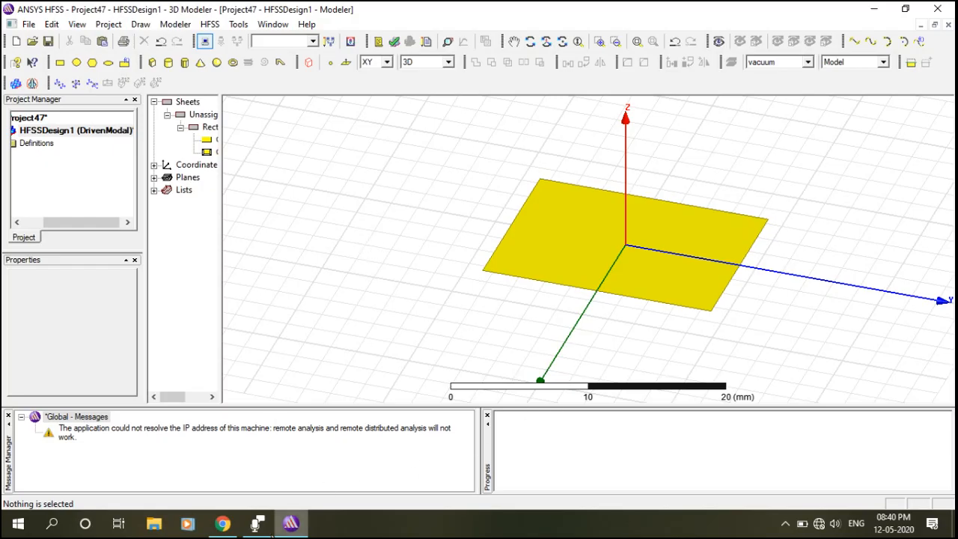
Check the calculator's patch antenna diagram in the browser, and draw a second rectangle about 24 by 36 mm around the patch in HFSS
left_click(223, 524)
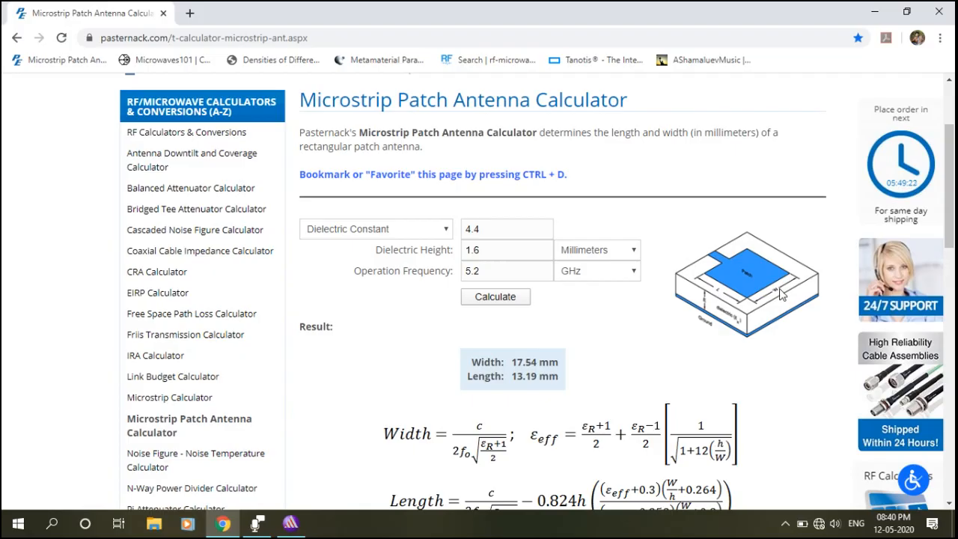
left_click(290, 524)
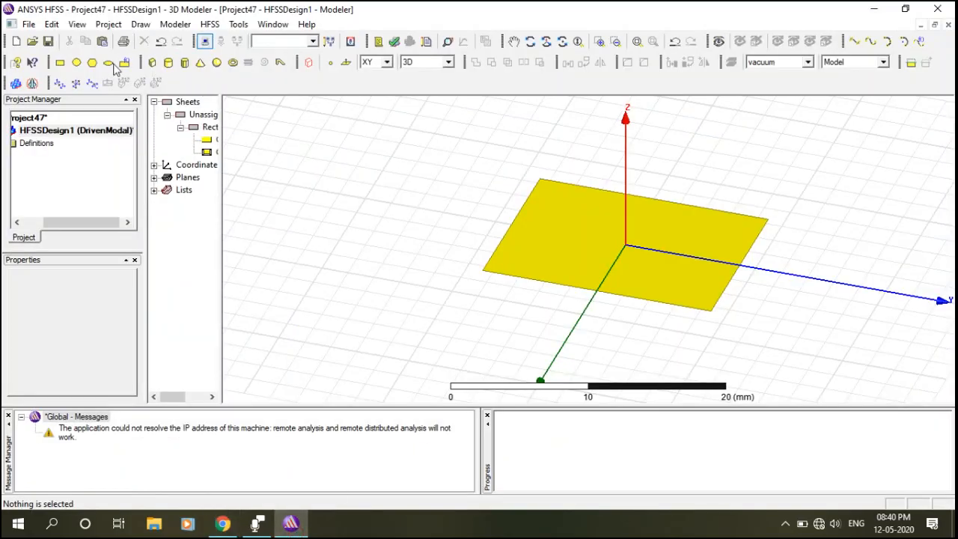
left_click(60, 62)
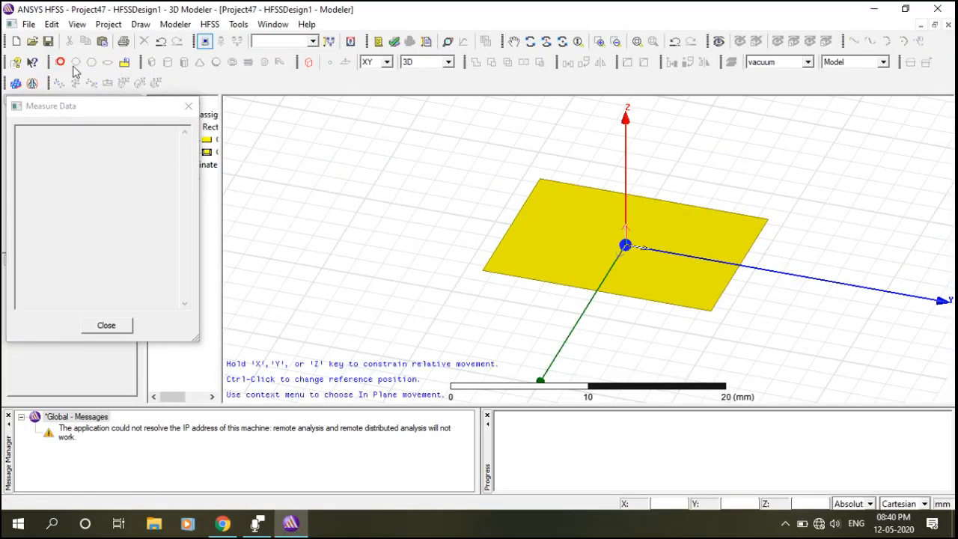
left_click(426, 136)
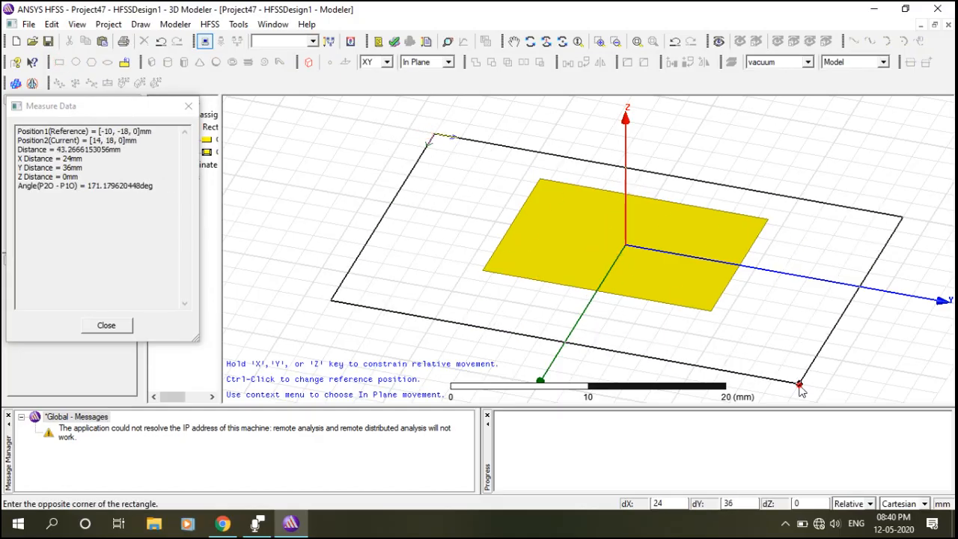
left_click(800, 384)
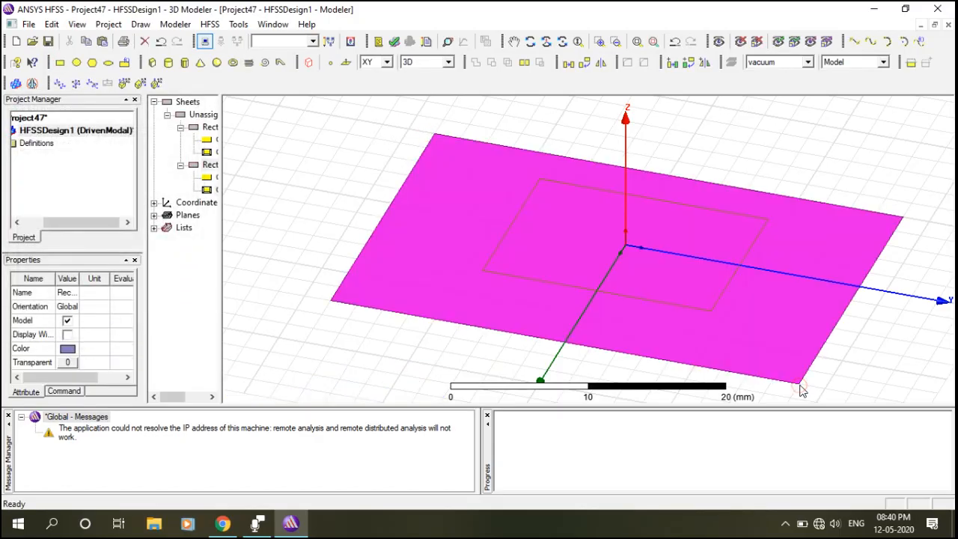
Change the second rectangle's color attribute to dark green, RGB 0, 128, 0
double_click(210, 179)
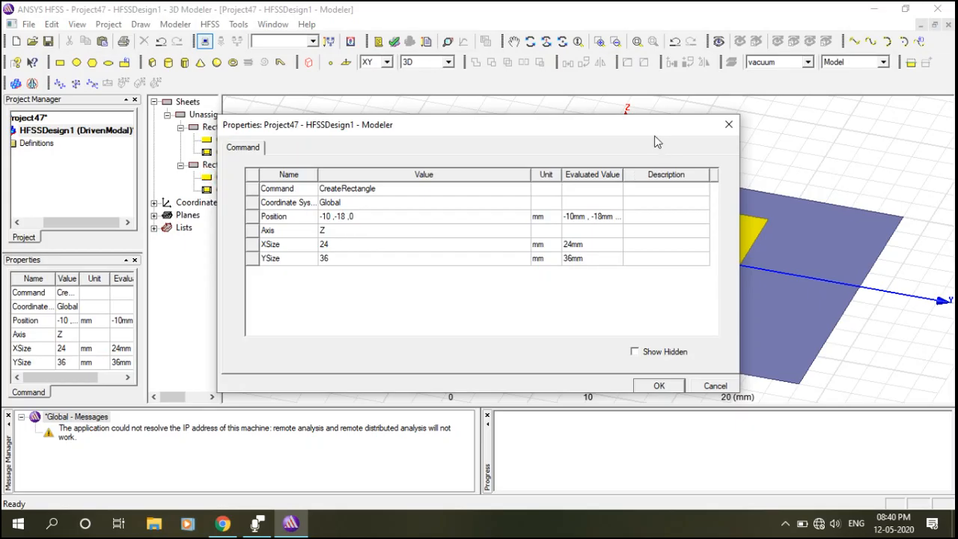
left_click(728, 124)
left_click(196, 167)
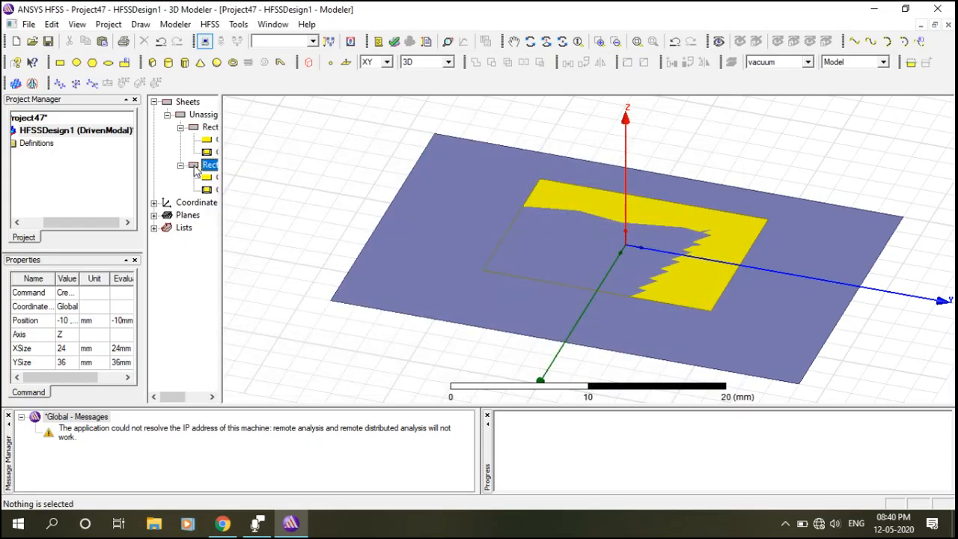
double_click(196, 169)
left_click(349, 246)
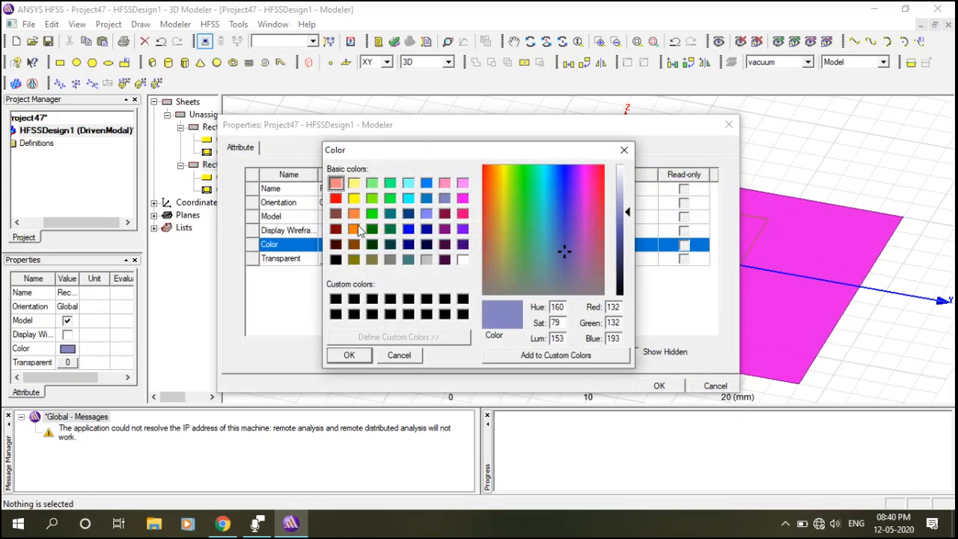
left_click(374, 213)
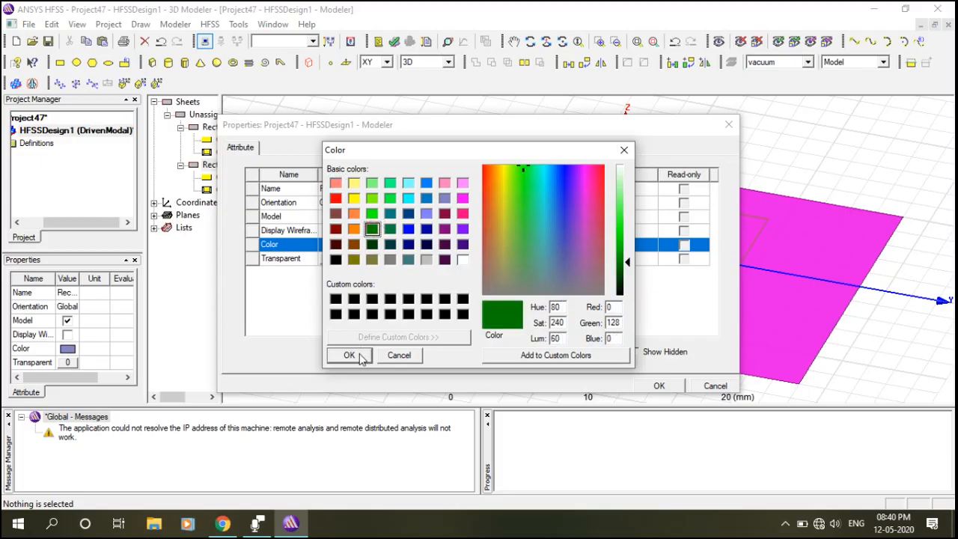
left_click(359, 356)
left_click(658, 385)
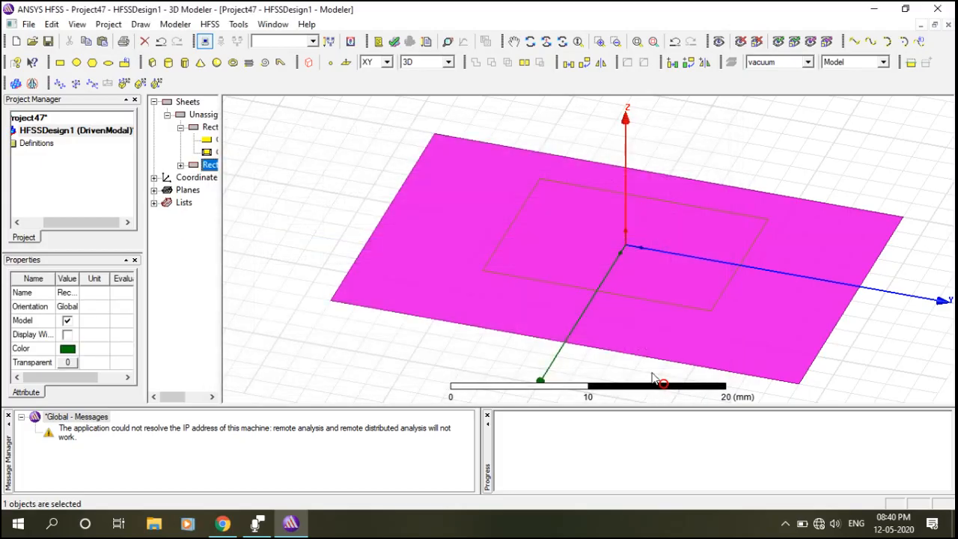
Set the position in the green rectangle's CreateRectangle properties to -l/2-3*h, -w/2-3*h, -h
left_click(180, 165)
double_click(210, 178)
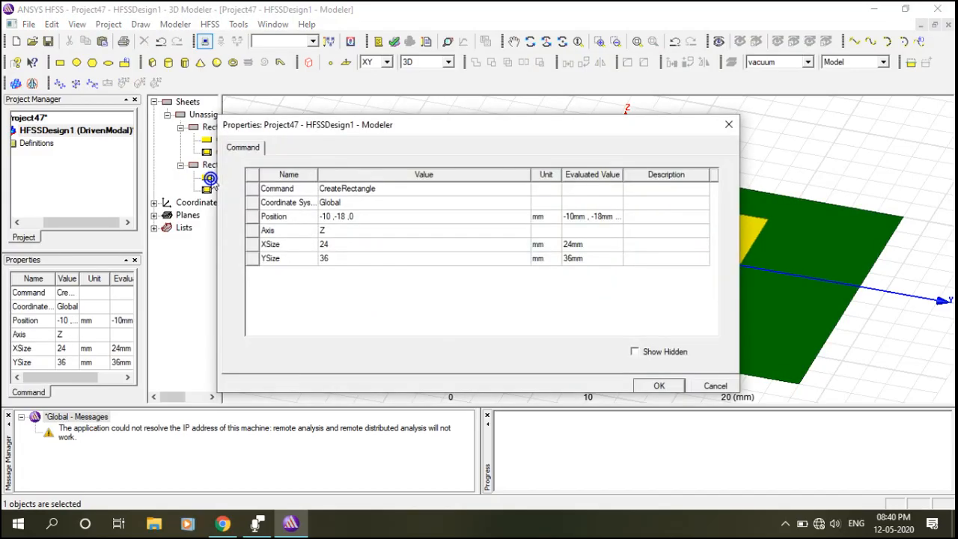
left_click(330, 216)
key("BackSpace")
key("BackSpace")
key("BackSpace")
type("-l/2-3*")
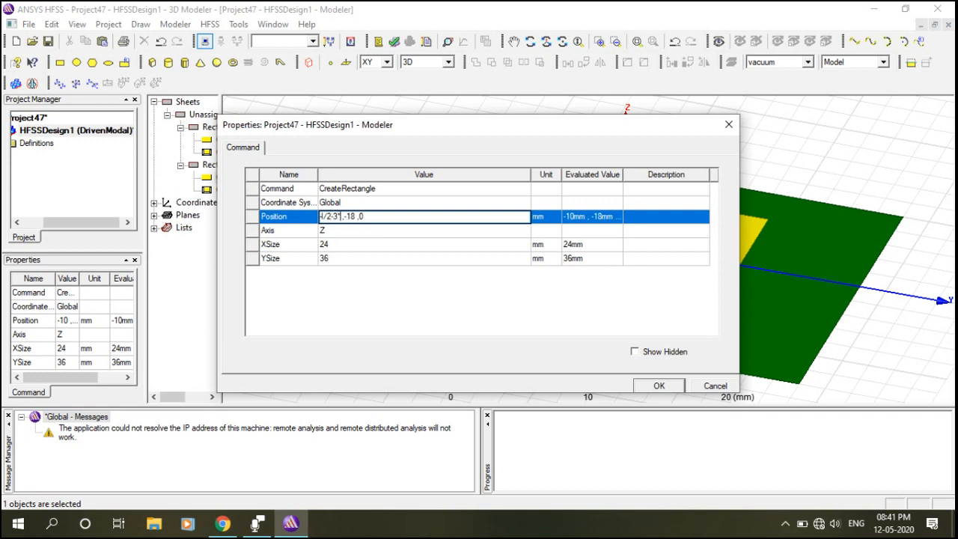
type("h")
left_click(360, 216)
key("BackSpace")
type("w/2-3*h")
left_click(339, 250)
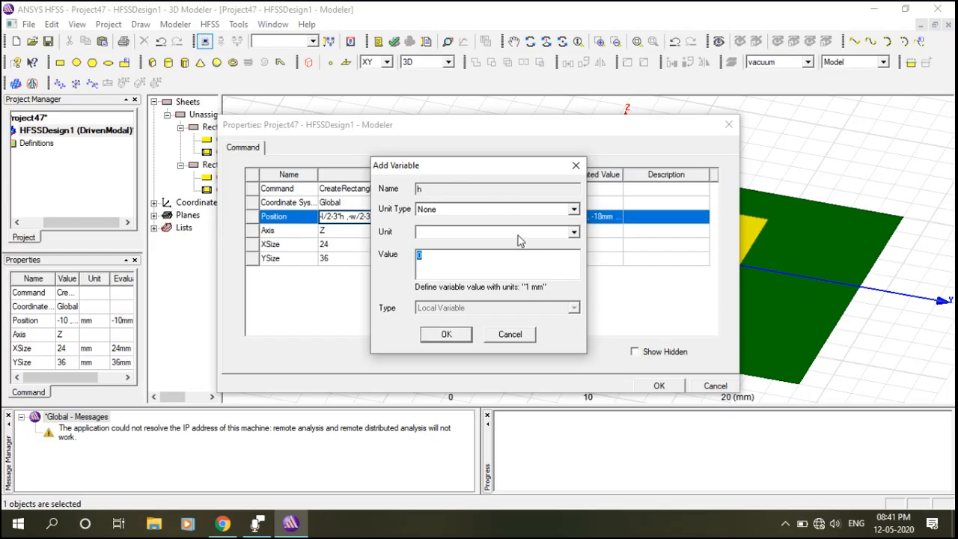
Define the variable h with unit type Length, unit mm and a value of 1.6
left_click(495, 211)
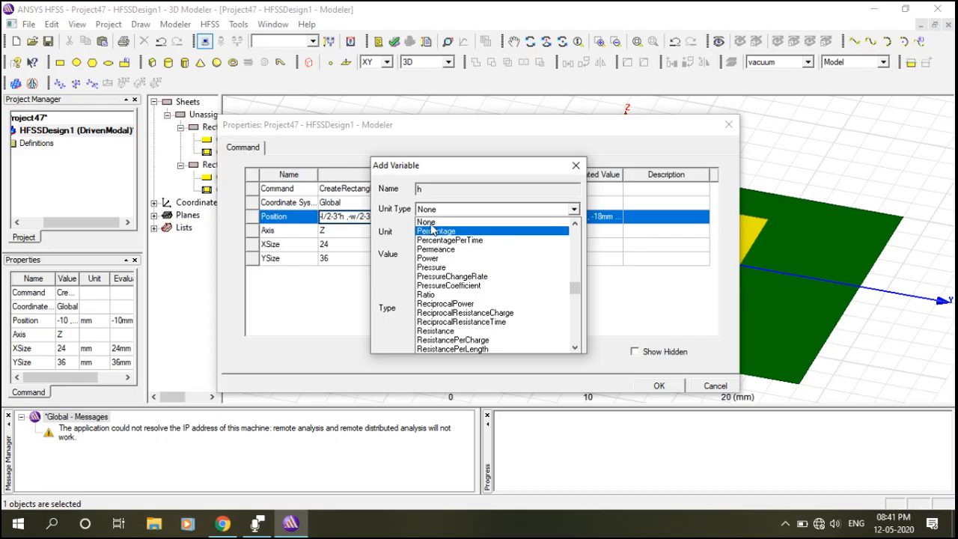
scroll(441, 231, "up", 7)
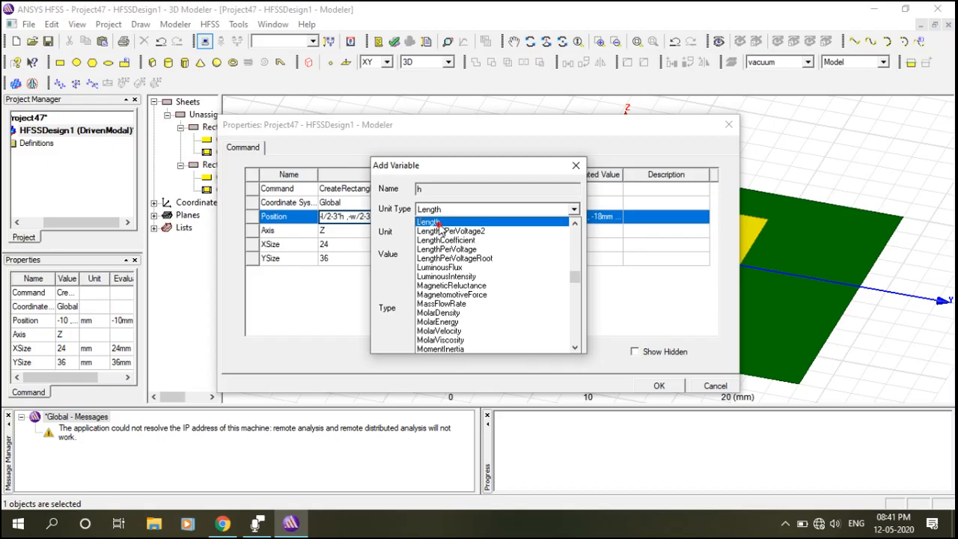
left_click(441, 223)
left_click(442, 256)
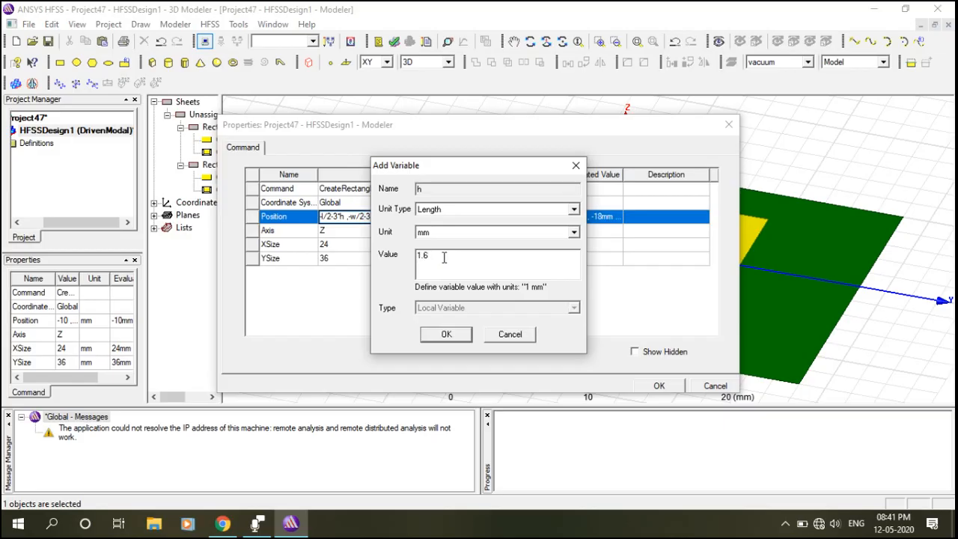
left_click(446, 333)
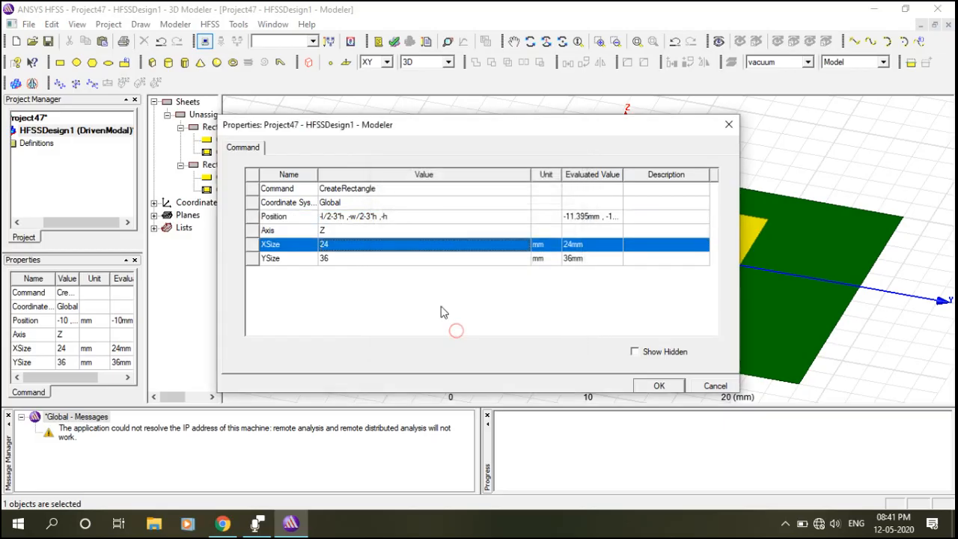
Set the green rectangle's XSize to l+6*h and YSize to w+6*h, and apply the changes
left_click(350, 244)
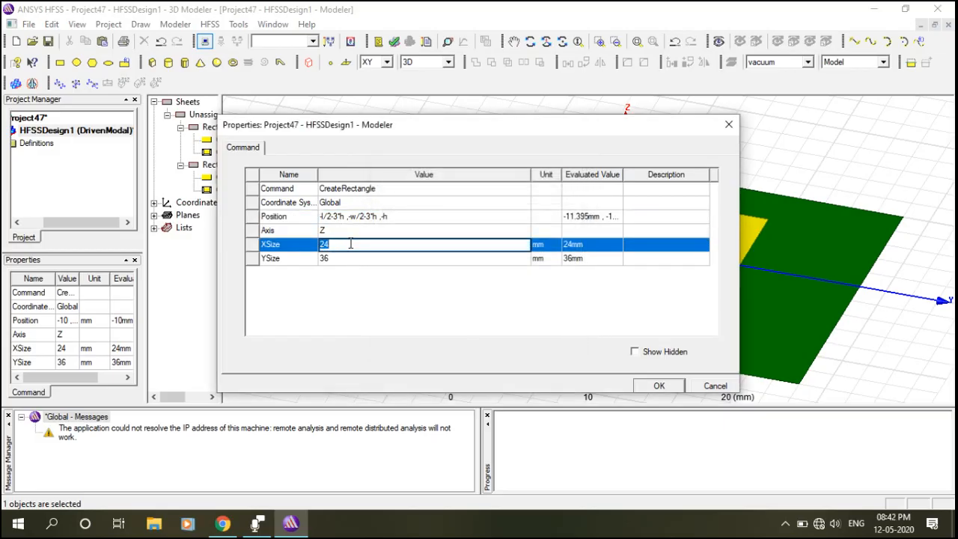
key("BackSpace")
type("l+6*h")
left_click(364, 259)
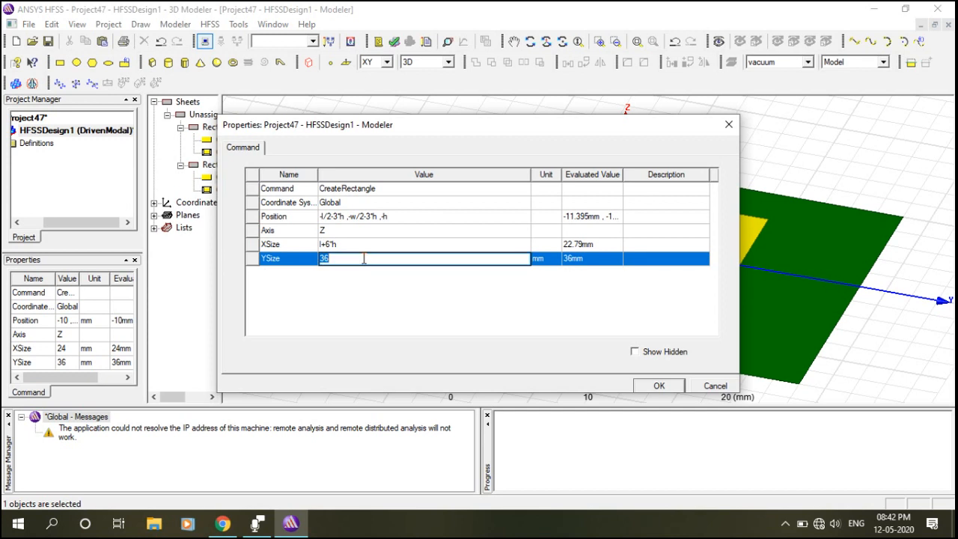
type("w+6*h")
left_click(653, 386)
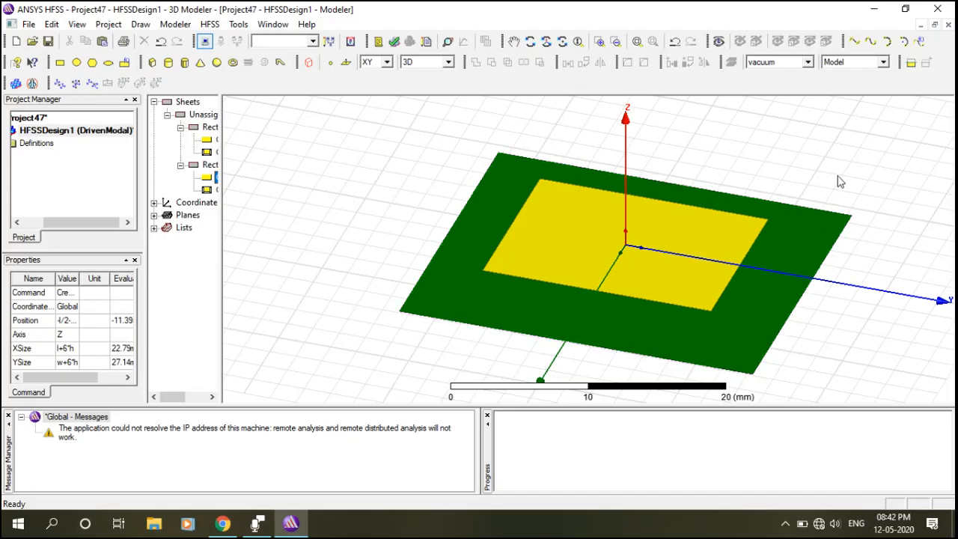
Draw a box freehand around the patch, with its base on the XY plane and its height along positive Z
left_click(529, 41)
mouse_move(735, 152)
left_mouse_down()
mouse_move(718, 223)
mouse_move(724, 164)
mouse_move(789, 154)
mouse_move(714, 163)
mouse_move(736, 149)
mouse_move(753, 107)
mouse_move(753, 156)
left_mouse_up()
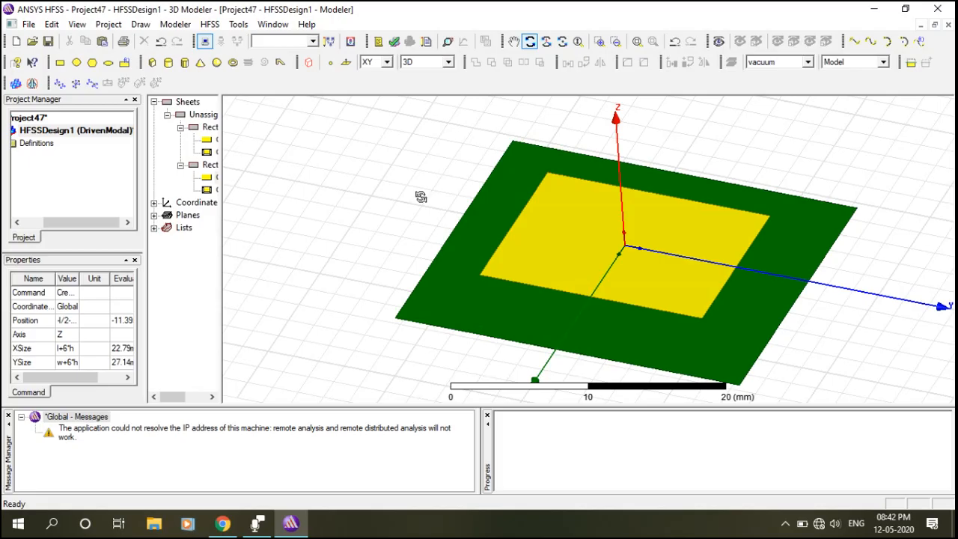
left_click(152, 62)
left_click(410, 137)
left_click(820, 395)
left_click(819, 339)
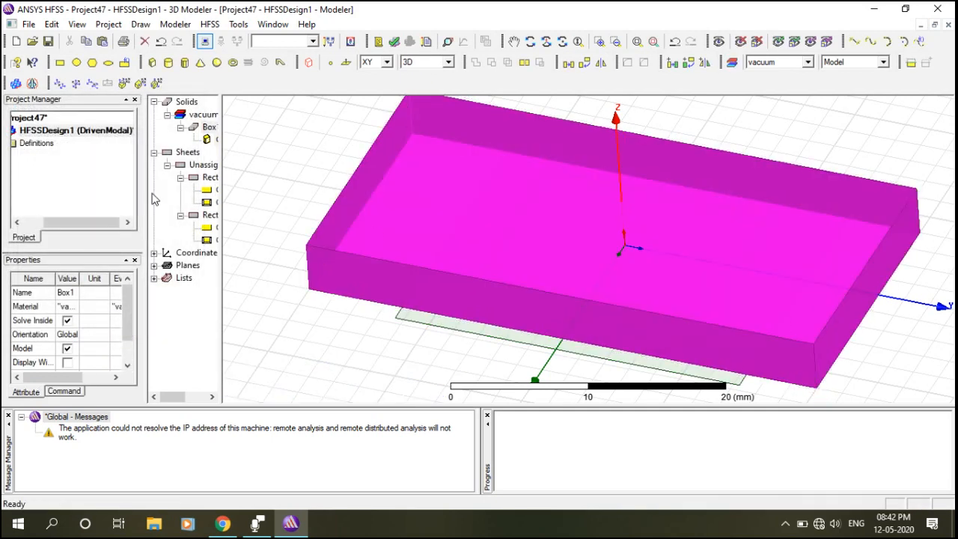
Assign the material FR4_epoxy to the new box
left_click(208, 127)
double_click(198, 130)
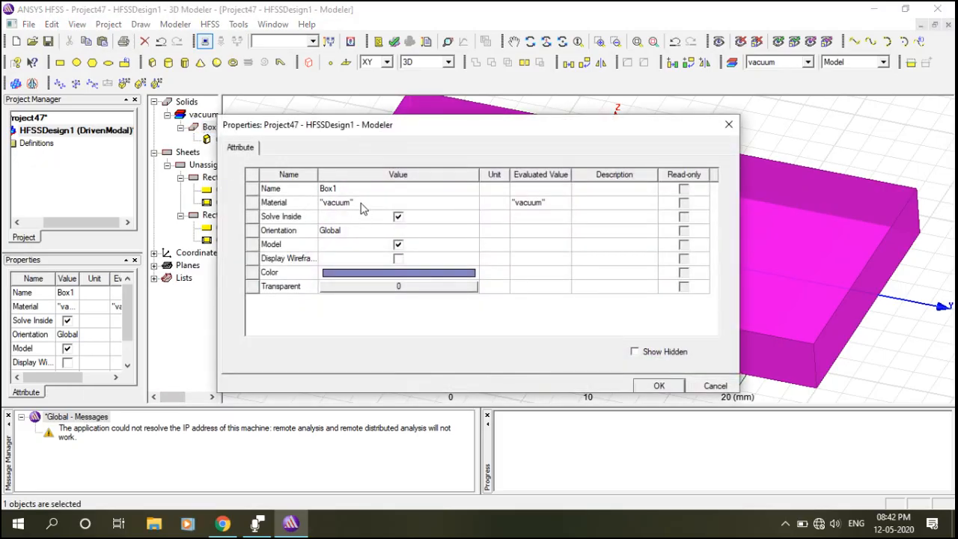
left_click(362, 207)
left_click(342, 215)
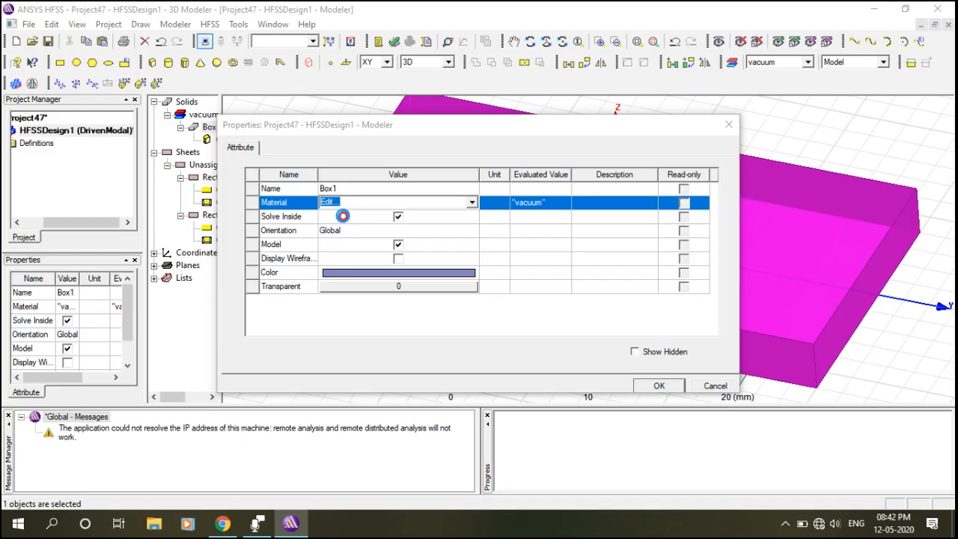
type("fr")
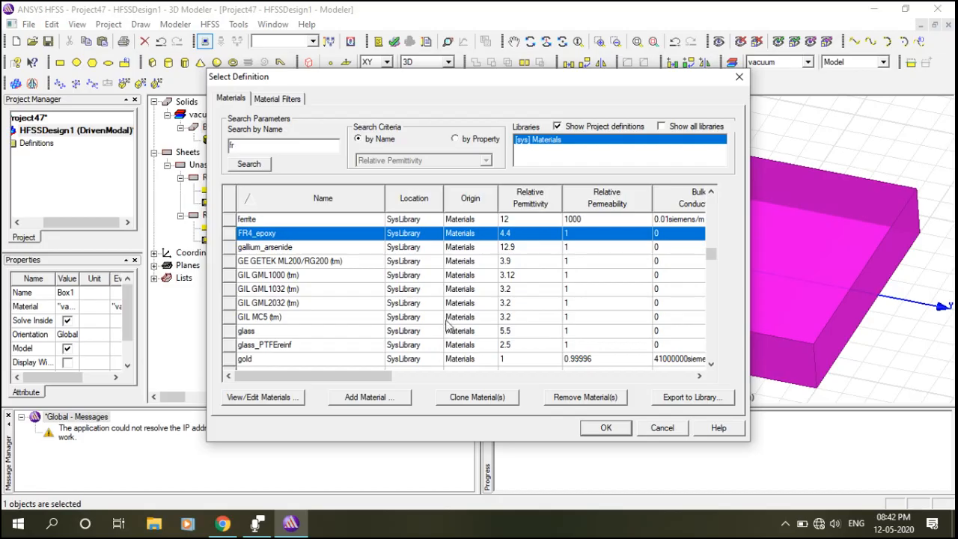
left_click(597, 429)
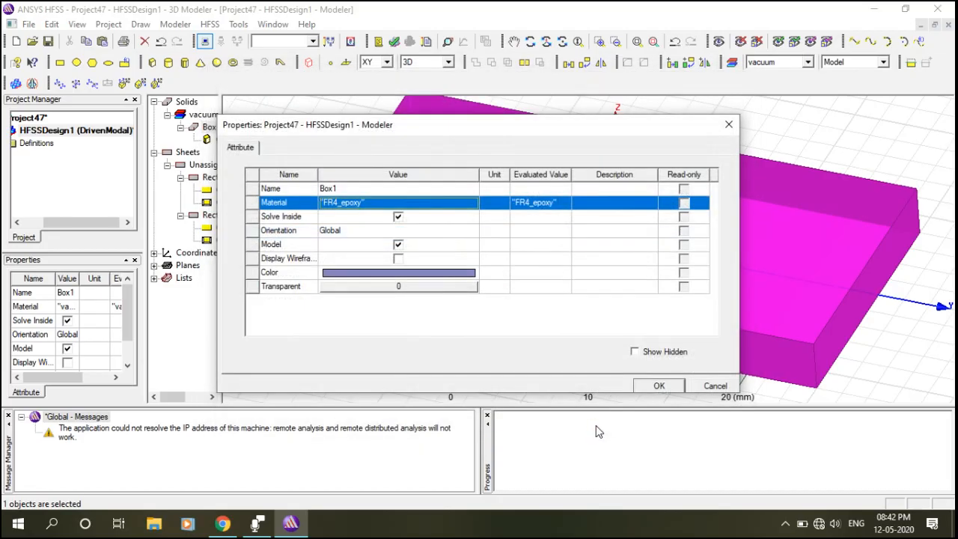
Set the box's transparency to 0.6, apply the attributes and clear the selection
left_click(430, 291)
left_click(430, 294)
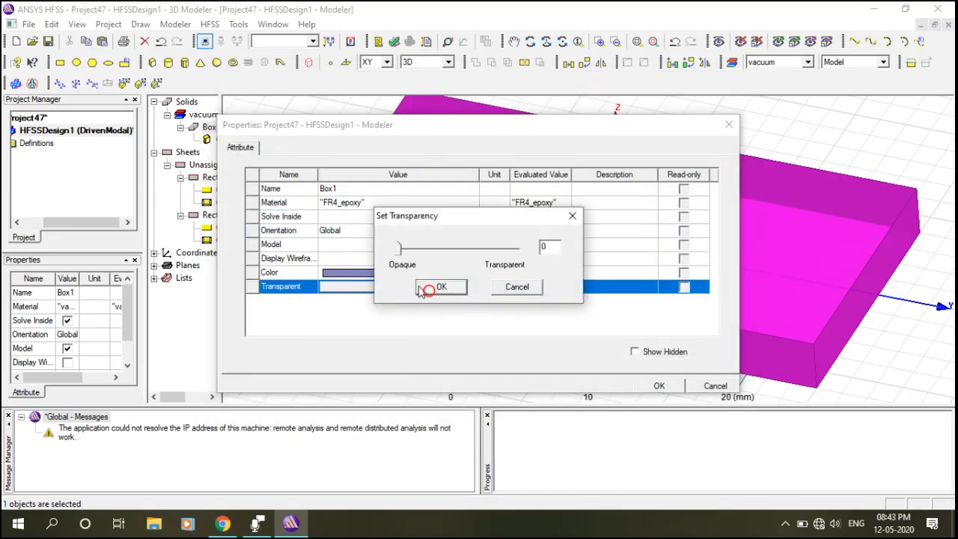
left_click_drag(398, 254, 471, 257)
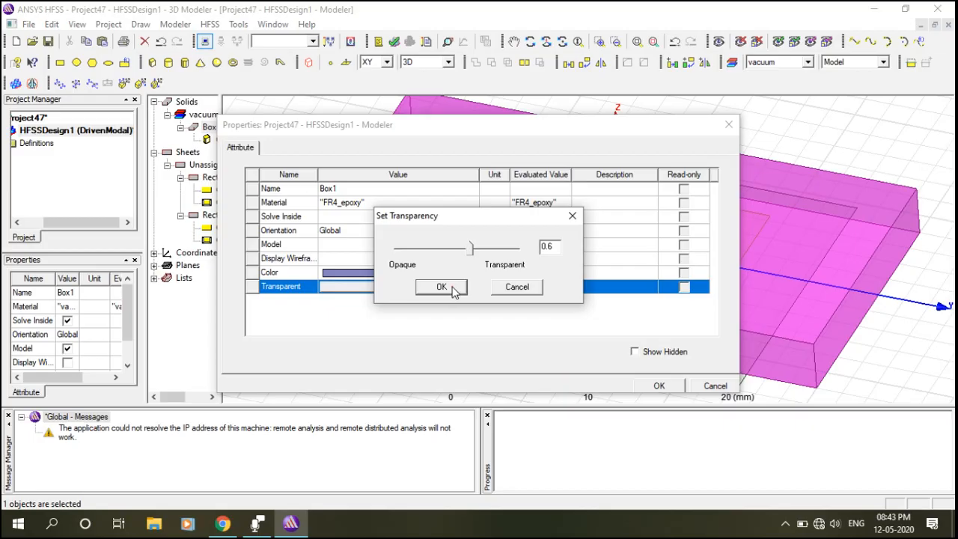
left_click(442, 288)
left_click(658, 386)
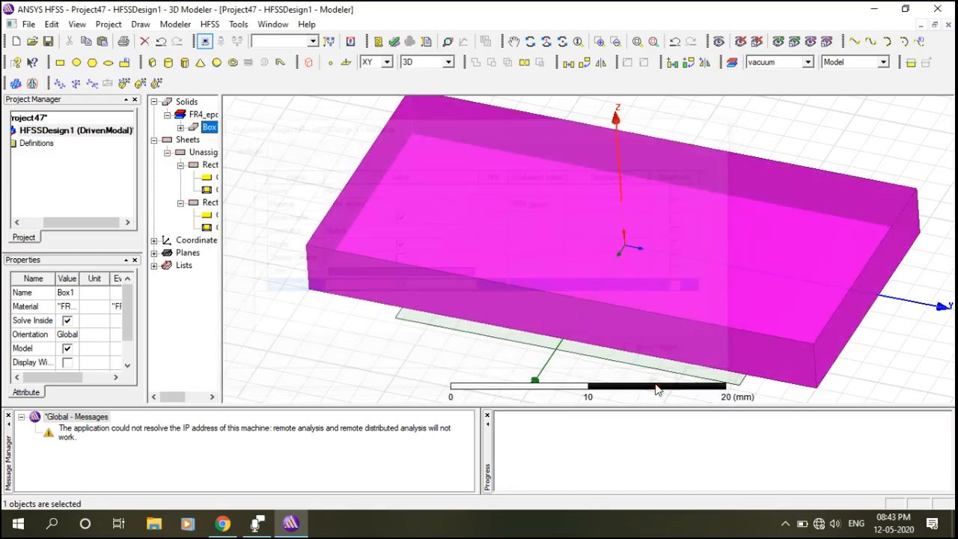
left_click(824, 135)
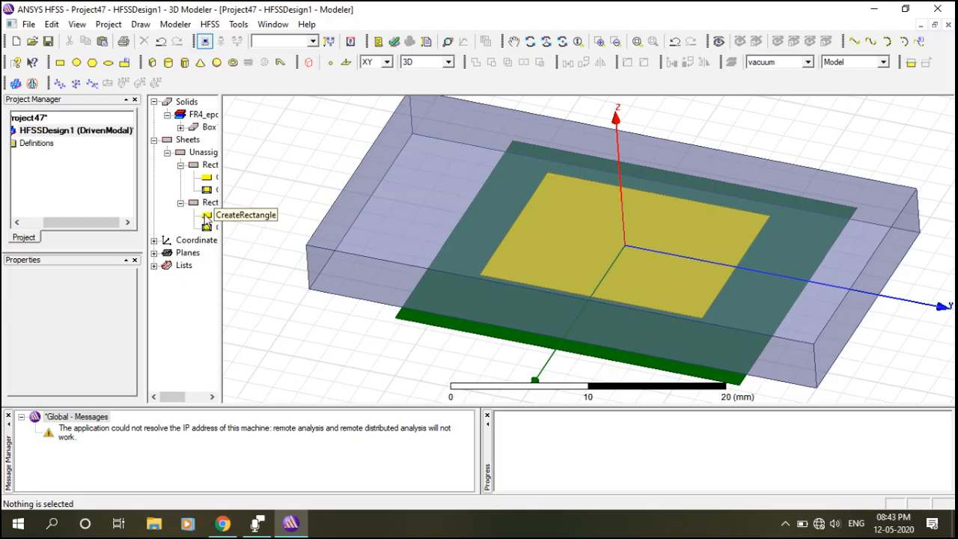
Set the FR4_epoxy box's position to -l/2-3*h, -w/2-3*h, 0mm
left_click(180, 127)
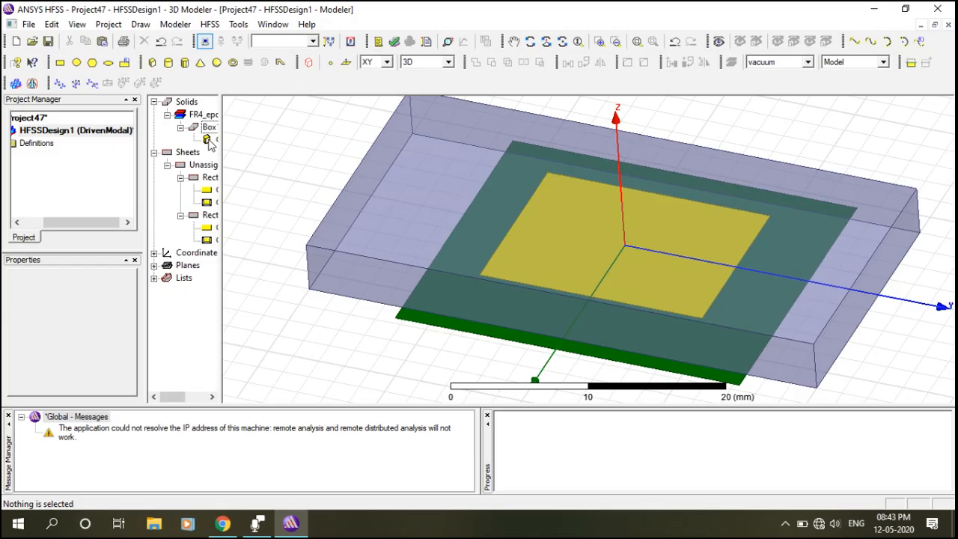
double_click(208, 141)
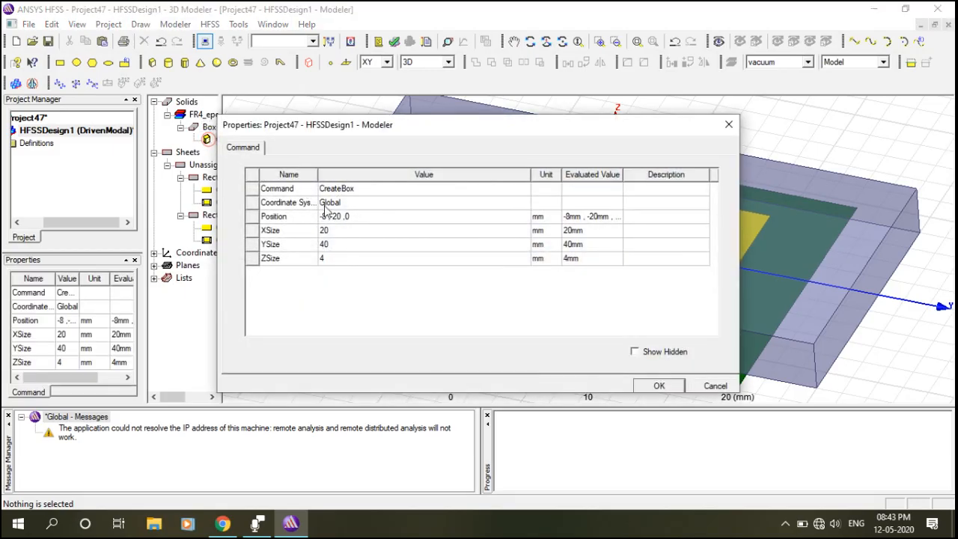
left_click(324, 216)
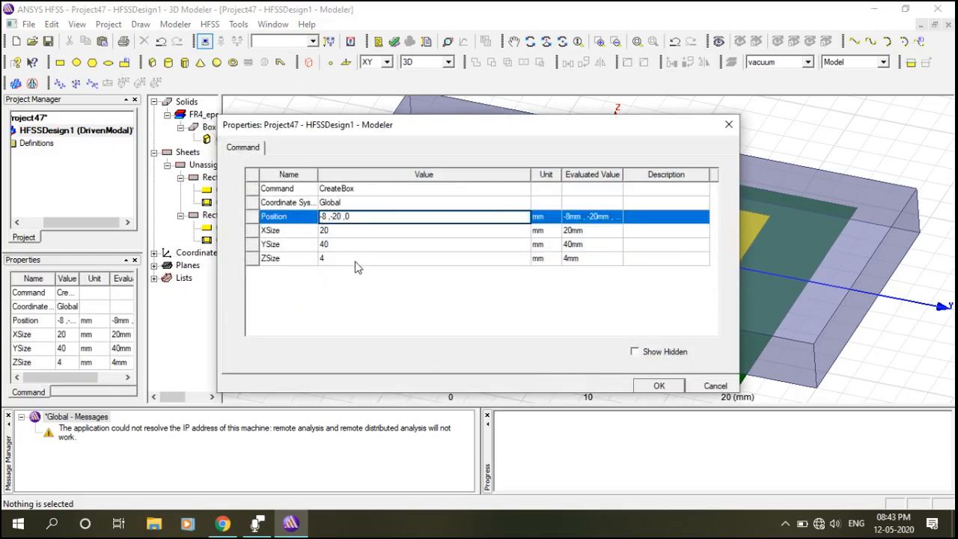
key("BackSpace")
key("BackSpace")
type("-4")
type("/2")
type("-3*h")
type("w/2")
type("-3")
Set the substrate box's XSize to l+6*h and its YSize to w+6*h
left_click(339, 234)
key("BackSpace")
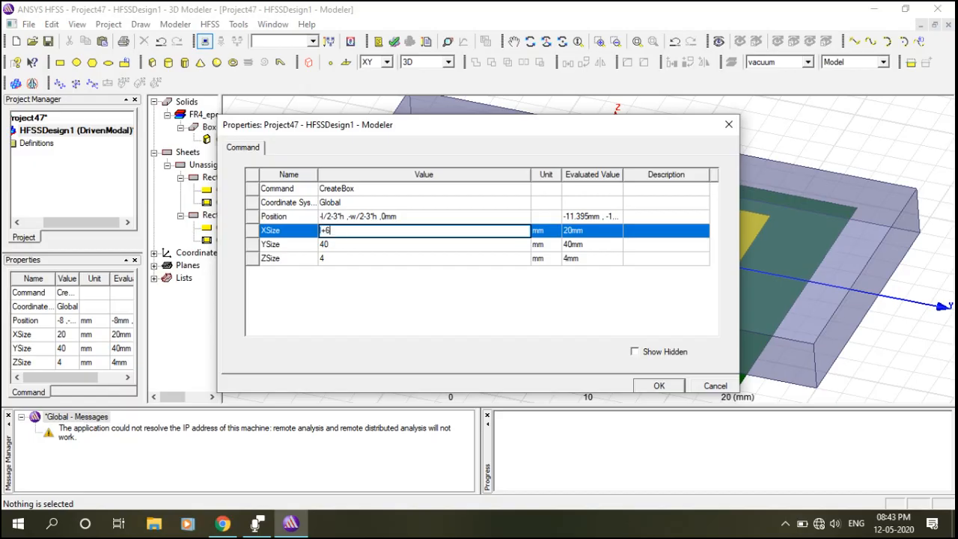
type("l+6*h")
left_click(337, 245)
type("2+6")
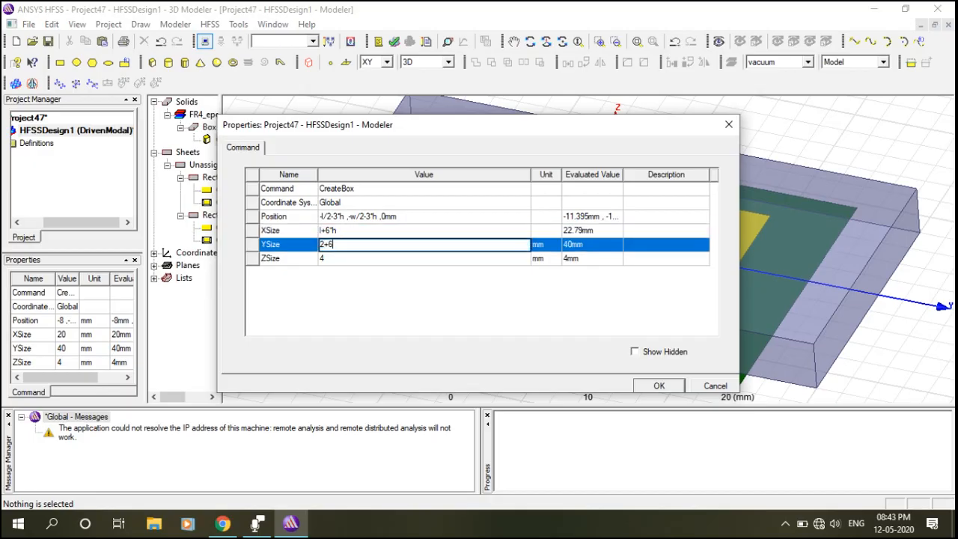
type("*h")
key("Home")
key("shift+Right")
key("Delete")
type("w")
Set the substrate box's ZSize to -h, apply the changes and clear the selection
left_click(349, 259)
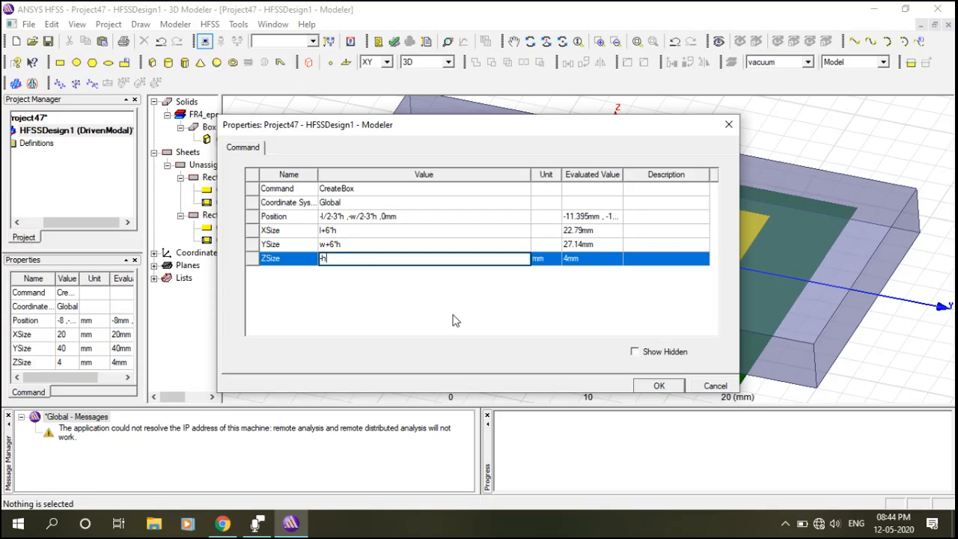
left_click(663, 387)
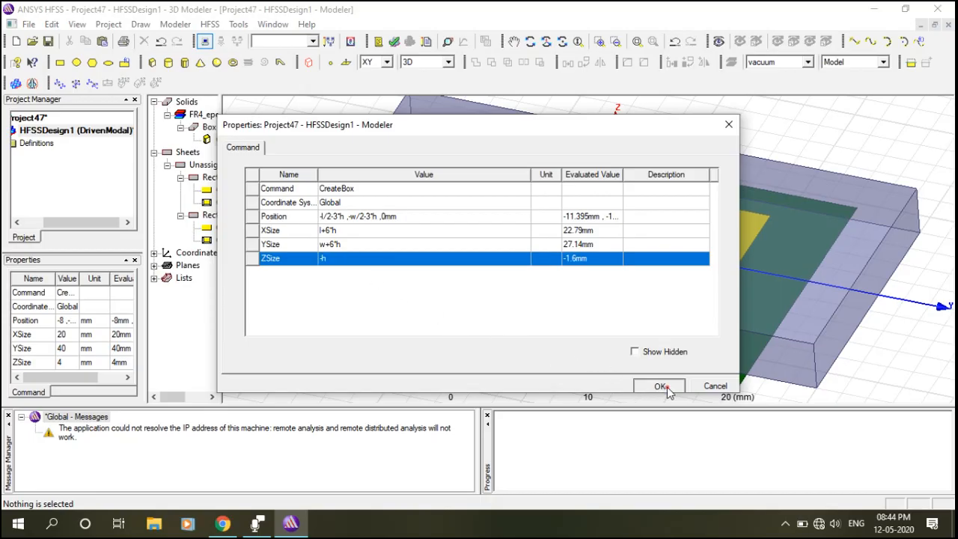
left_click(733, 182)
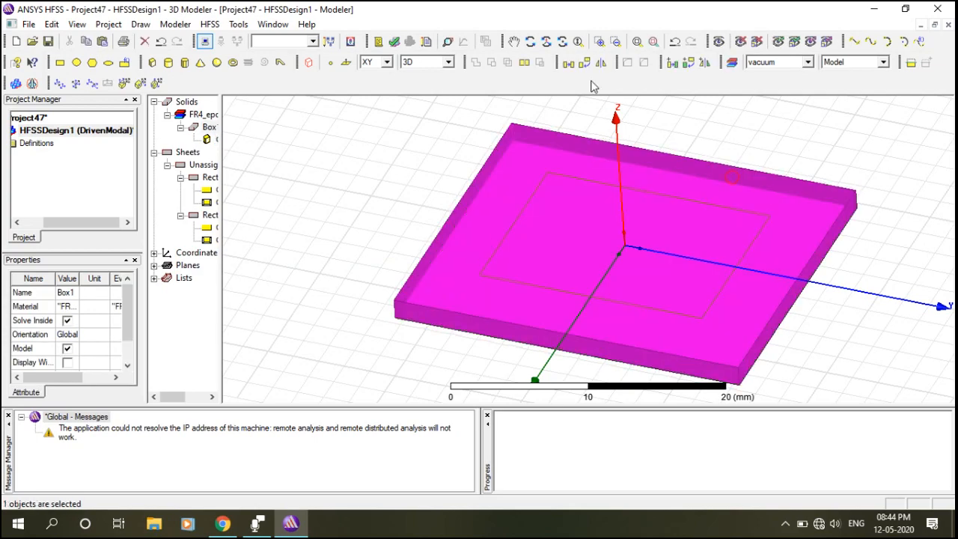
left_click(892, 158)
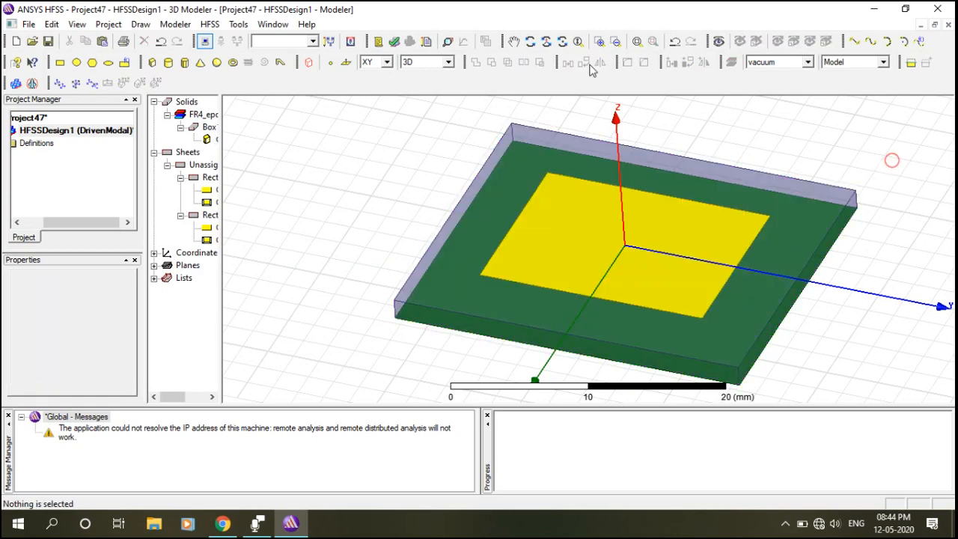
Draw a rectangle about 11 mm by 2 mm on the XY plane, beside the substrate on its negative Y side
left_click(530, 41)
left_click_drag(577, 158, 599, 278)
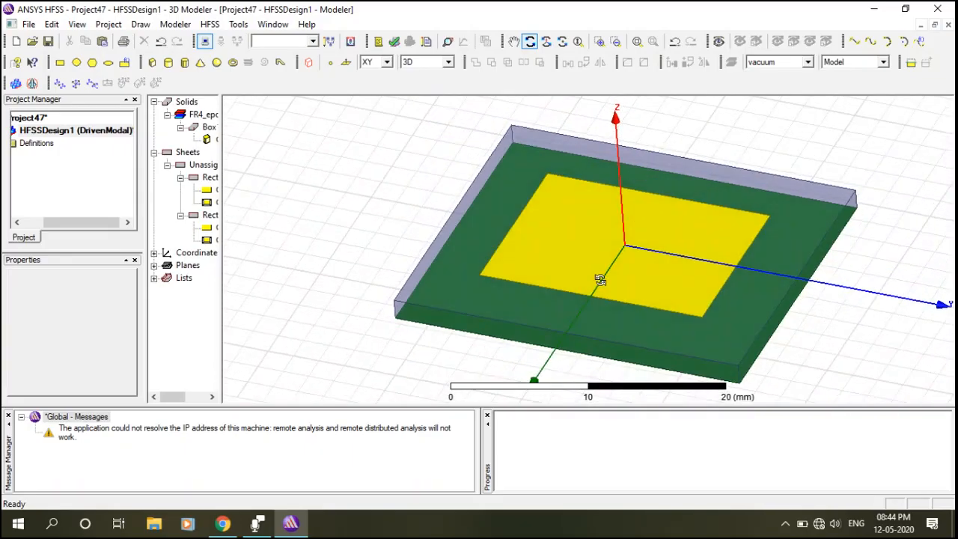
left_click_drag(723, 220, 684, 256)
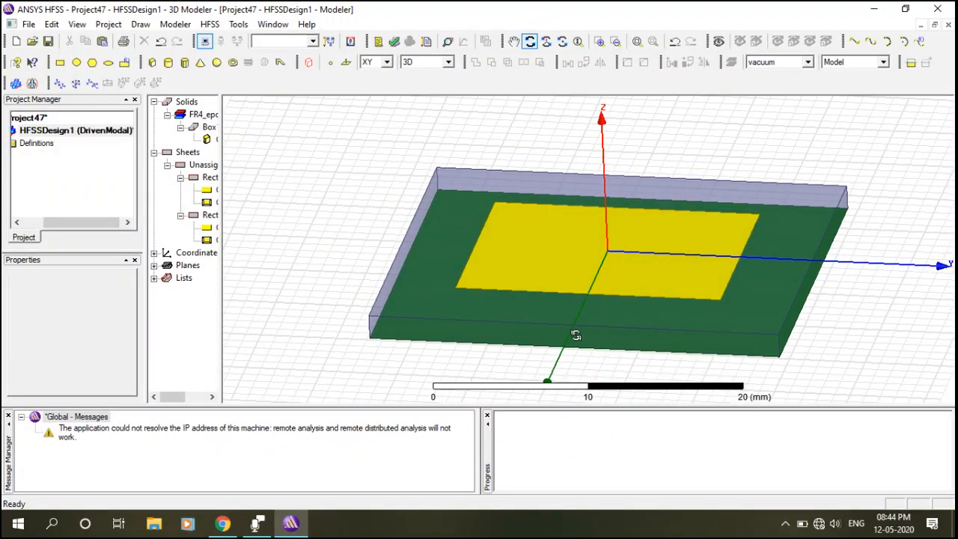
mouse_move(606, 238)
left_mouse_down()
mouse_move(625, 254)
mouse_move(534, 230)
left_mouse_up()
left_click(59, 63)
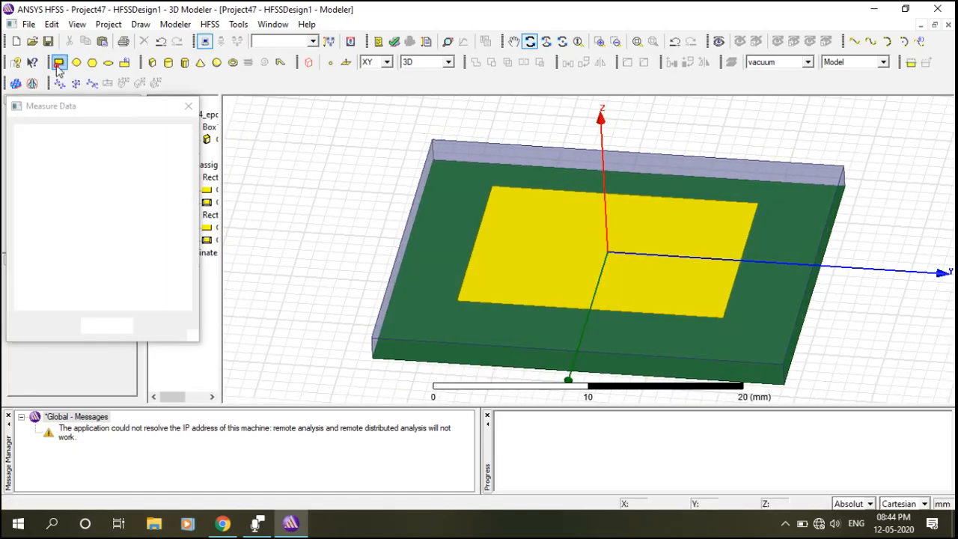
left_click(327, 156)
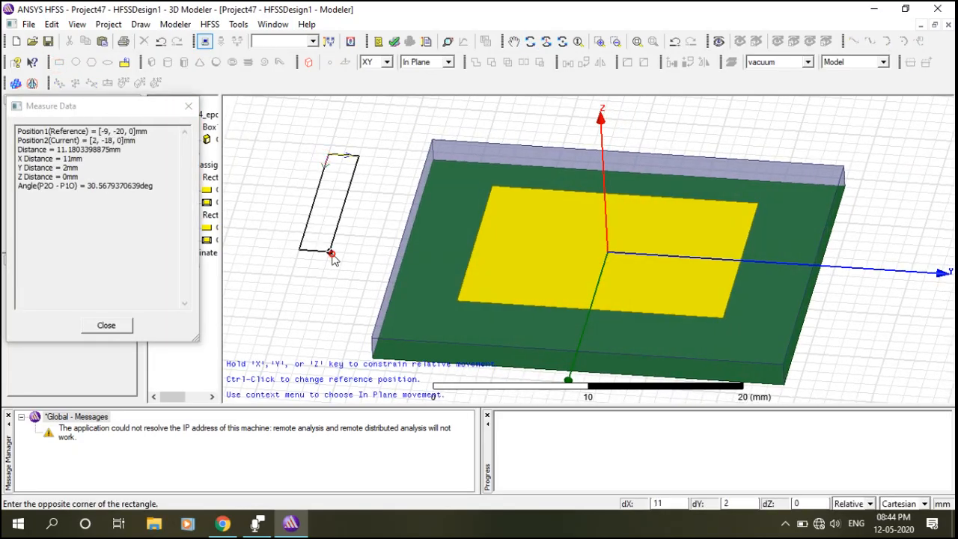
left_click(331, 253)
Change the new narrow rectangle's color to yellow and apply the attributes
left_click(164, 397)
double_click(199, 252)
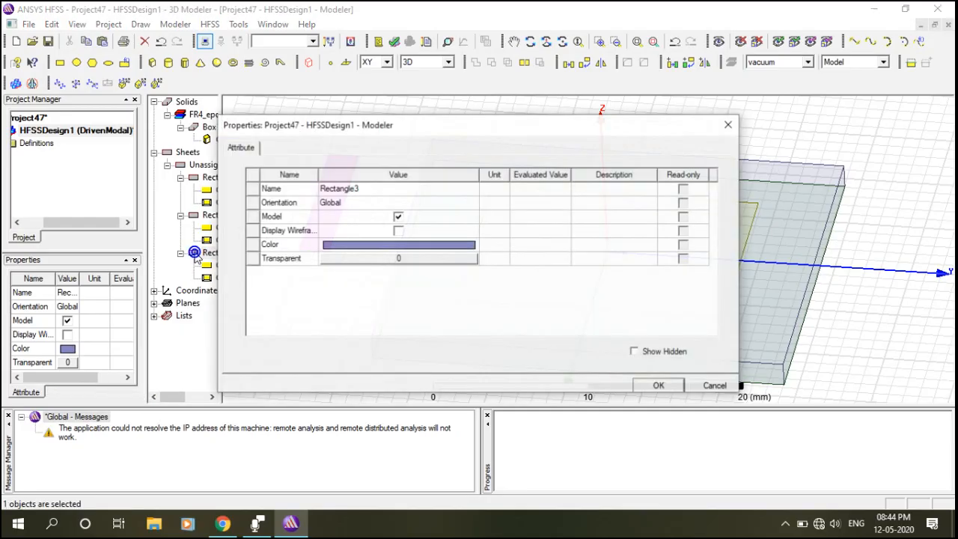
left_click(349, 247)
left_click(349, 247)
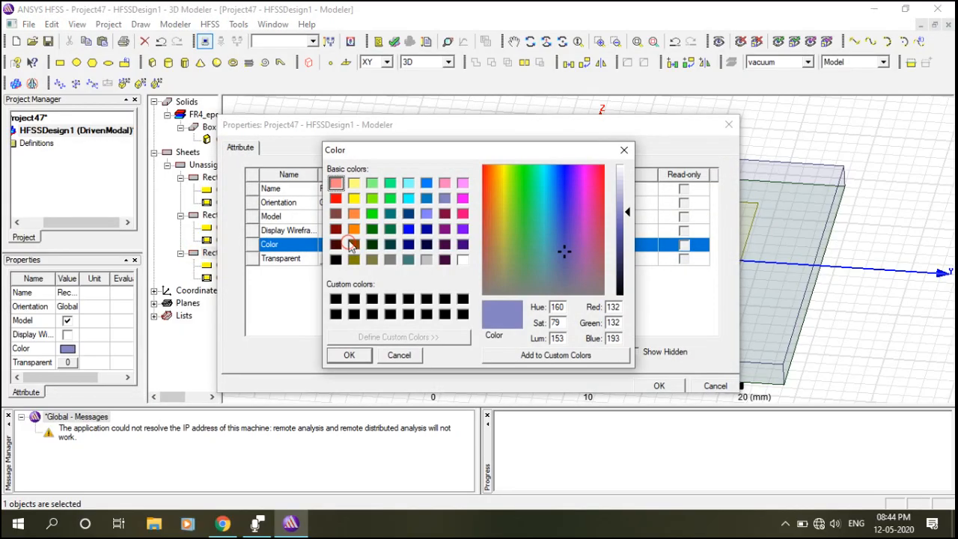
left_click(354, 198)
left_click(349, 356)
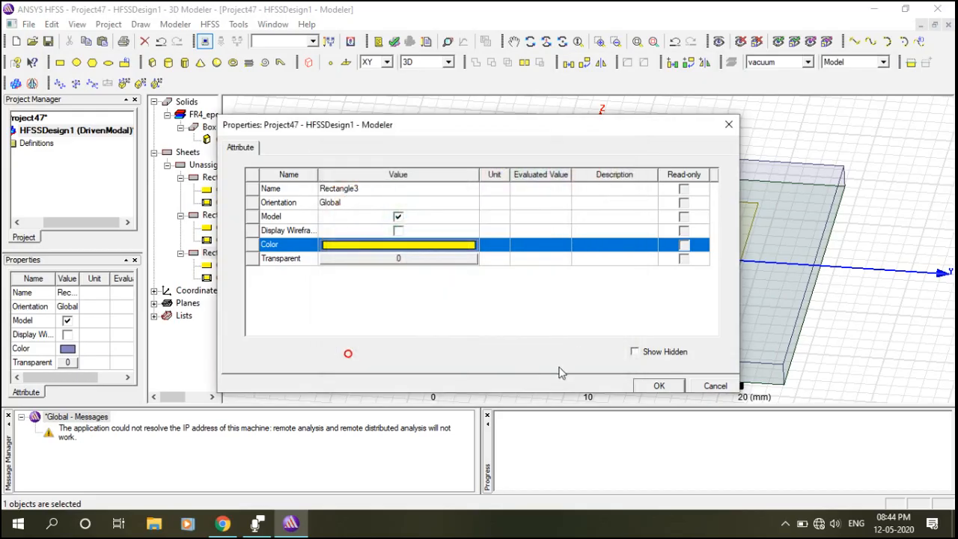
left_click(659, 385)
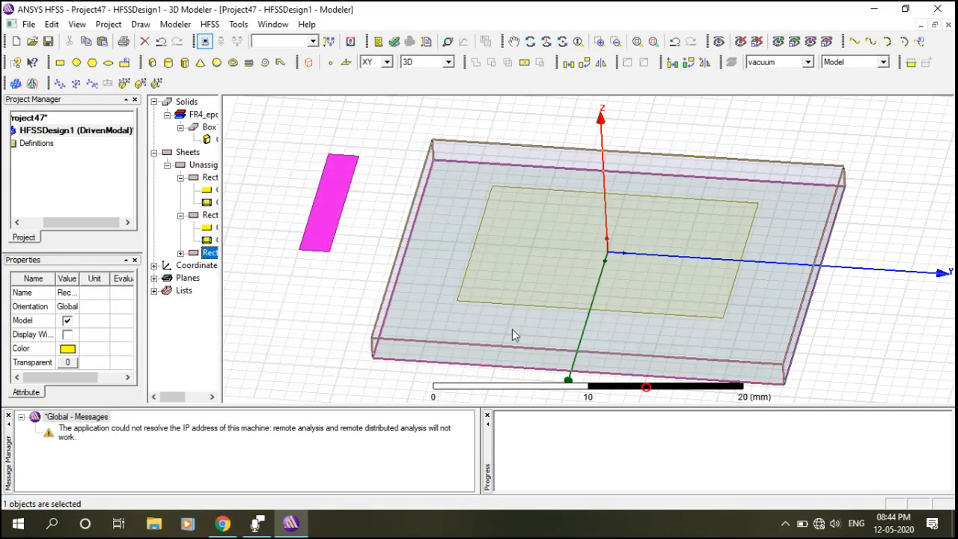
Set the narrow rectangle's position to l/2, -wf/2, 0, using wf as a new variable
left_click(180, 253)
double_click(209, 268)
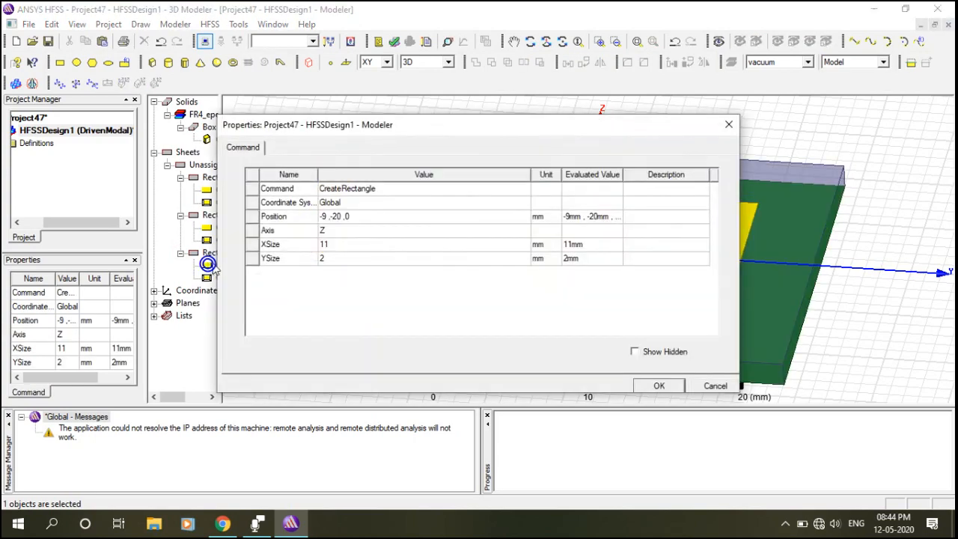
left_click(326, 217)
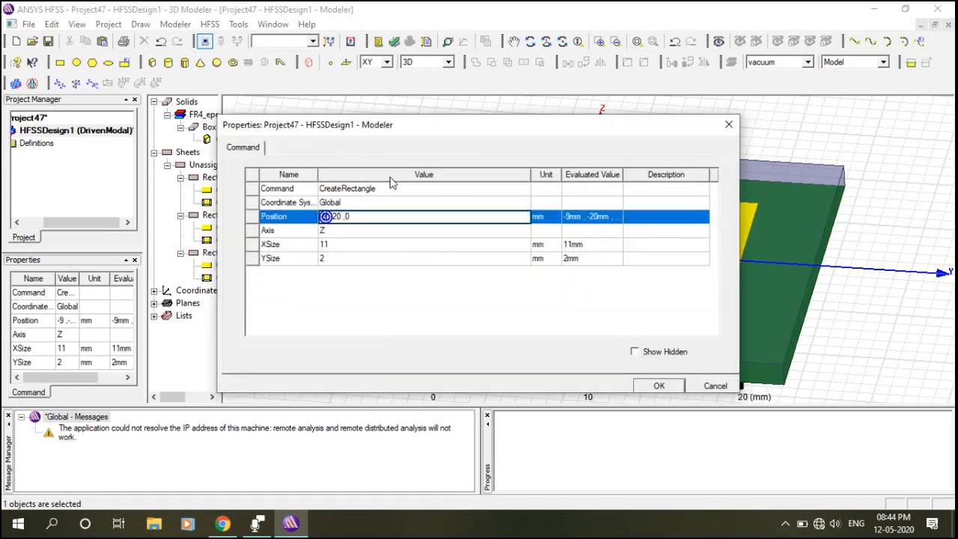
left_click_drag(455, 128, 326, 353)
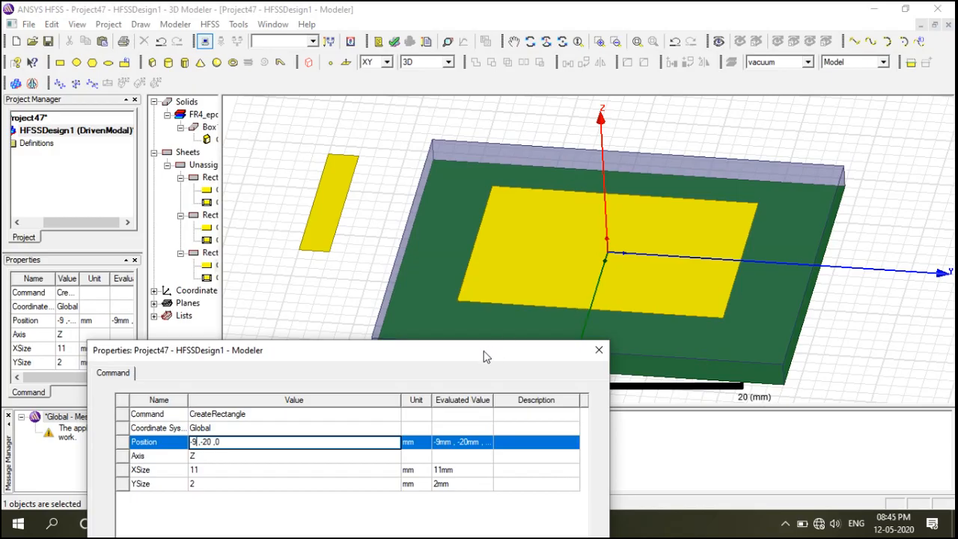
left_click_drag(459, 356, 465, 281)
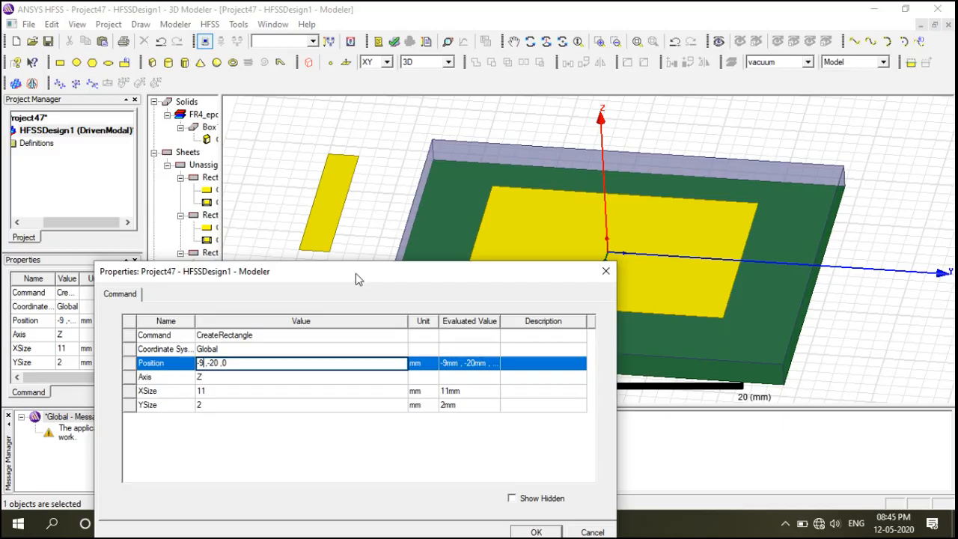
left_click_drag(357, 278, 627, 143)
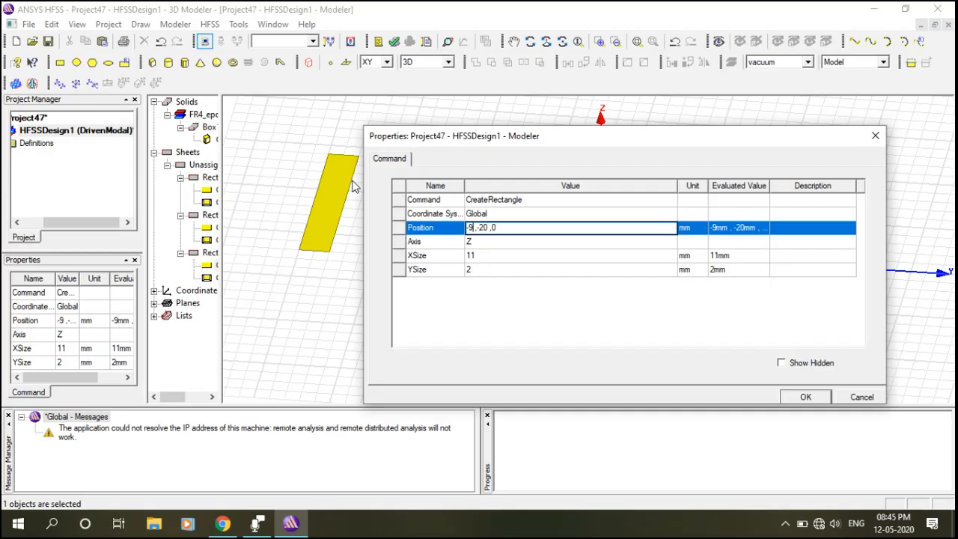
left_click_drag(610, 142, 474, 123)
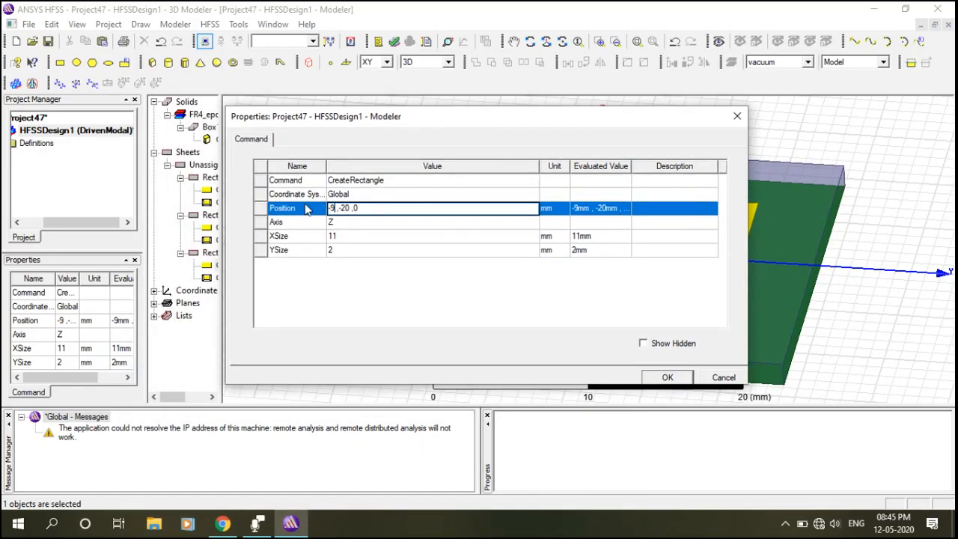
key("BackSpace")
type("4")
type("/2")
key("BackSpace")
left_click(354, 209)
key("BackSpace")
key("BackSpace")
key("BackSpace")
type("-wf")
type("/2")
left_click(361, 238)
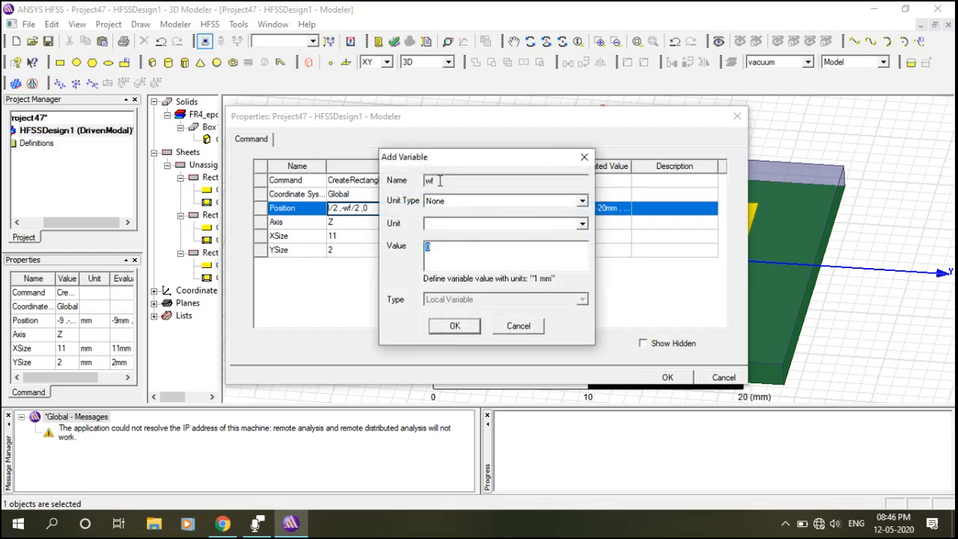
Define the variable wf with unit type Length, unit mm and value 3
left_click(492, 200)
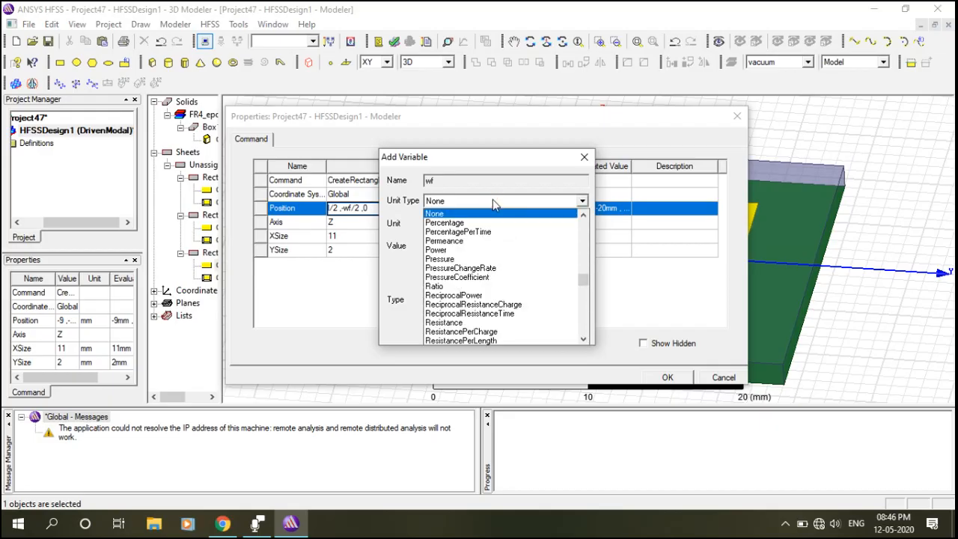
key("l")
left_click(482, 214)
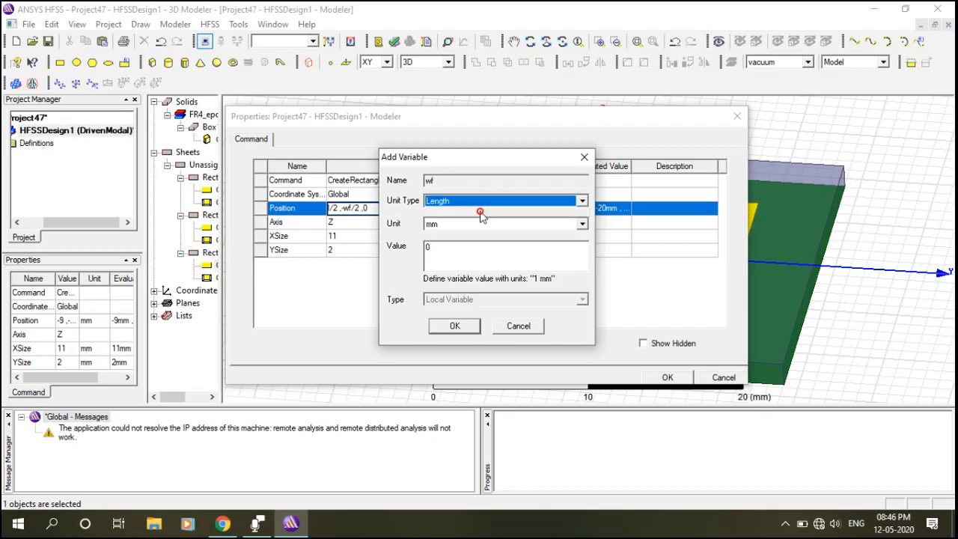
left_click(458, 245)
key("BackSpace")
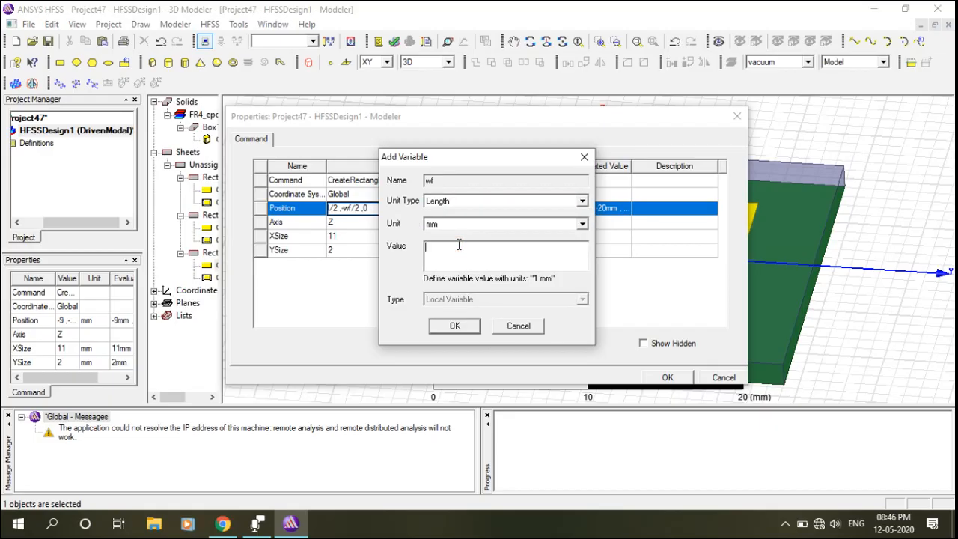
type("3")
left_click(454, 325)
Set the narrow rectangle's XSize to 3*h and YSize to wf, and apply the changes
left_click(357, 239)
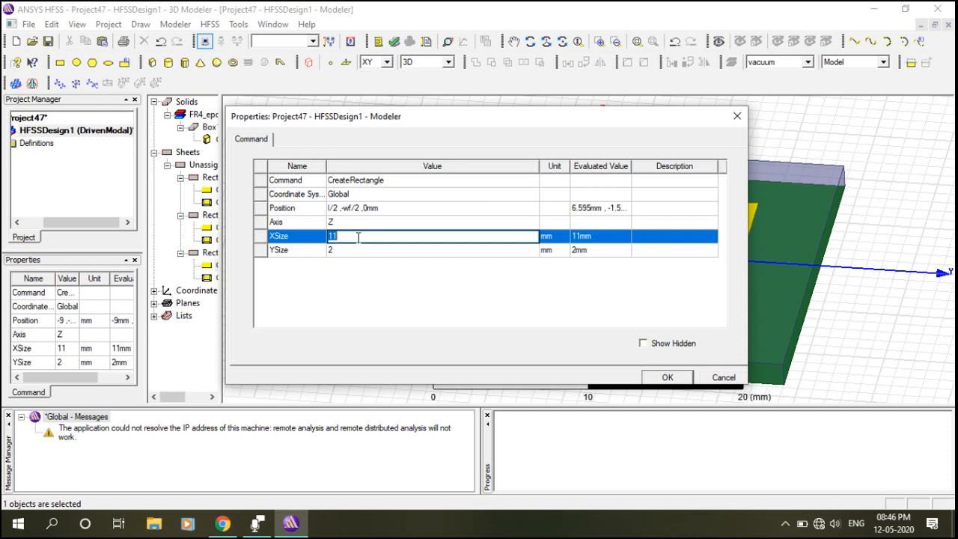
type("3*h")
left_click(359, 252)
type("wf")
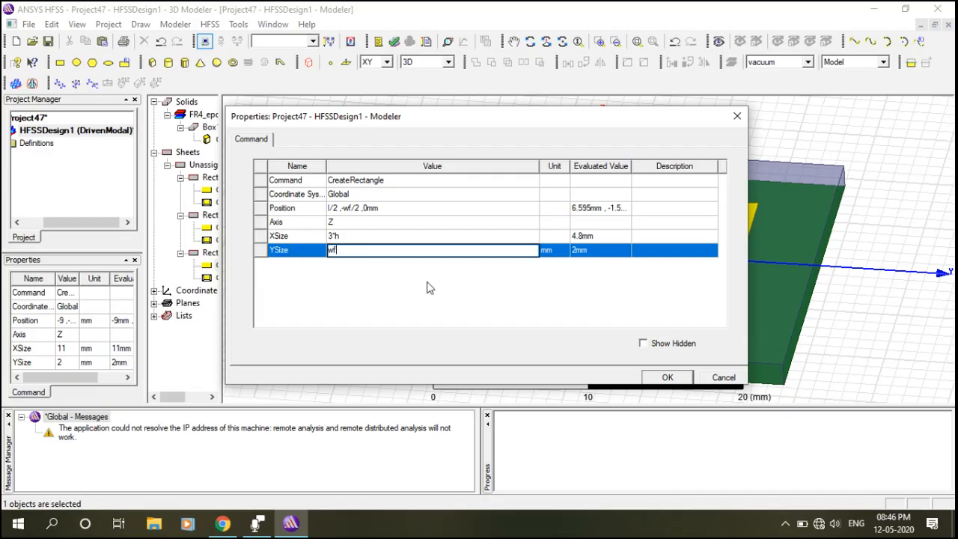
left_click(666, 378)
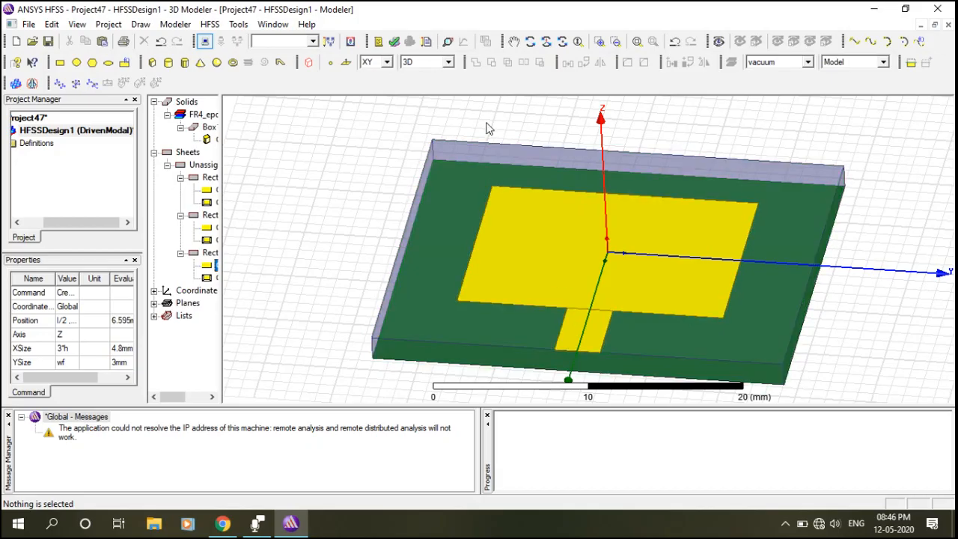
Unite the patch with the narrow feed rectangle into one sheet and clear the selection
left_click(633, 316)
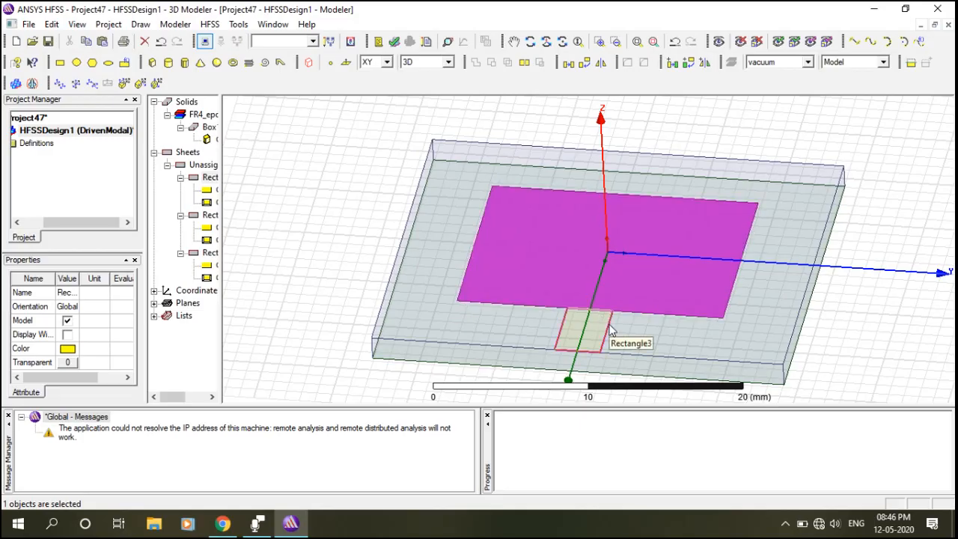
left_click(610, 329, "ctrl")
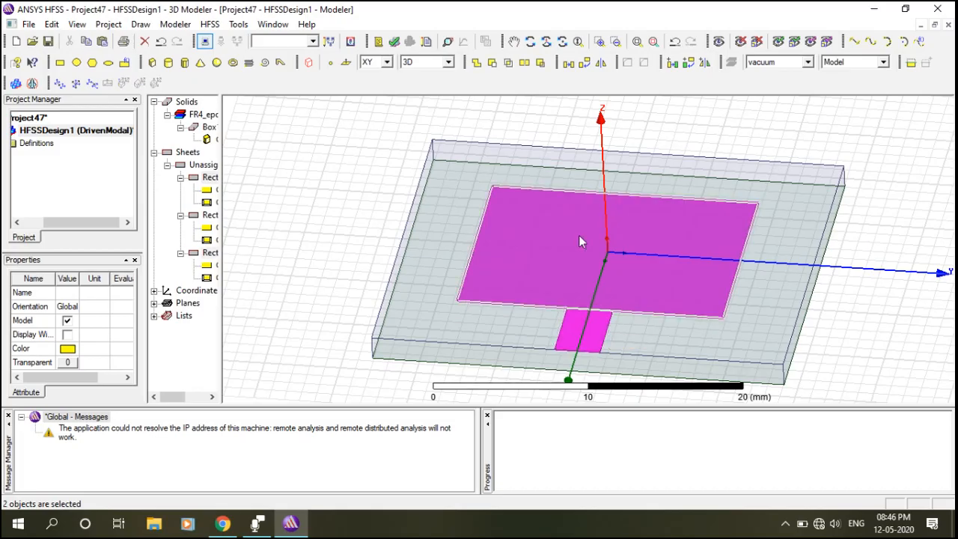
left_click(480, 67)
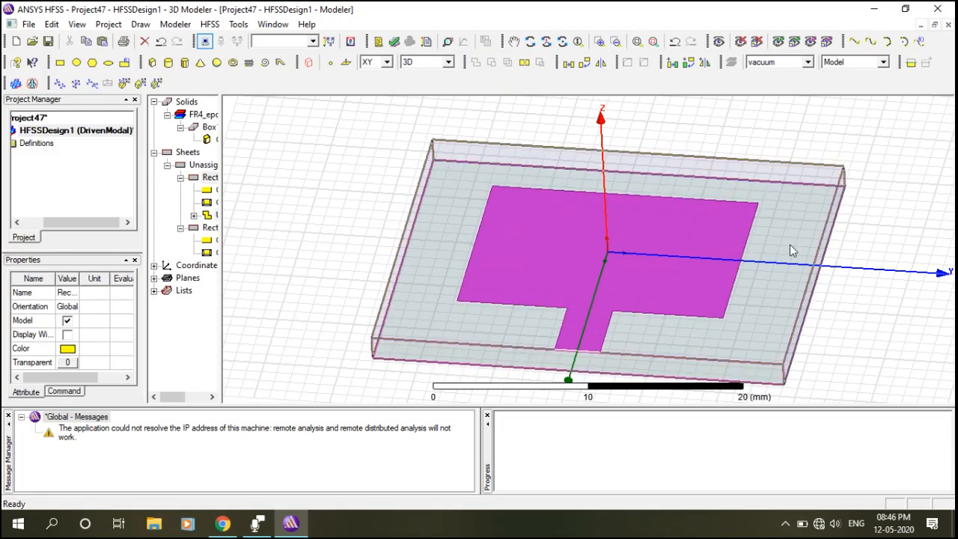
left_click(873, 232)
left_click(529, 41)
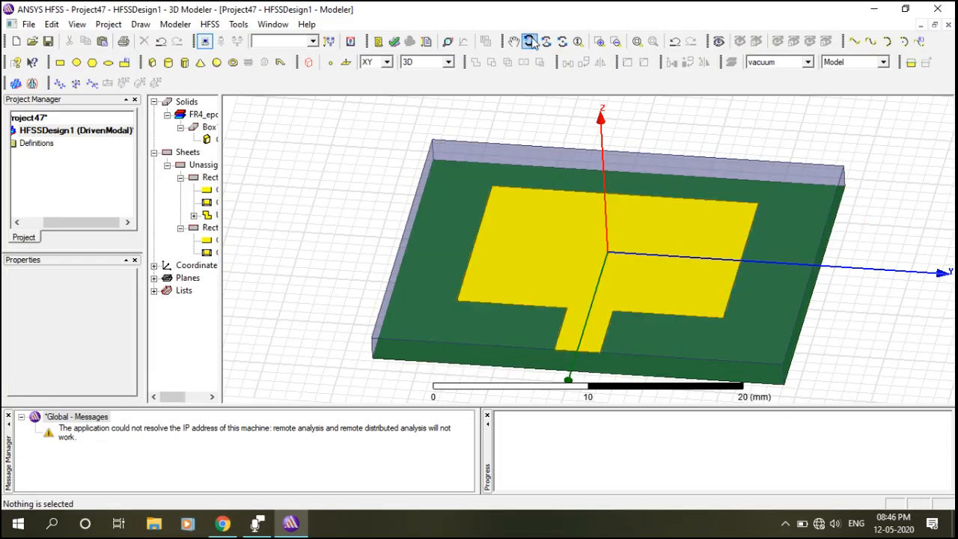
left_click_drag(573, 114, 629, 247)
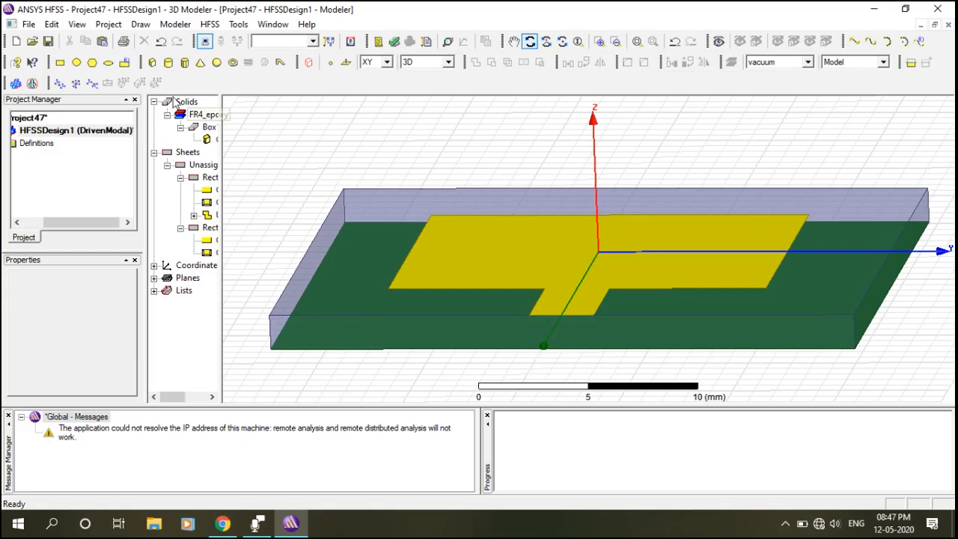
Draw a rectangle about 3 mm by 2 mm on the YZ plane above the patch
left_click(386, 62)
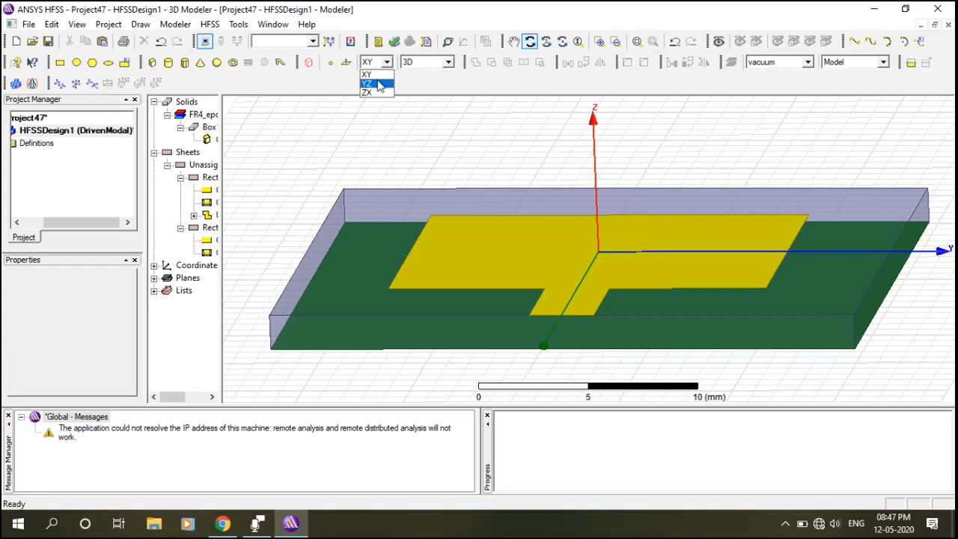
left_click(374, 83)
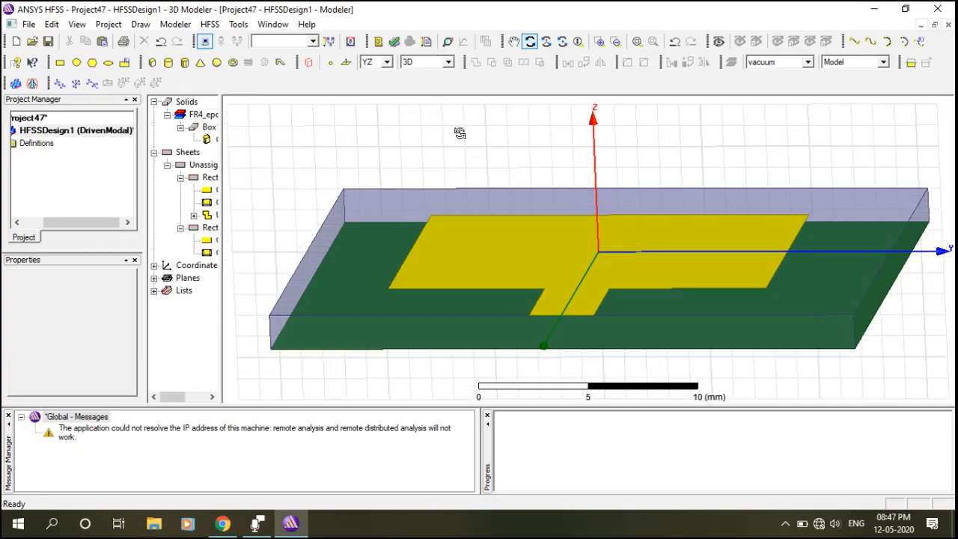
left_click(60, 62)
left_click(527, 127)
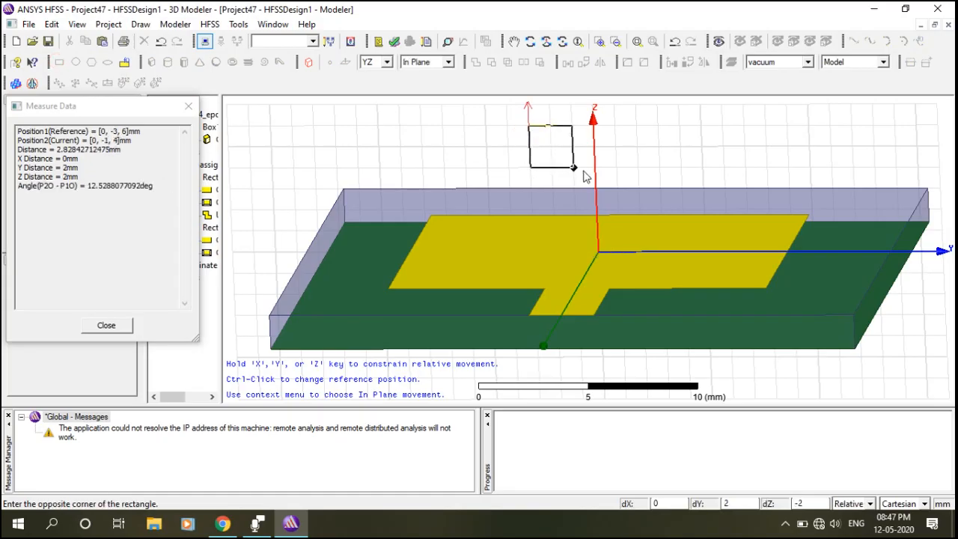
left_click(591, 169)
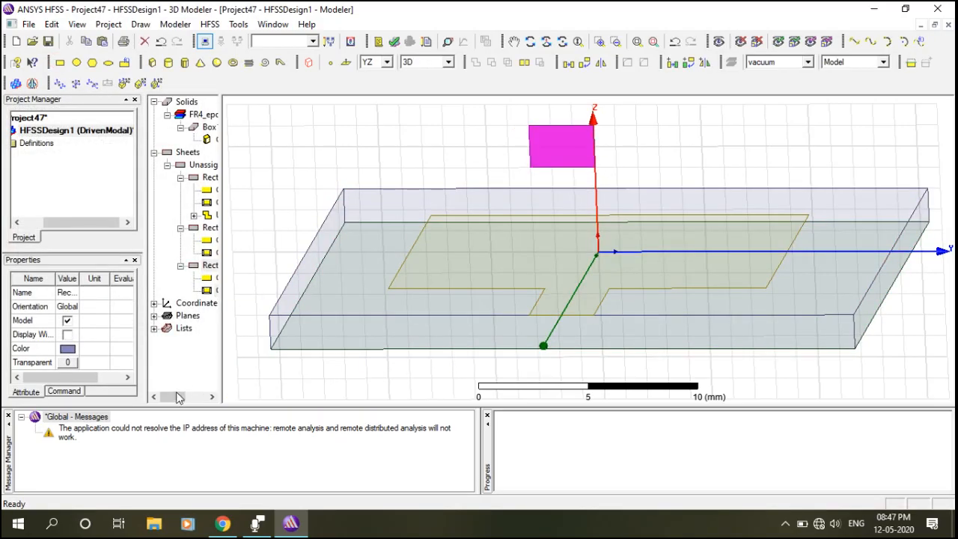
Change the colour of the new YZ-plane rectangle to red
double_click(194, 273)
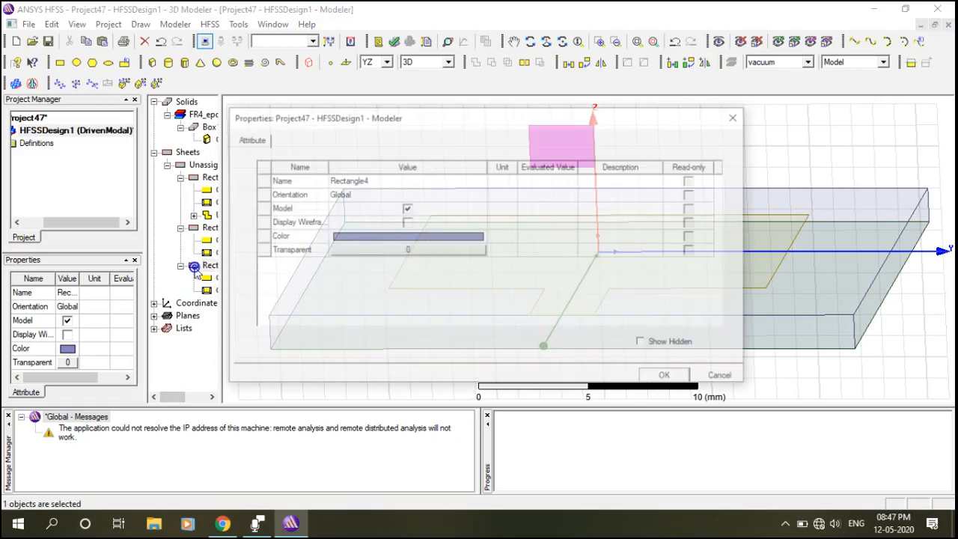
left_click(340, 238)
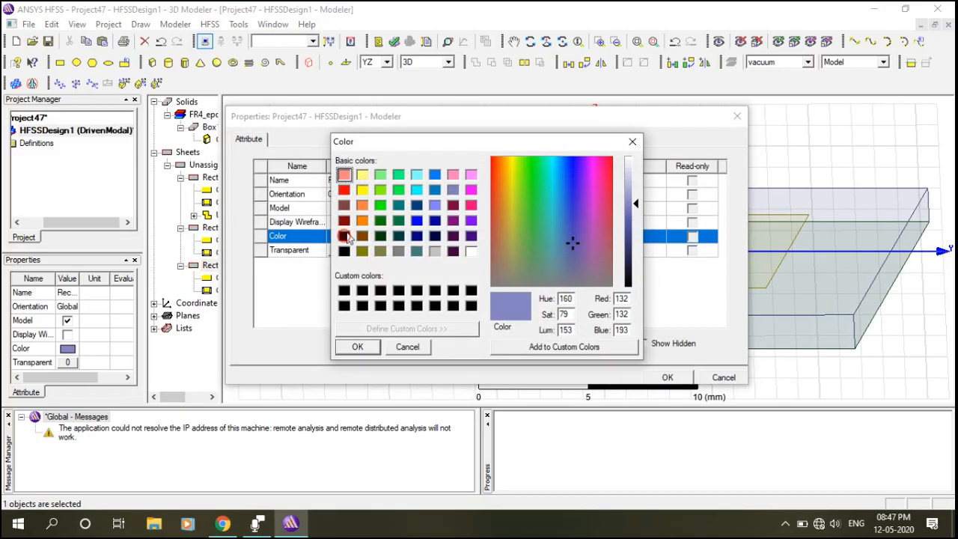
left_click(344, 189)
left_click(352, 347)
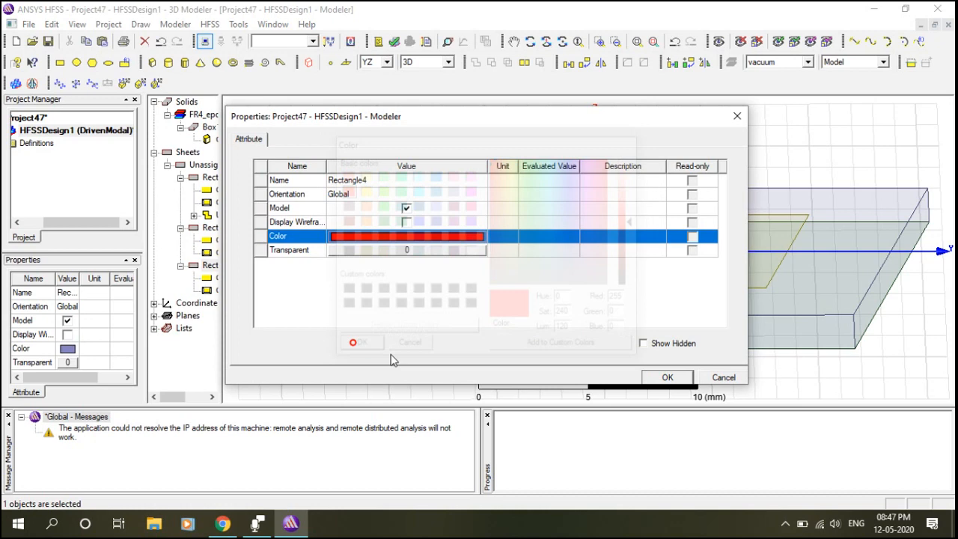
left_click(667, 377)
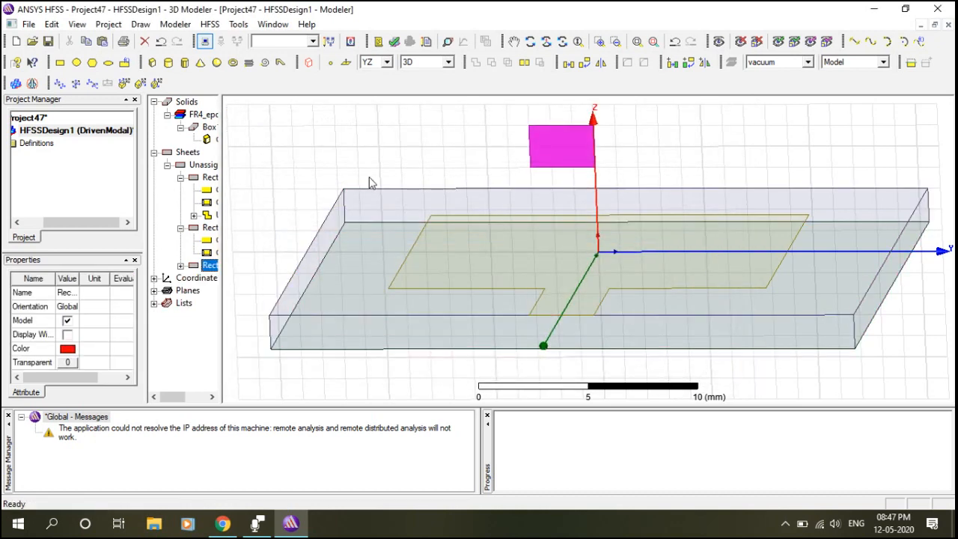
Set the red rectangle's position to l/2+3*h, -wf/2, 0mm
left_click(181, 266)
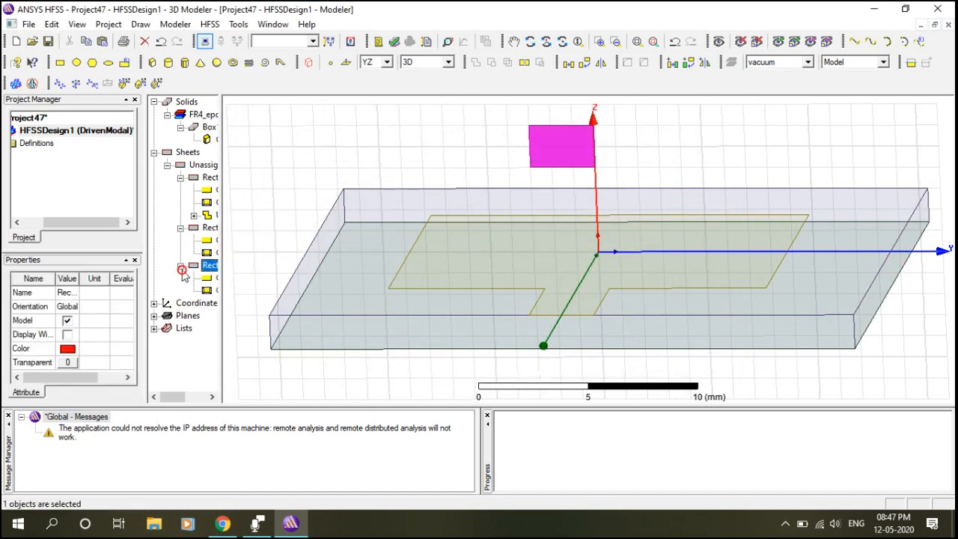
double_click(208, 278)
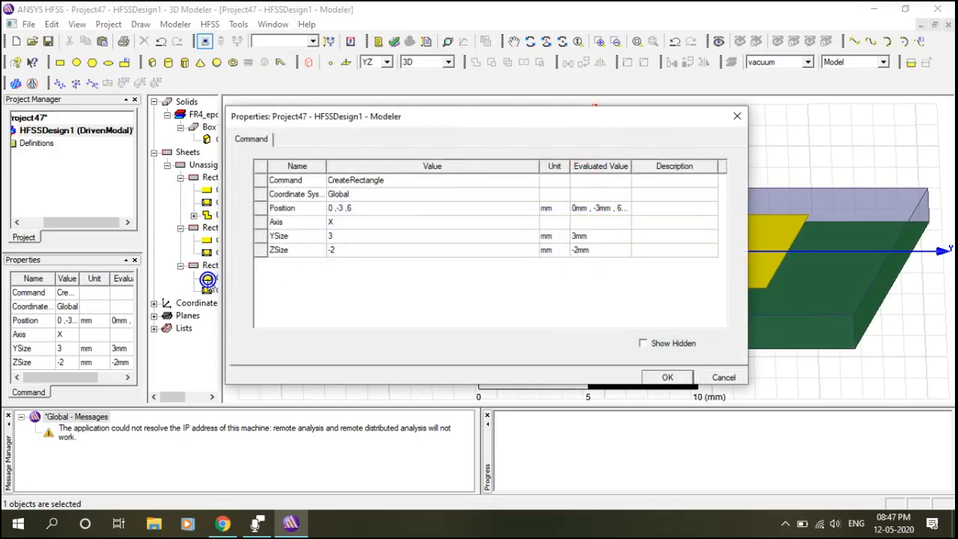
left_click_drag(447, 118, 485, 171)
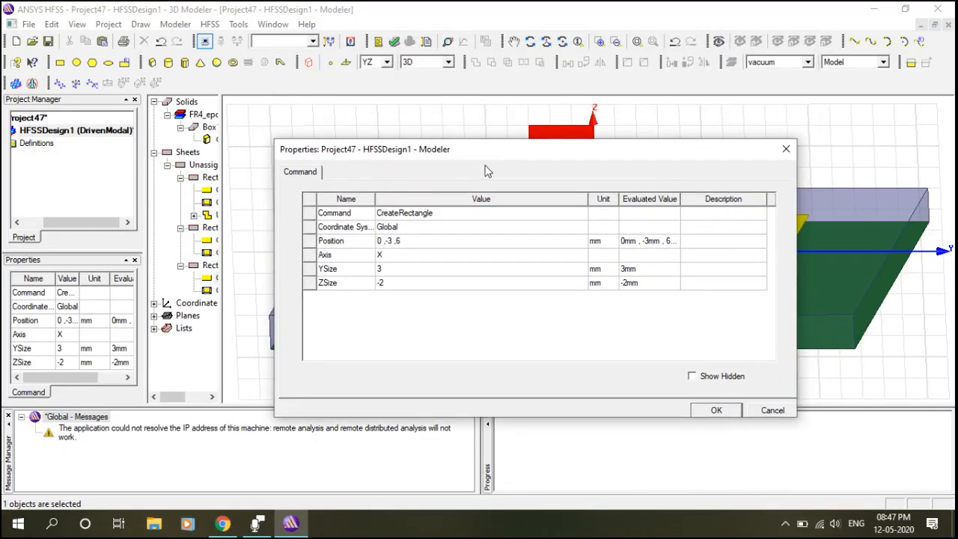
left_click(388, 240)
key("Delete")
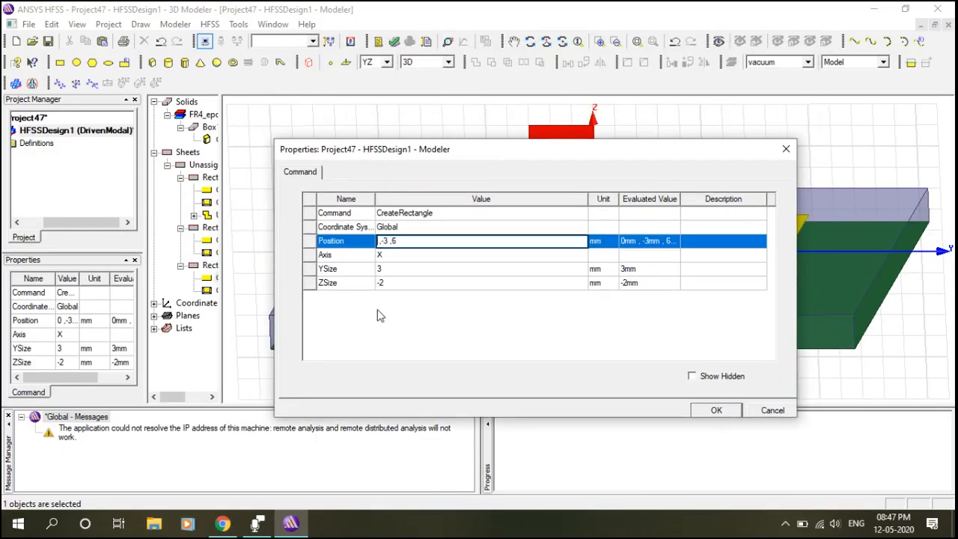
type("l/2+3*h ,-wf/2")
Set the red rectangle's YSize to wf and ZSize to -h, and apply the changes
left_click(392, 269)
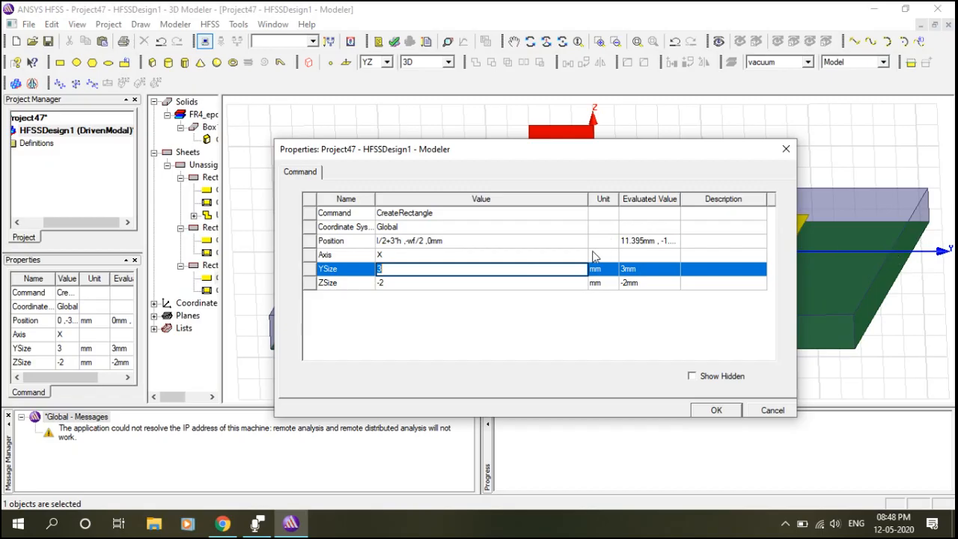
type("wf")
left_click(388, 283)
left_click(387, 283)
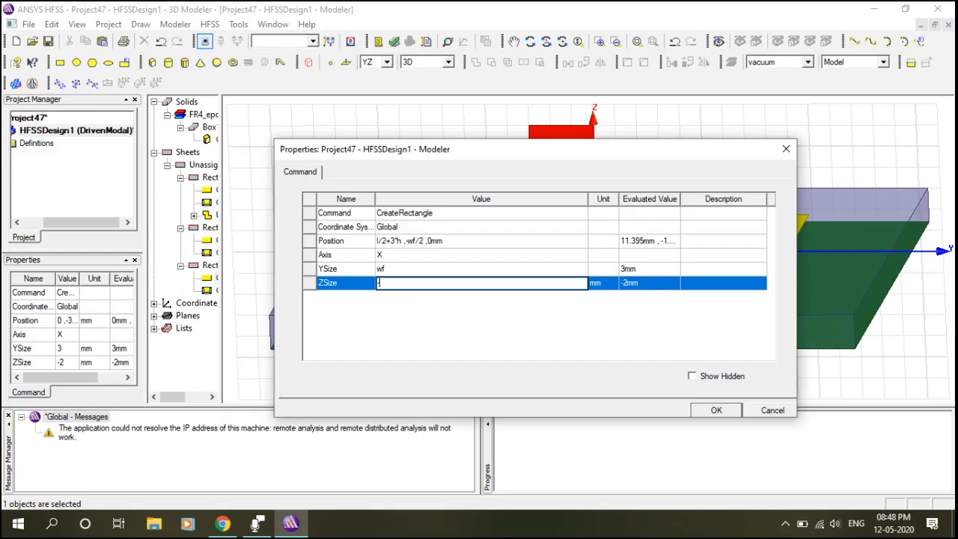
type("-h")
left_click(716, 410)
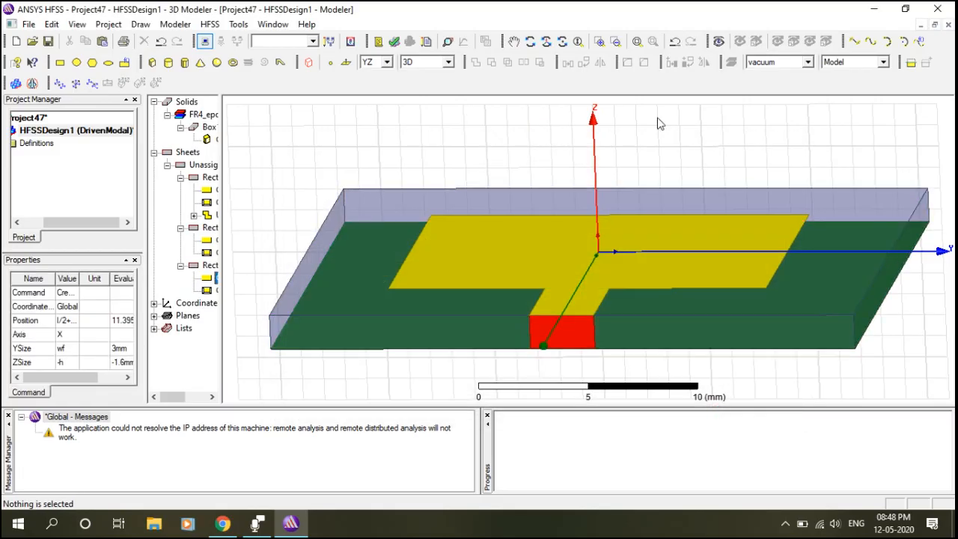
left_click(530, 42)
left_click_drag(606, 134, 636, 175)
left_click_drag(620, 254, 672, 192)
left_click_drag(552, 163, 564, 180)
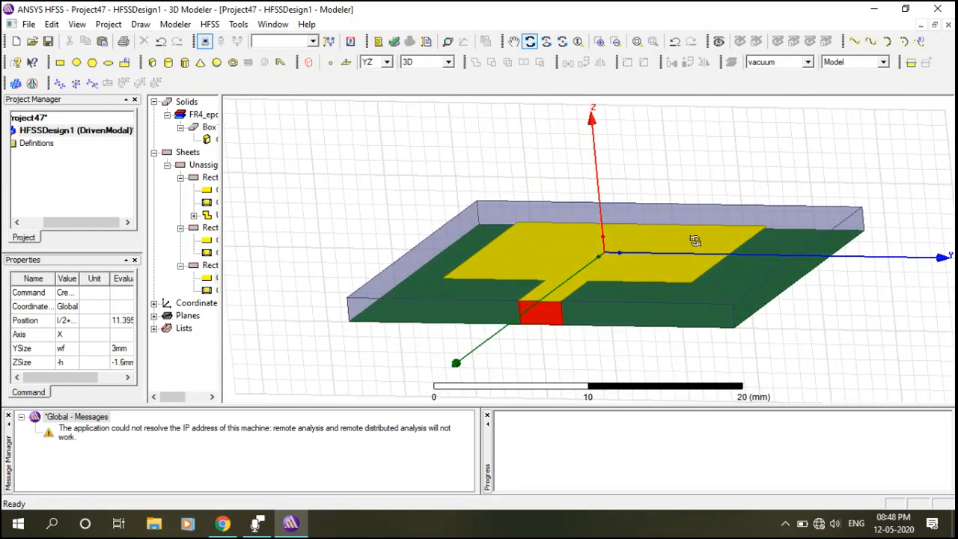
left_click_drag(352, 157, 359, 164)
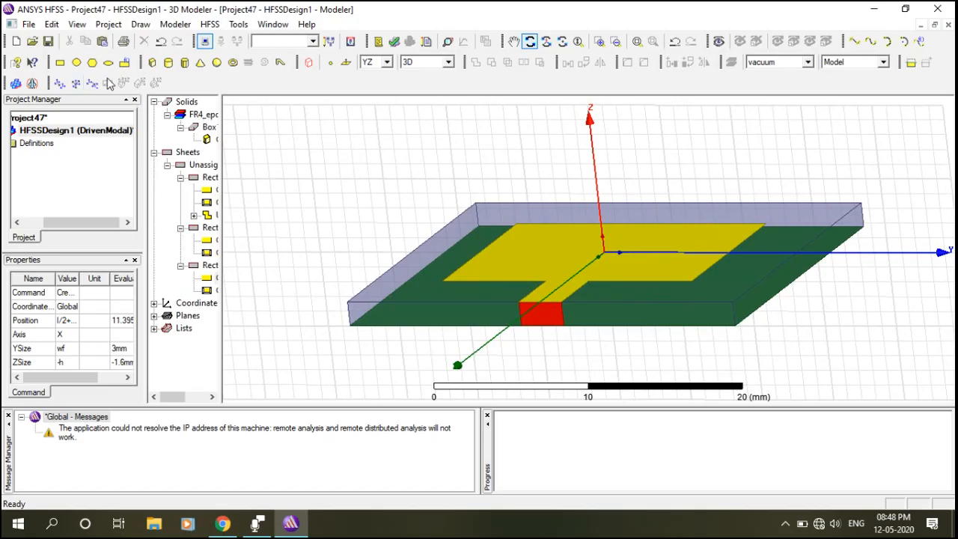
left_click(149, 63)
left_click(380, 150)
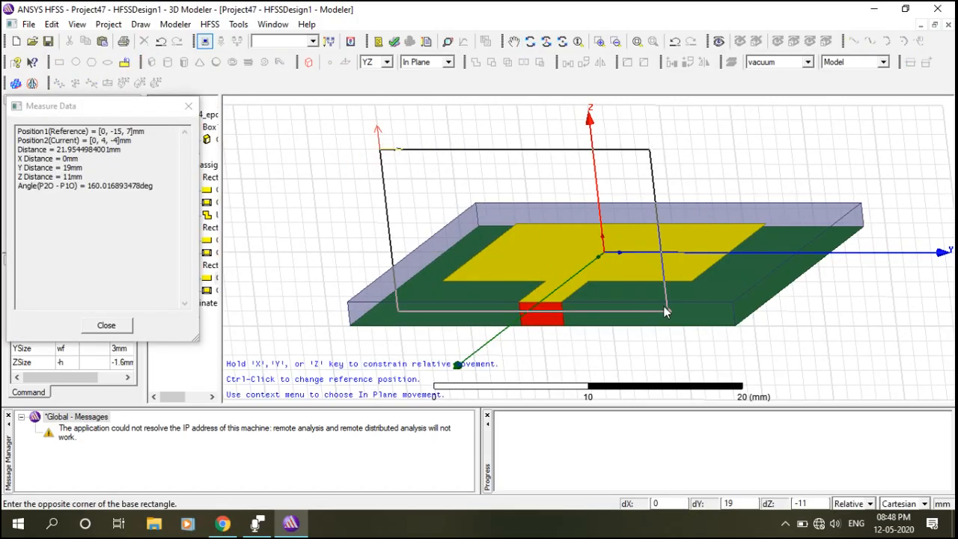
key("Escape")
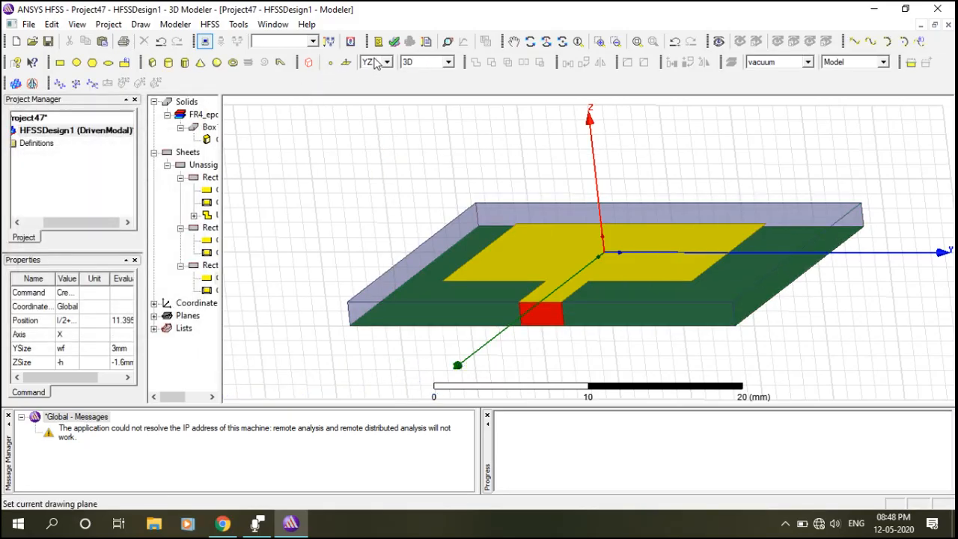
Draw a box about 24 by 31 mm and 7 mm high, using XY as the drawing plane
left_click(376, 63)
left_click(366, 74)
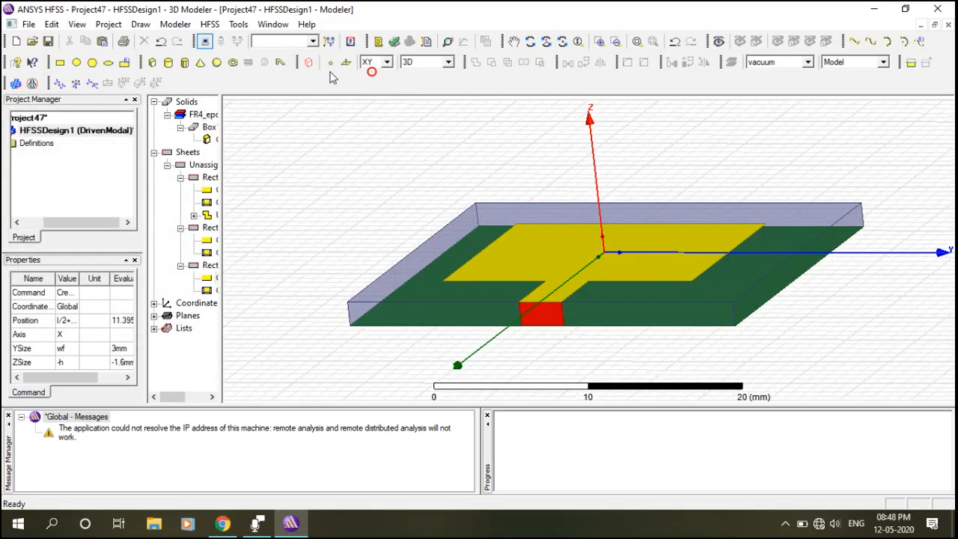
left_click(151, 63)
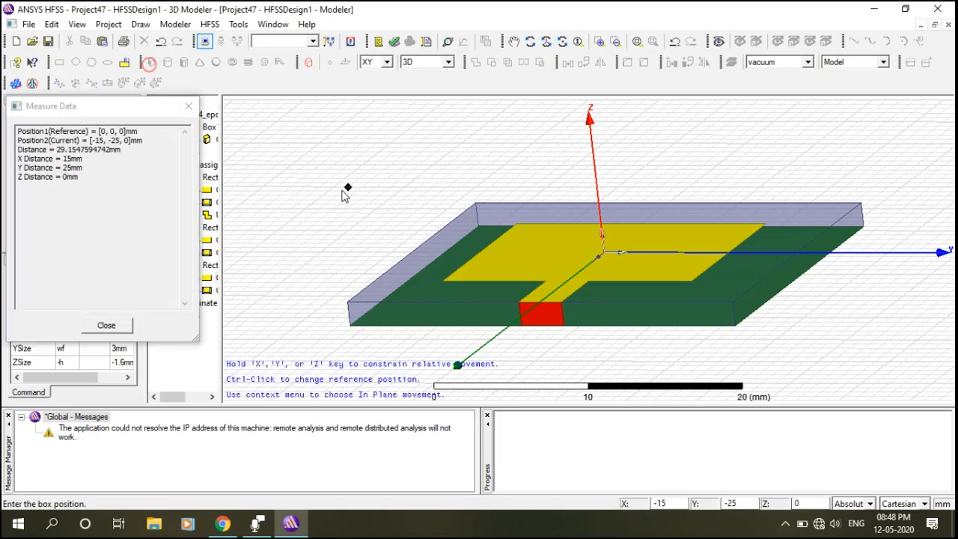
left_click(348, 198)
left_click(654, 305)
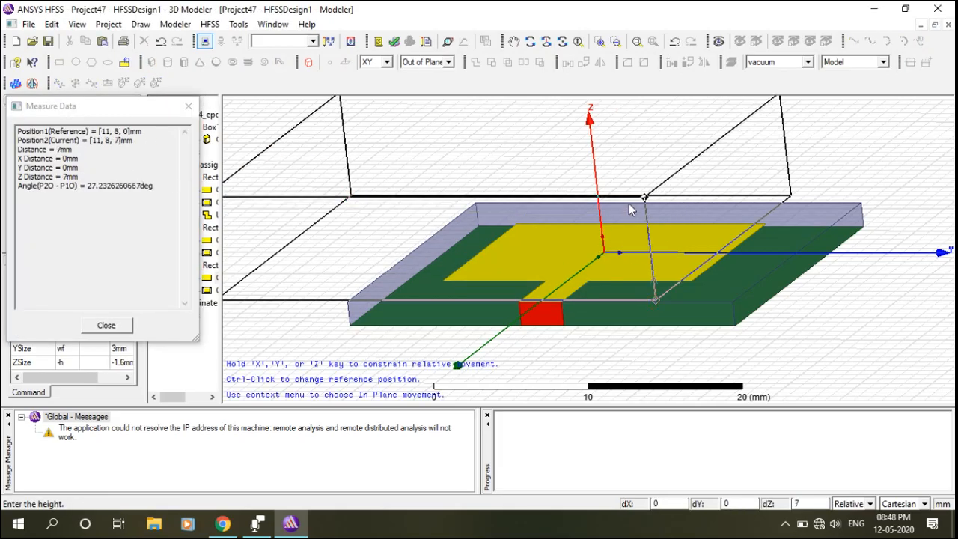
left_click(629, 208)
Assign the material air to the new box
left_click(176, 401)
double_click(210, 165)
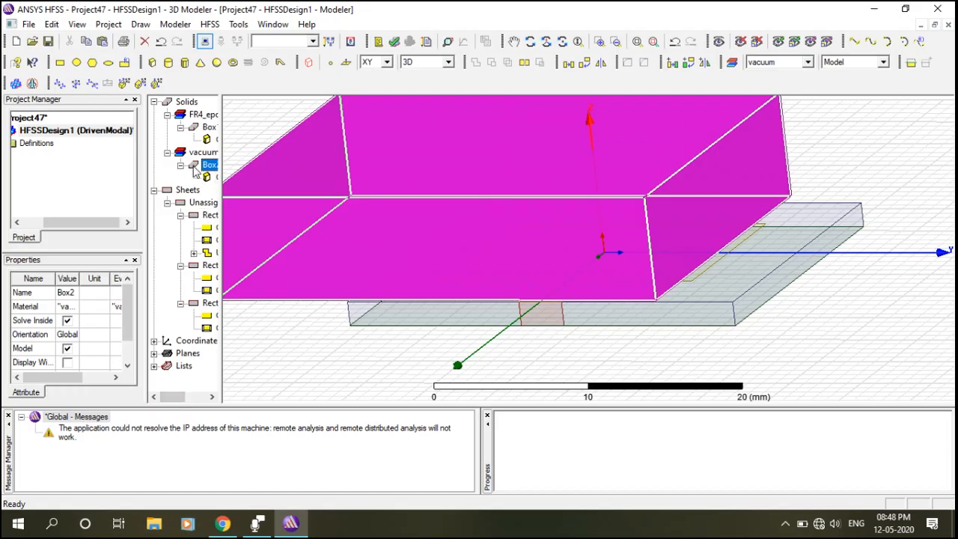
left_click(420, 228)
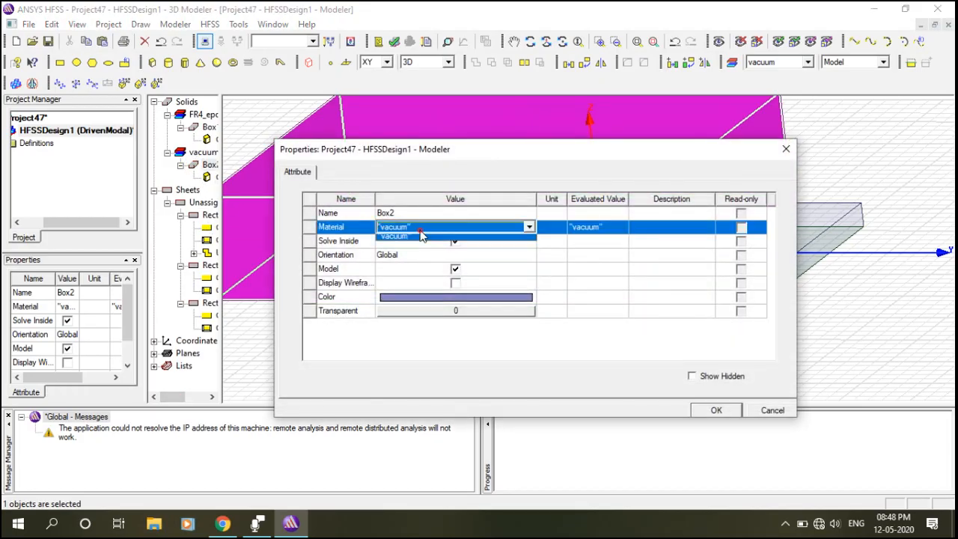
left_click(391, 240)
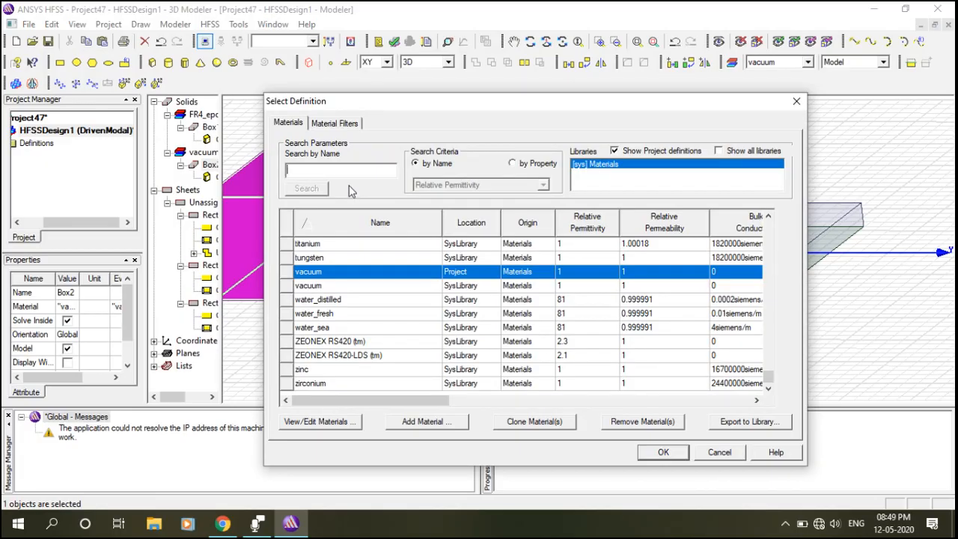
type("air")
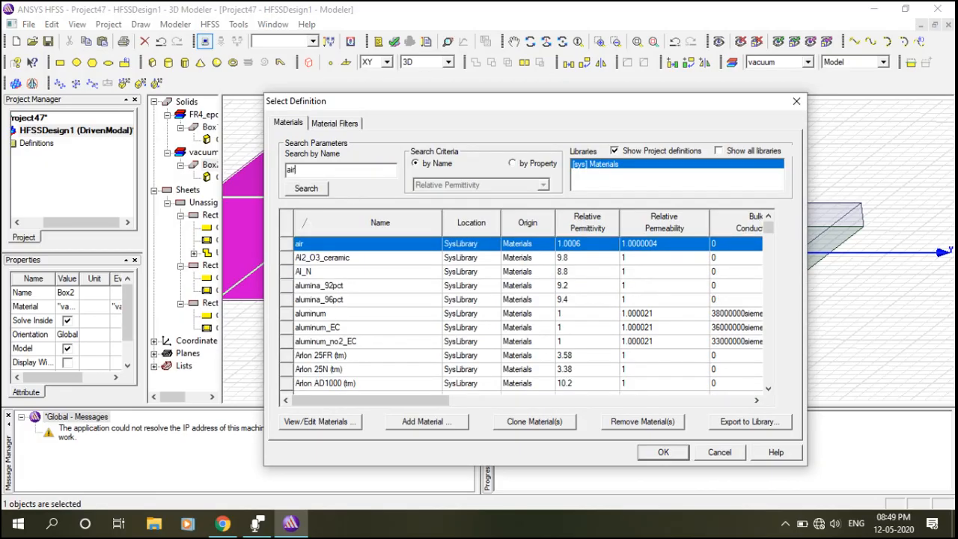
left_click(678, 452)
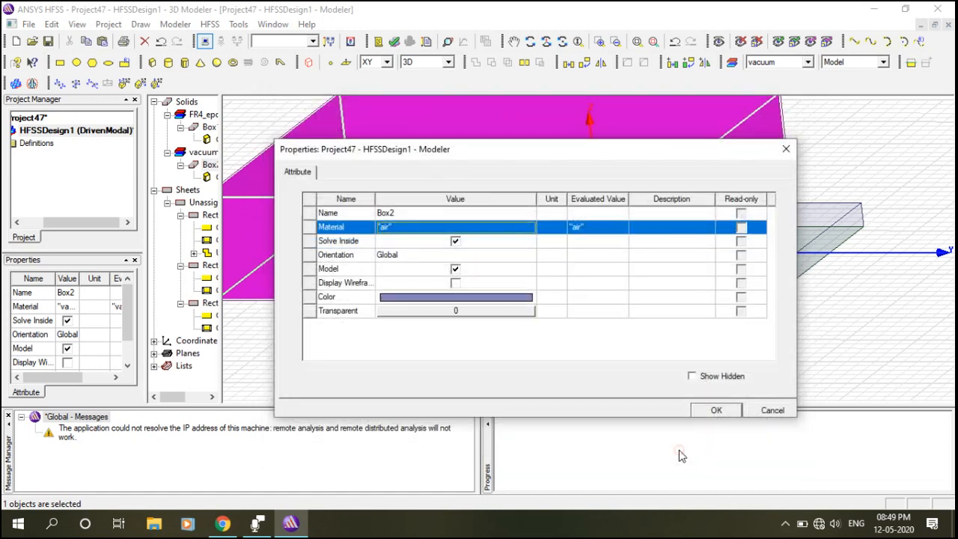
Set the air box's transparency to 0.8 and apply the attribute changes
left_click(442, 309)
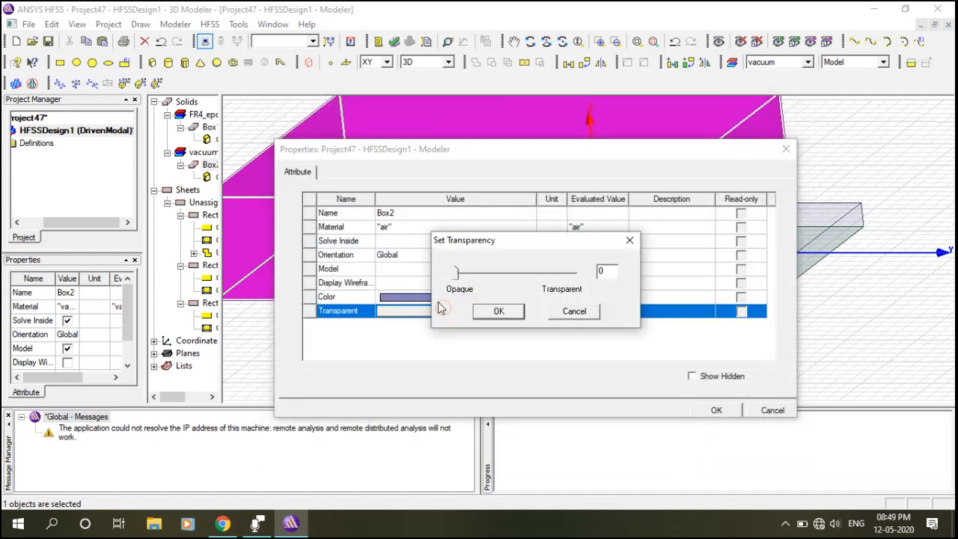
left_click_drag(455, 273, 551, 287)
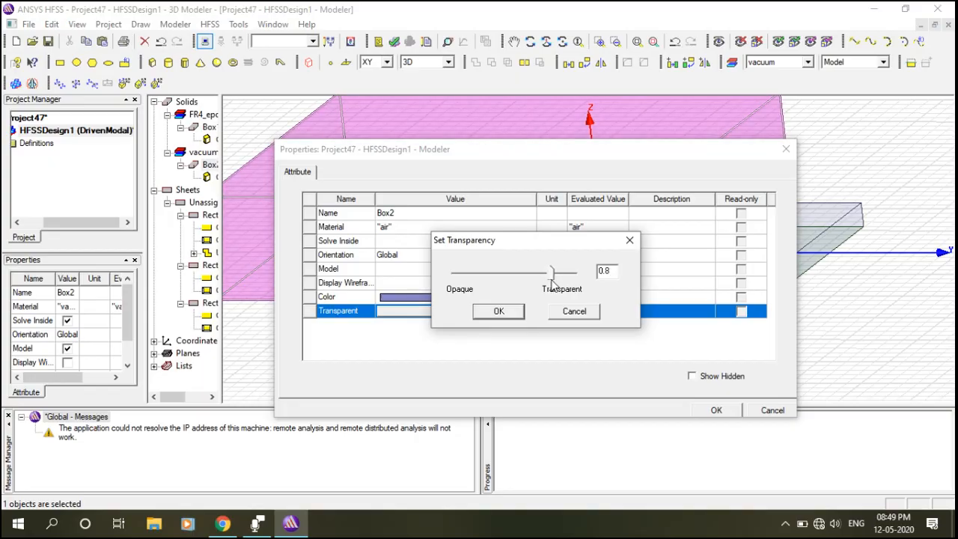
left_click(498, 310)
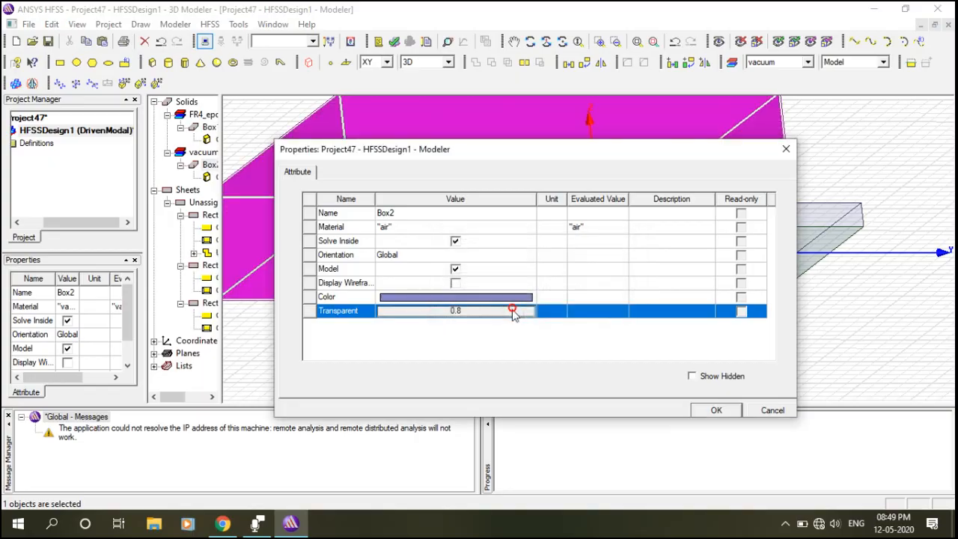
left_click(717, 410)
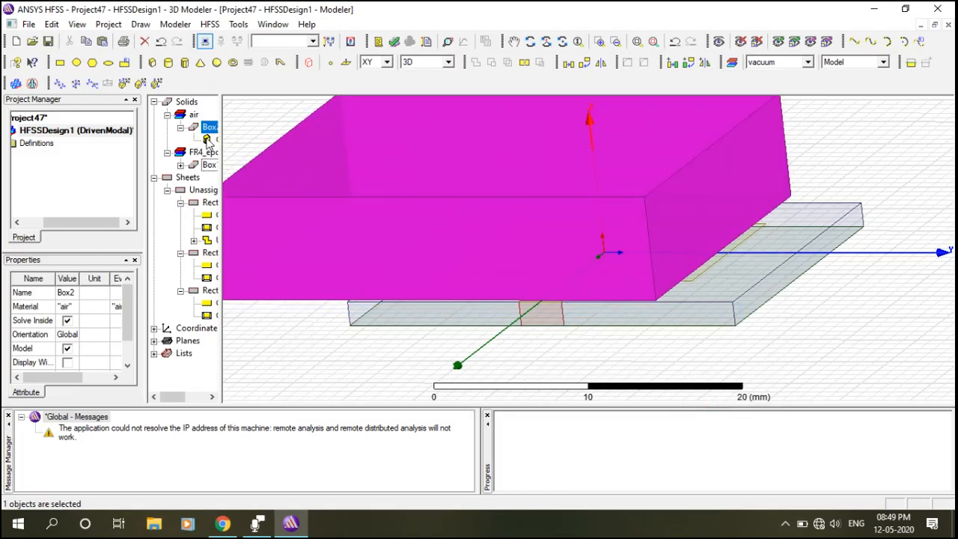
Set the air box's position to -l/2-3*h-10mm, -w/2-3*h-10mm, -h-10mm
double_click(209, 142)
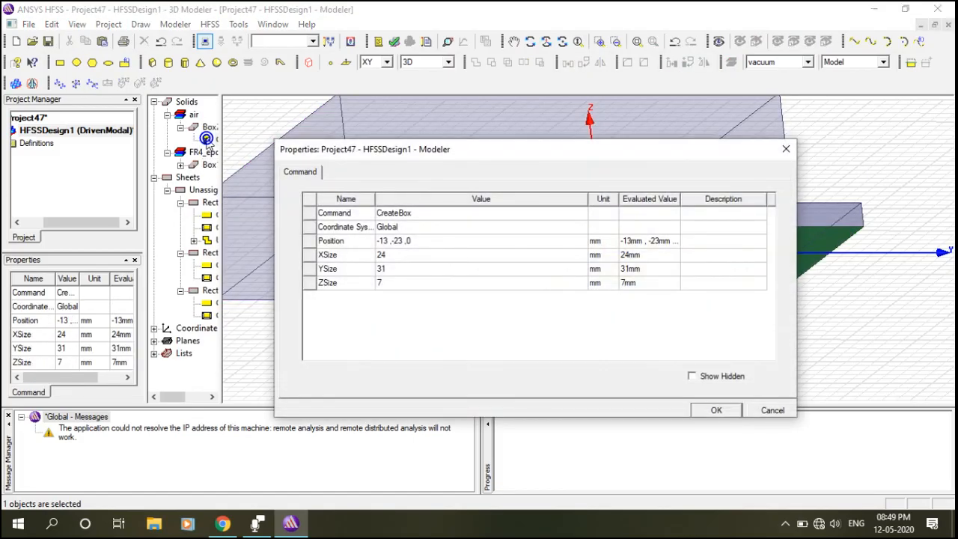
left_click(385, 241)
left_click(385, 241)
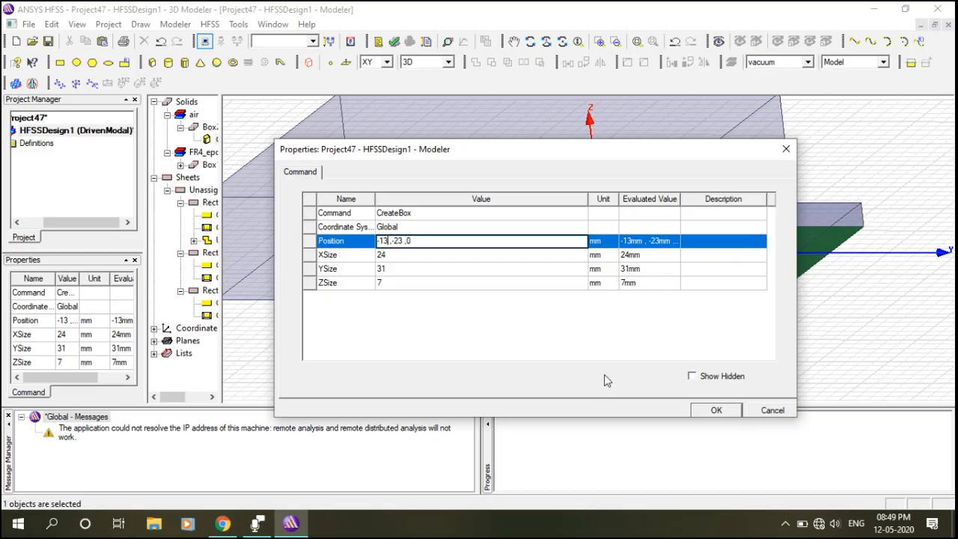
key("BackSpace")
key("BackSpace")
key("BackSpace")
type("4")
type("/2")
type("-")
type("3*h")
type("-")
type("10mm")
type("w/2-3*h-10mm")
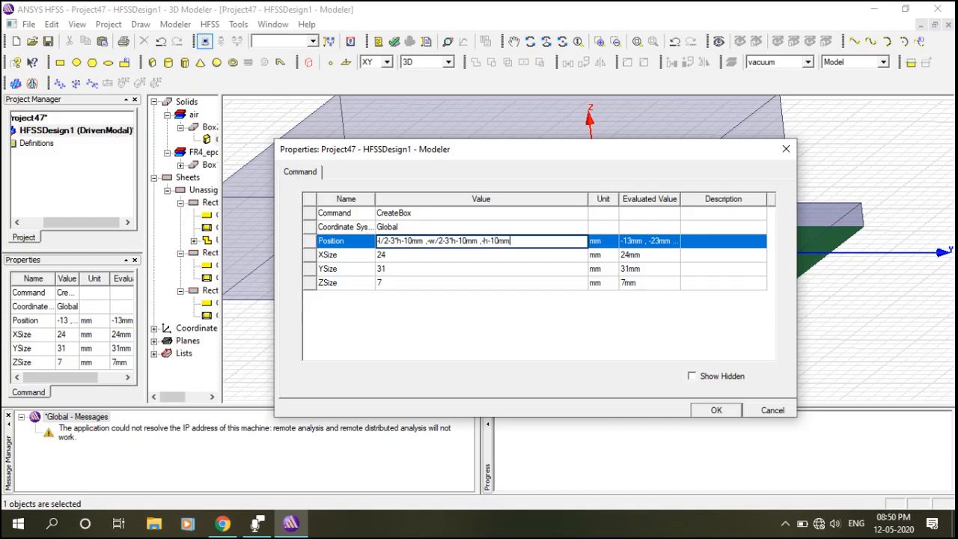
Set the air box's XSize to l+6*h+20mm and its YSize to w+6*h+20mm
left_click(400, 259)
left_click(400, 256)
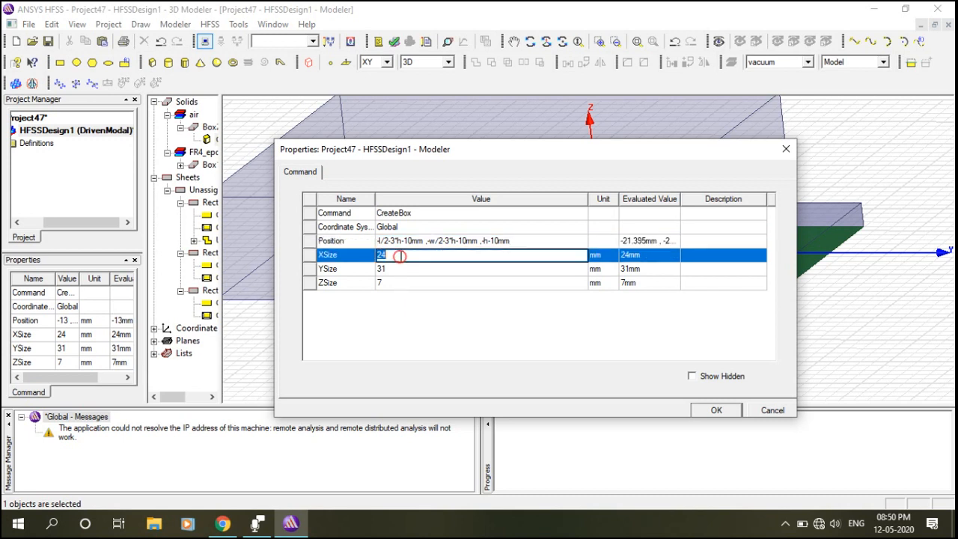
key("BackSpace")
left_click_drag(423, 255, 374, 255)
key("ctrl+c")
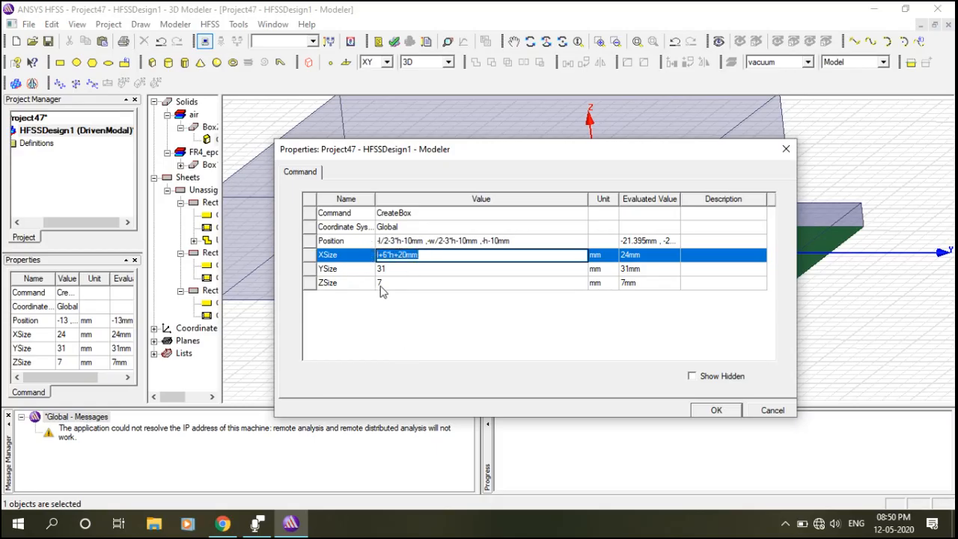
left_click(384, 269)
key("ctrl+v")
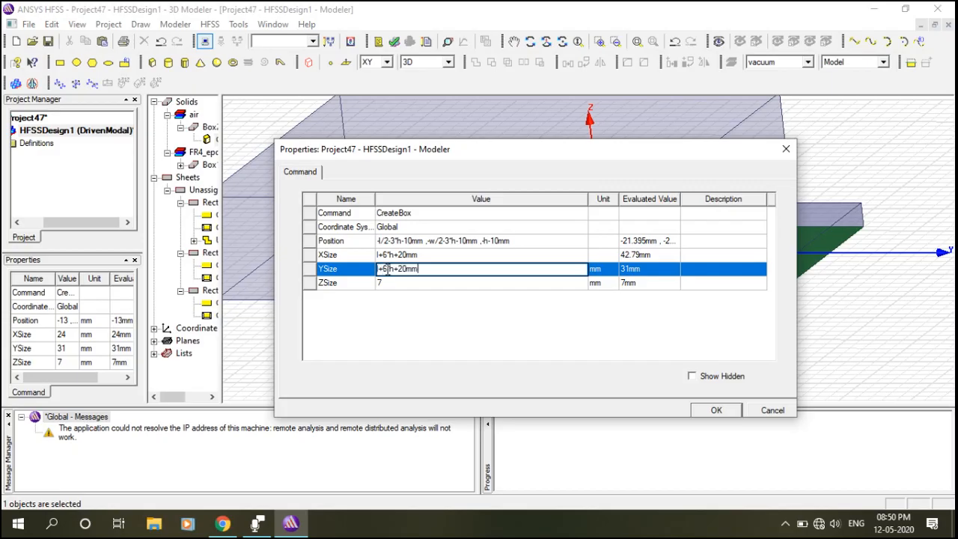
key("BackSpace")
type("w")
Set the air box's ZSize to h+20mm, apply the dimensions and fit the whole model in view
left_click(400, 283)
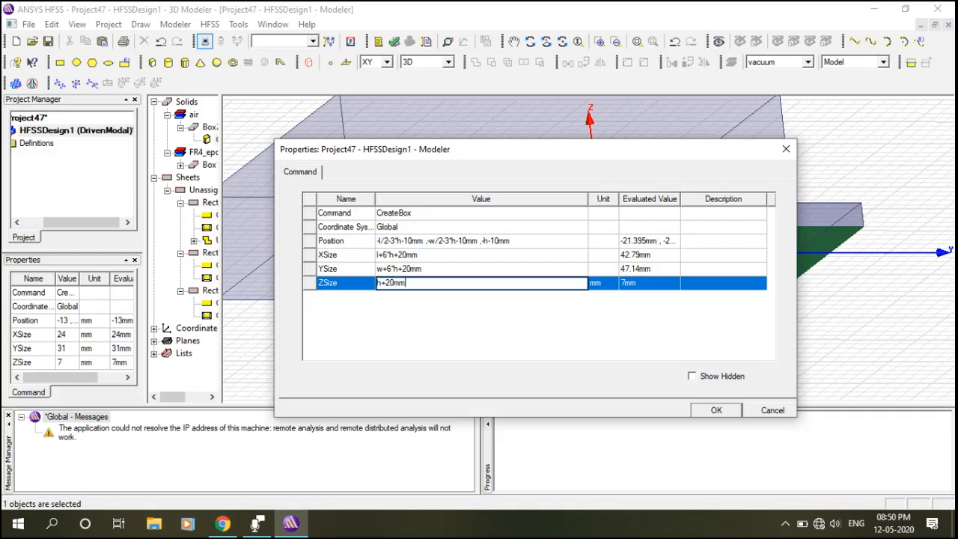
type("h+20mm")
left_click(716, 410)
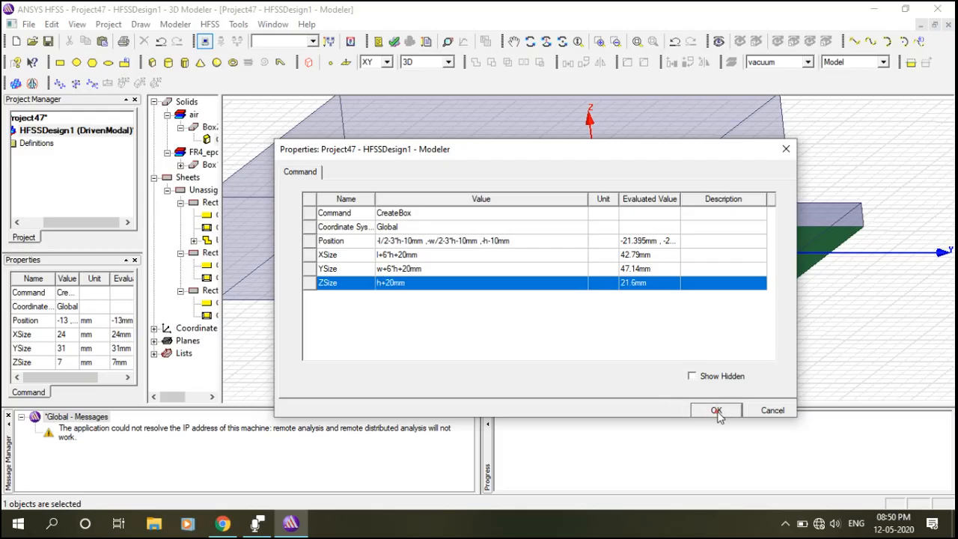
left_click(637, 42)
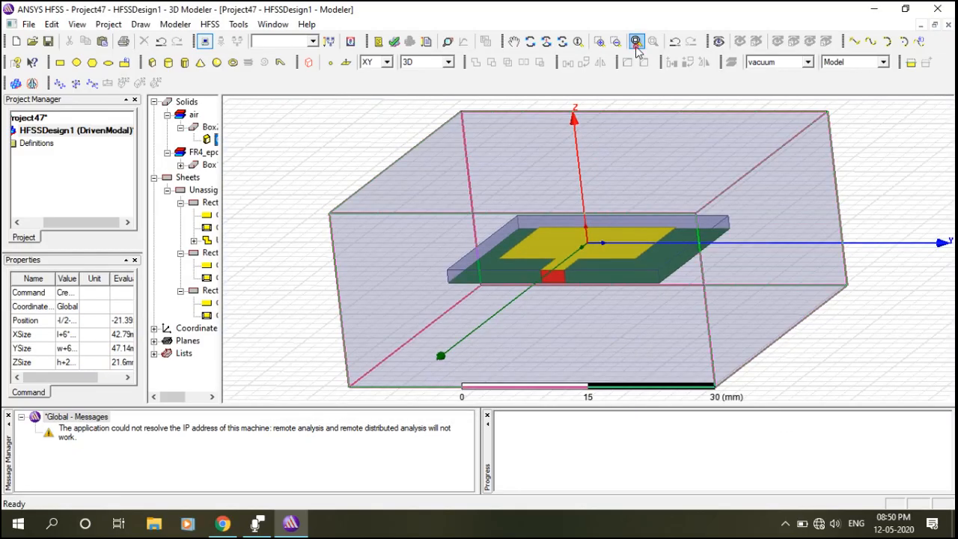
left_click(861, 160)
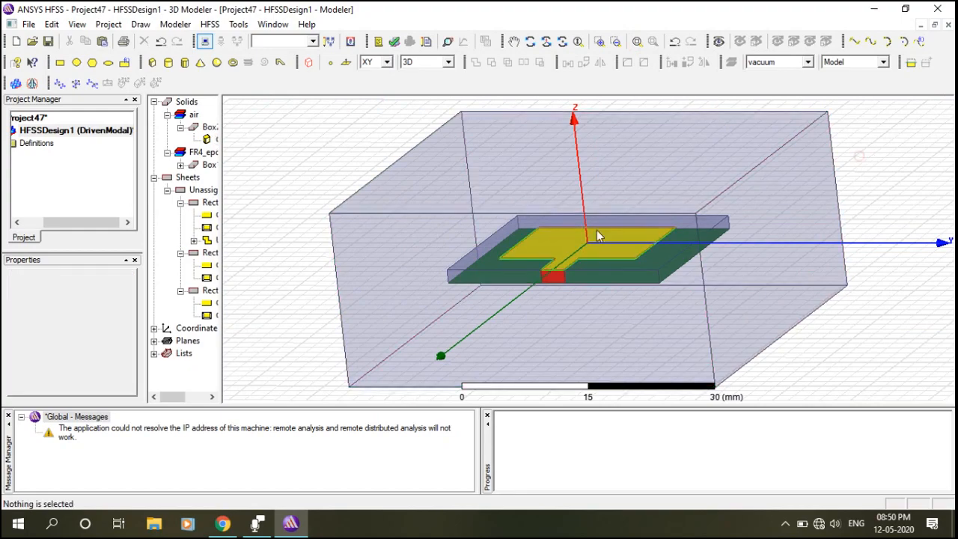
Run a validation check on the antenna design, then close its report
left_click(531, 41)
left_click_drag(675, 211, 626, 261)
scroll(626, 260, "down", 3)
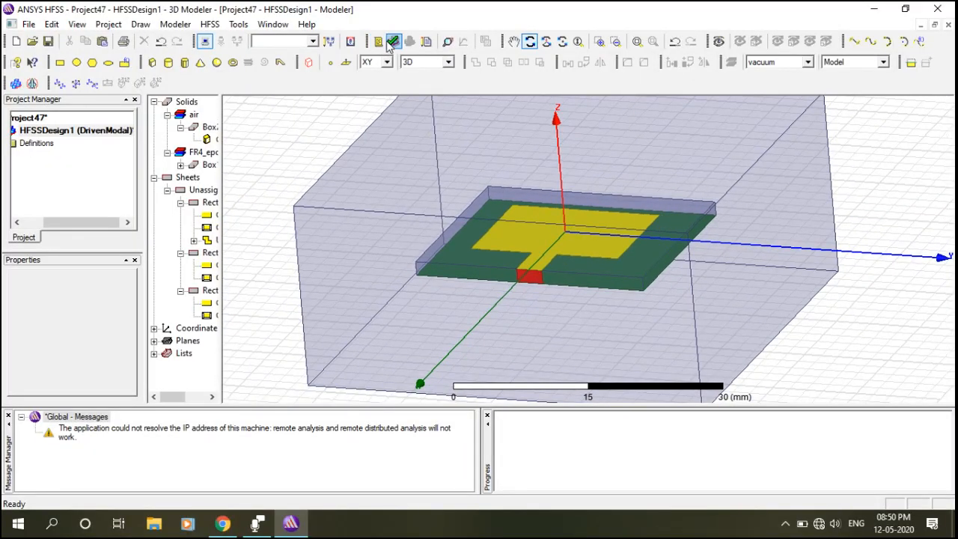
left_click(393, 42)
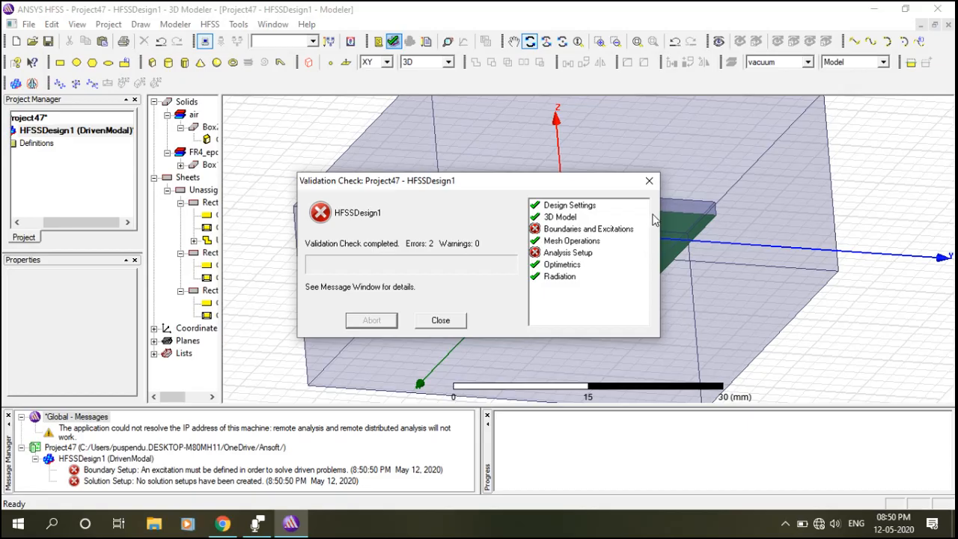
left_click(457, 319)
Assign a Perfect E boundary to the united patch and feed sheet, keeping the default settings
scroll(589, 267, "up", 3)
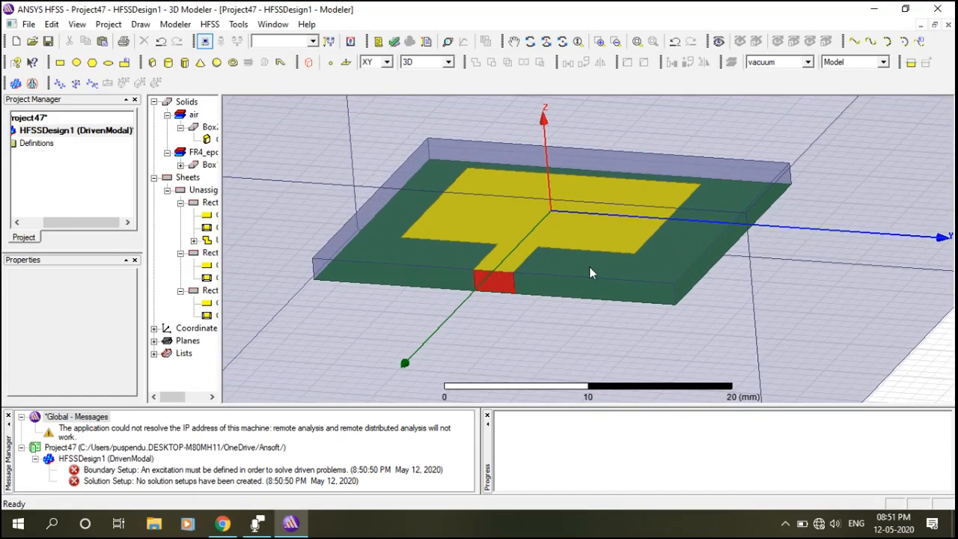
left_click(603, 252)
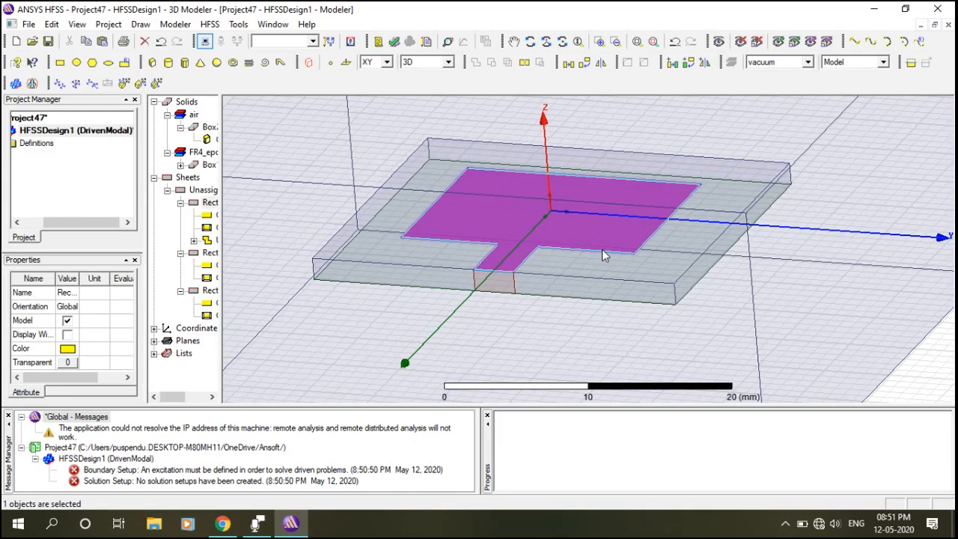
right_click(605, 256)
mouse_move(660, 413)
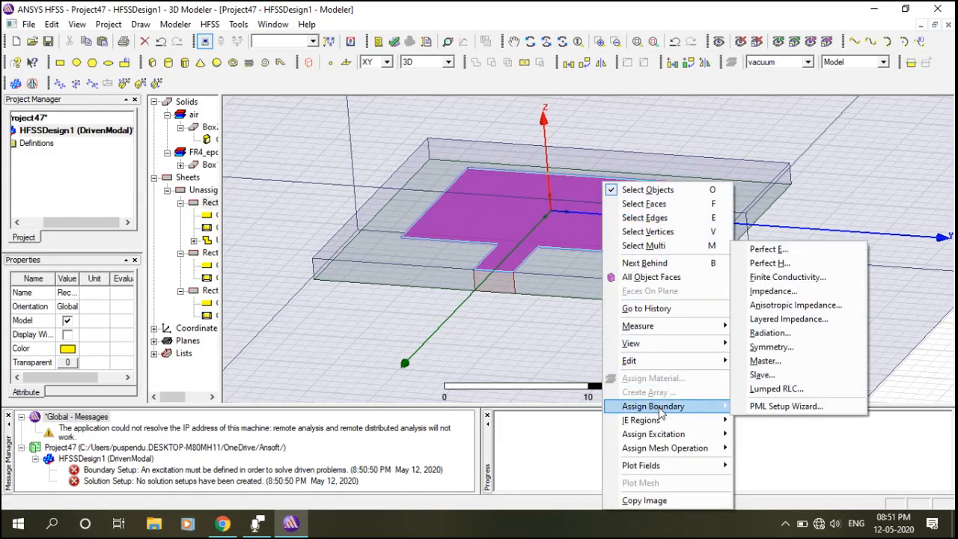
left_click(786, 249)
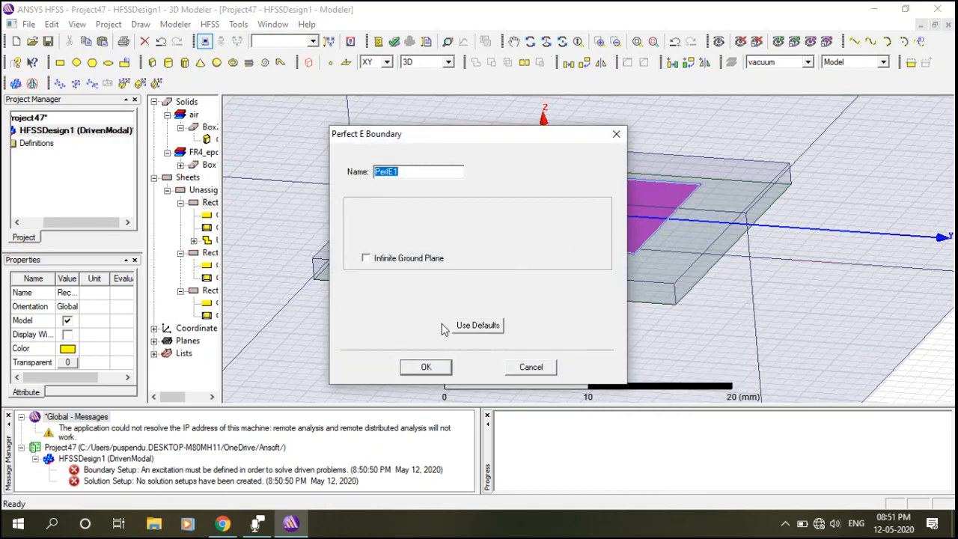
left_click(426, 367)
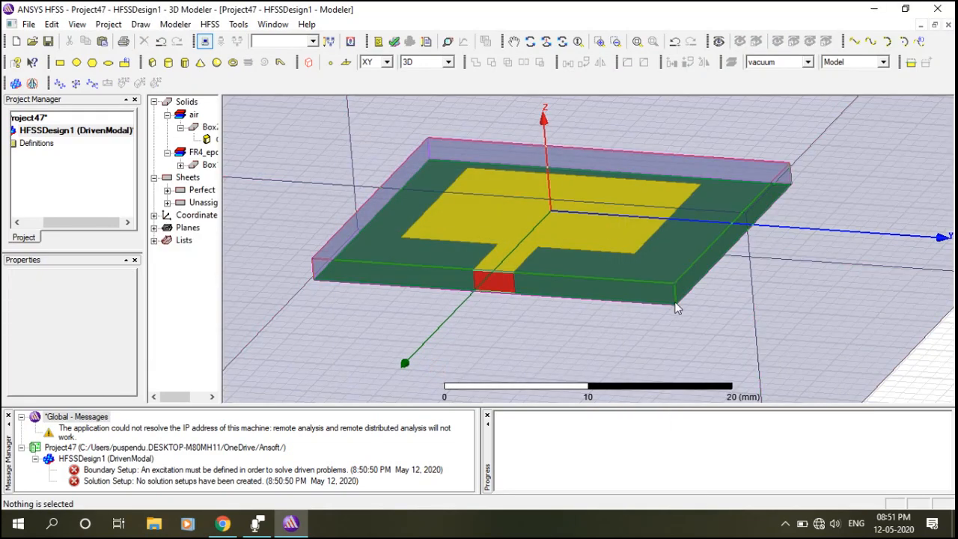
Assign a Perfect E boundary to the ground sheet on the substrate's underside, without an infinite ground plane
left_click(530, 41)
left_click_drag(720, 199, 559, 124)
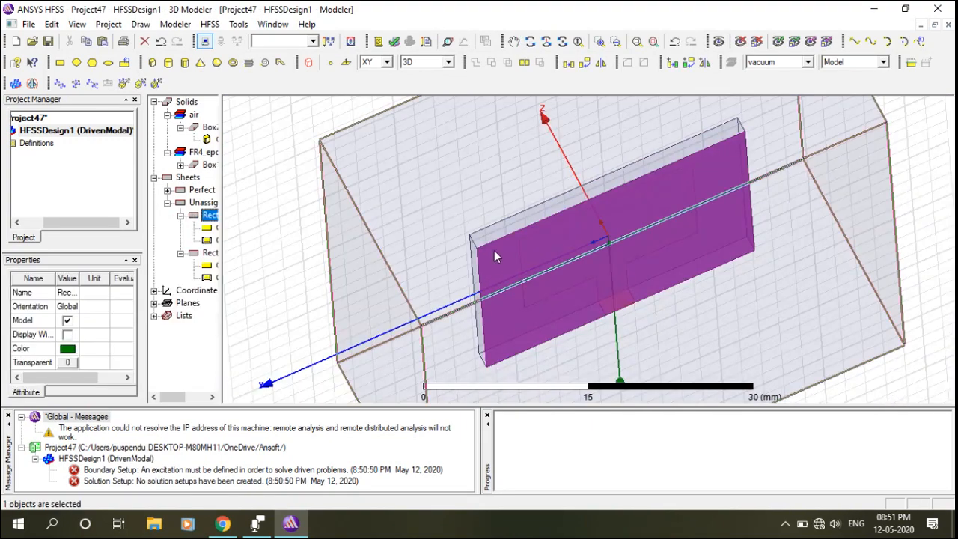
right_click(494, 256)
mouse_move(551, 411)
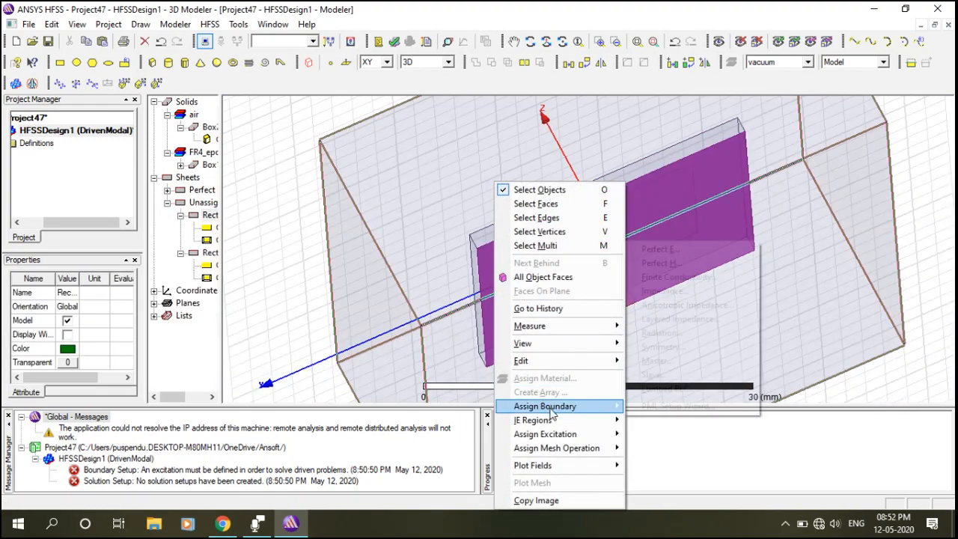
left_click(666, 250)
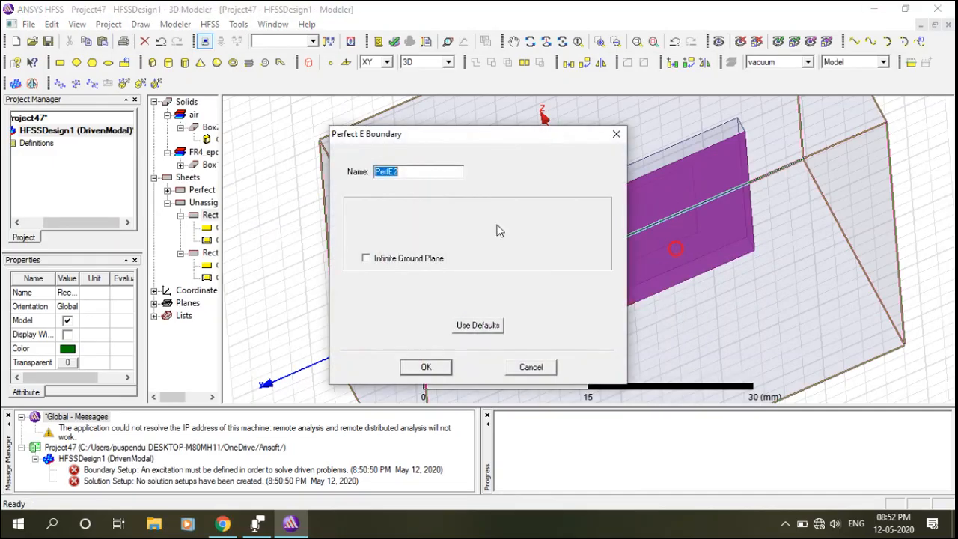
left_click(426, 367)
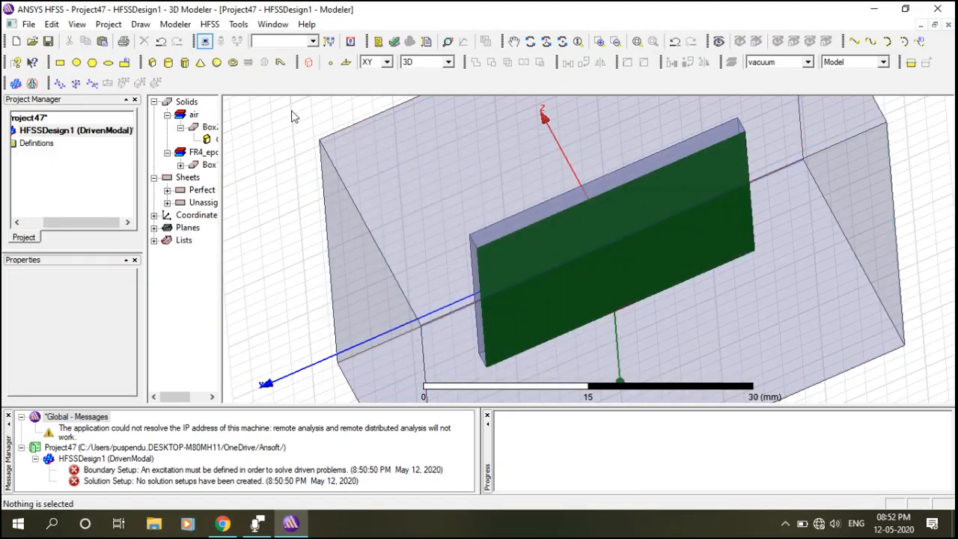
Assign a Radiation boundary to the air box, keeping the default settings
left_click(530, 41)
left_click_drag(510, 198, 573, 287)
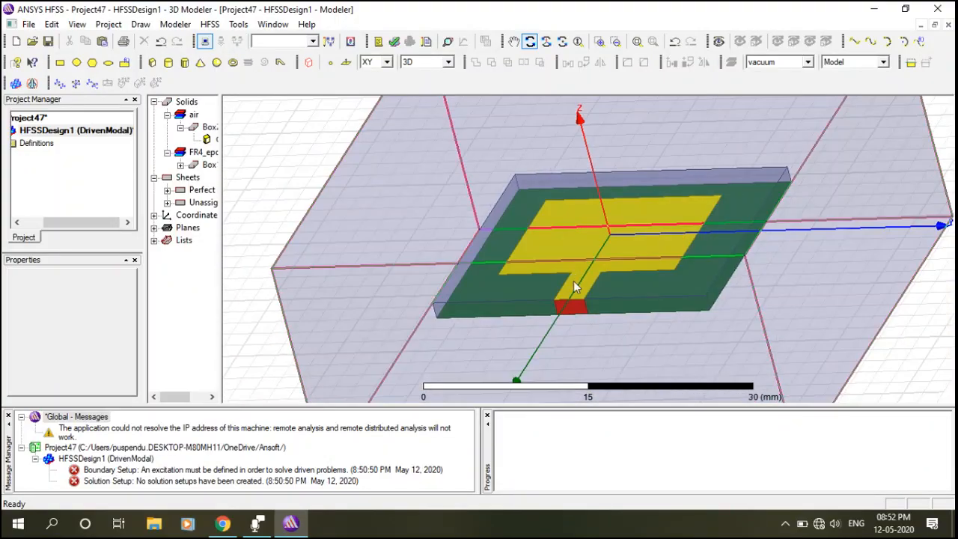
left_click(391, 188)
right_click(391, 189)
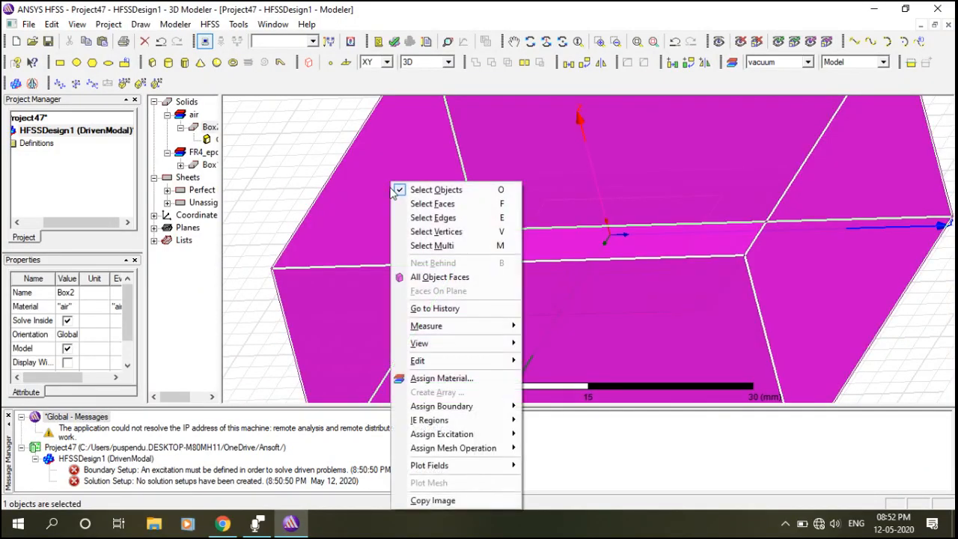
mouse_move(458, 413)
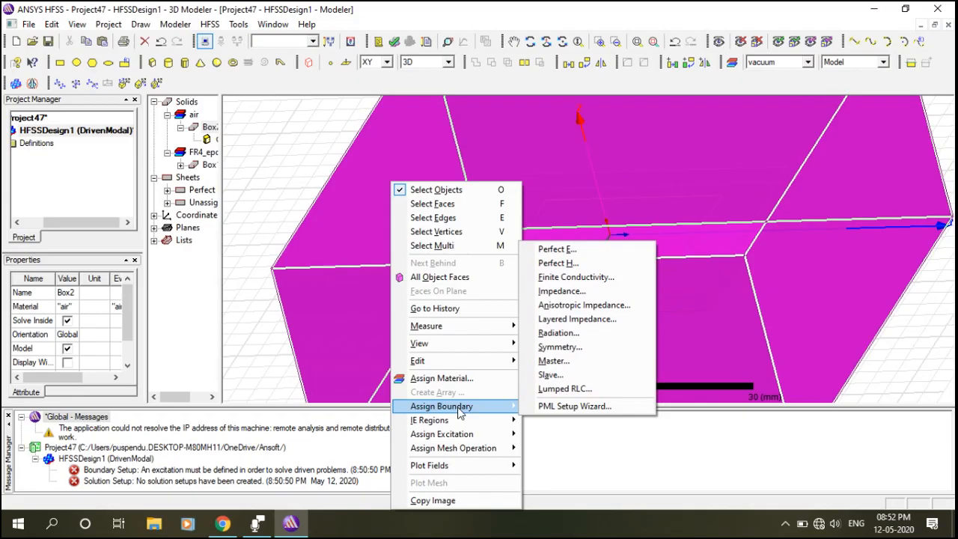
left_click(556, 332)
left_click(430, 368)
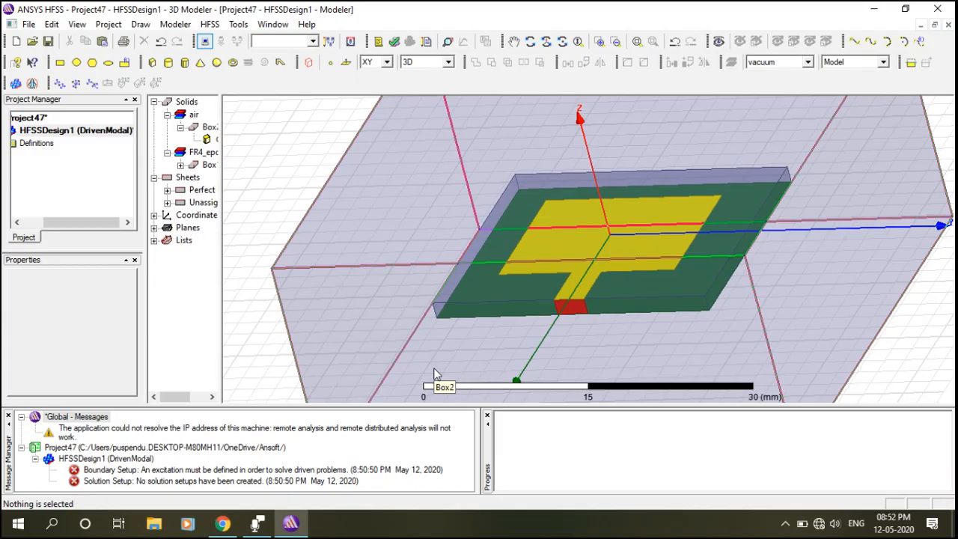
Create a lumped port excitation on the red port sheet with 50 ohm resistance and 0 ohm reactance
scroll(524, 336, "up", 6)
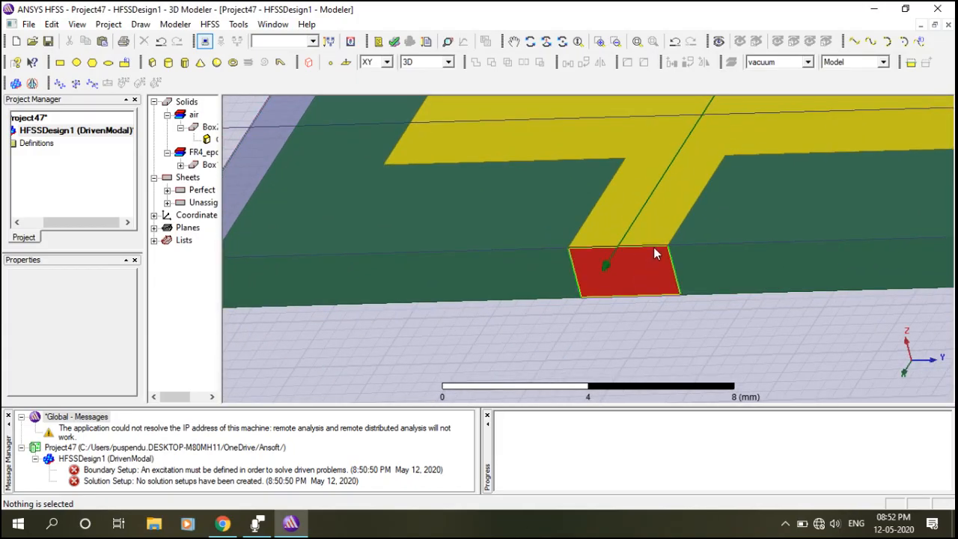
left_click(653, 248)
right_click(654, 254)
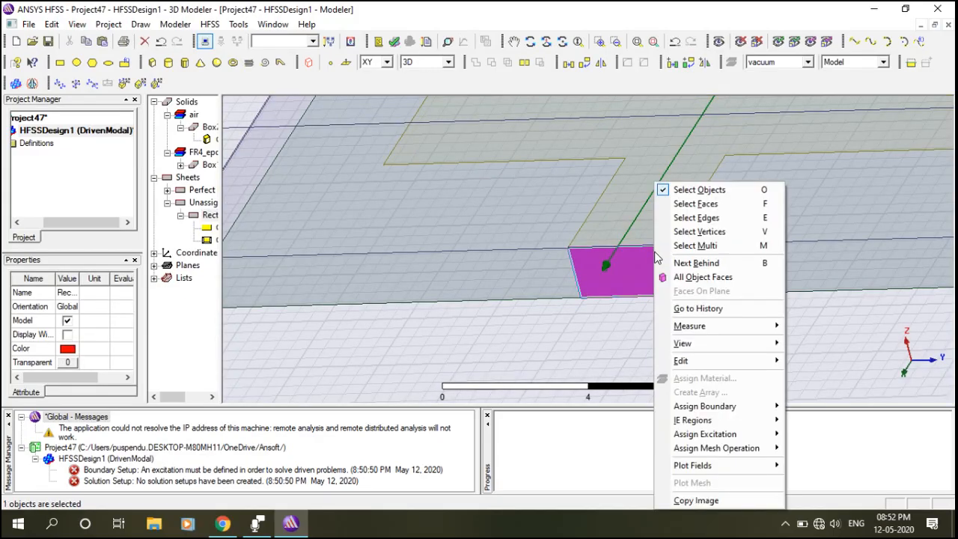
mouse_move(705, 438)
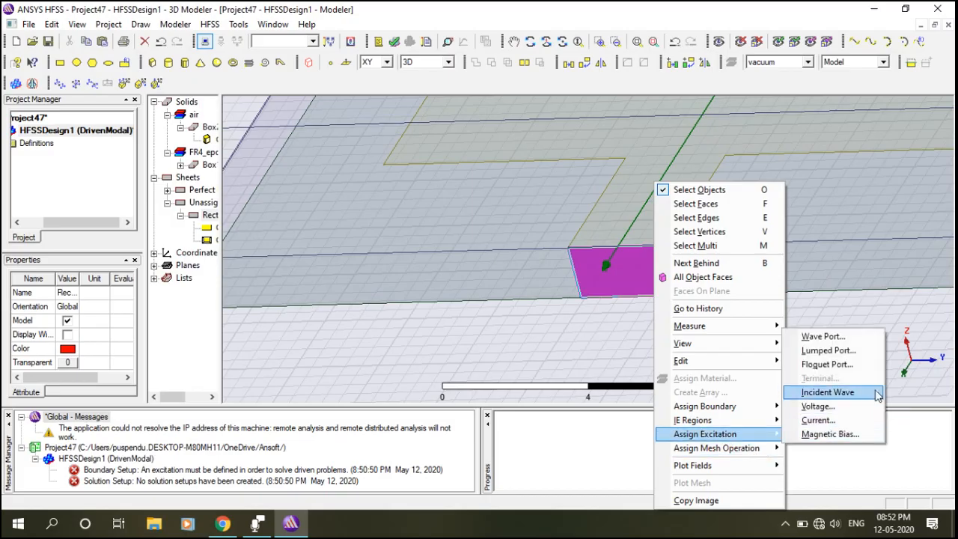
left_click(844, 351)
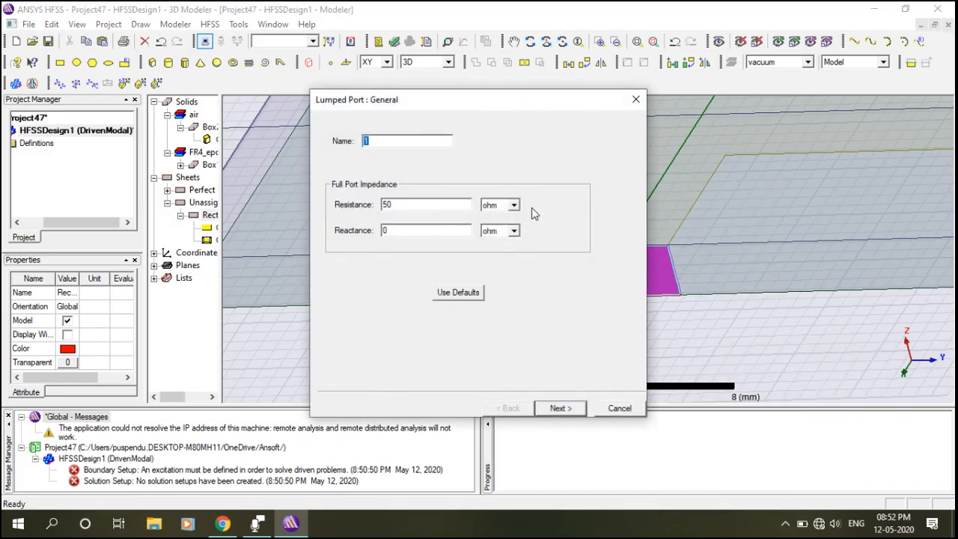
left_click(563, 408)
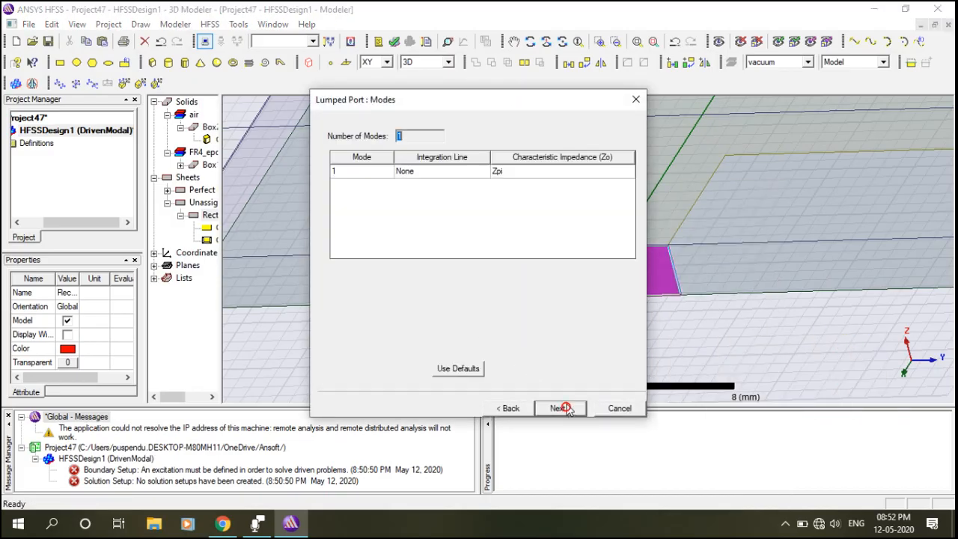
Draw the port's integration line from the lower edge midpoint to the upper edge midpoint and finish with all modes renormalized to 50 ohm
left_click(443, 172)
left_click(413, 193)
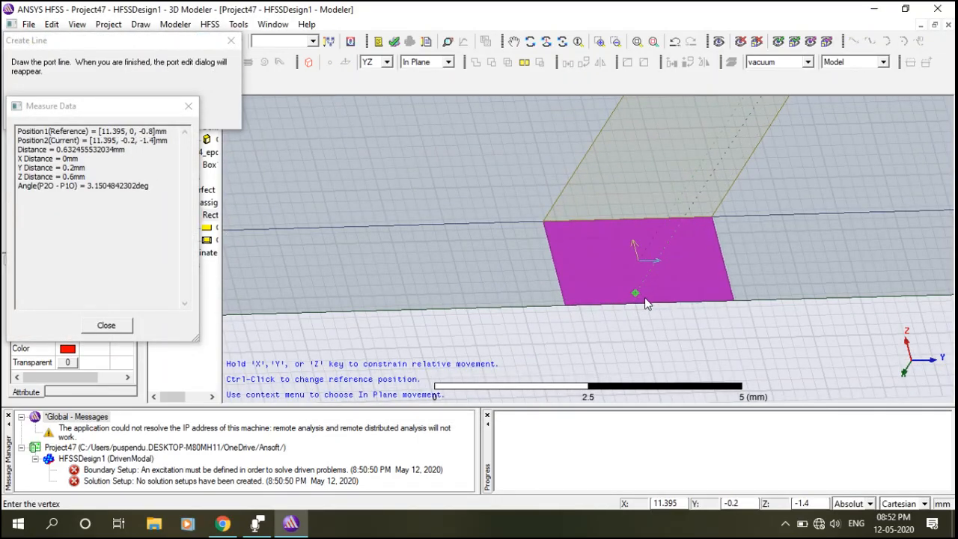
left_click(648, 307)
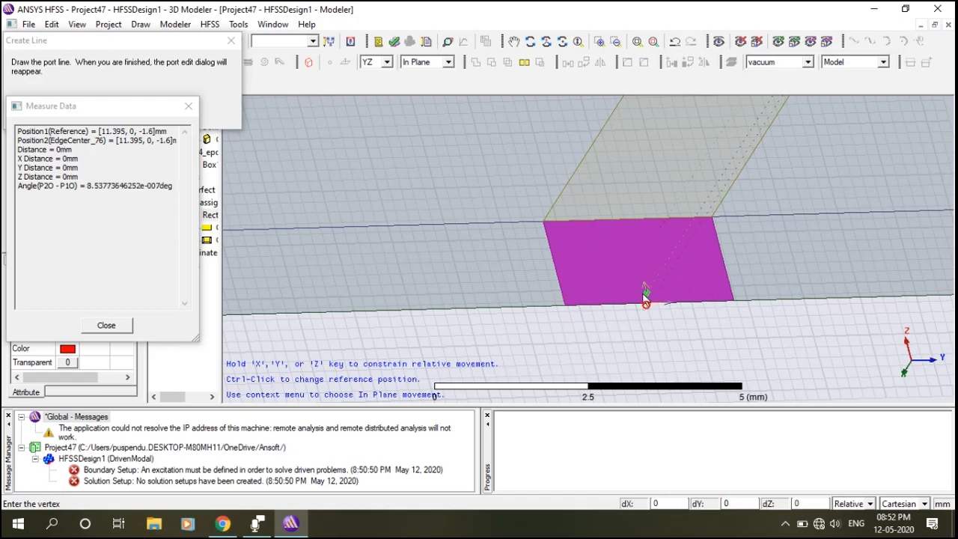
left_click(629, 222)
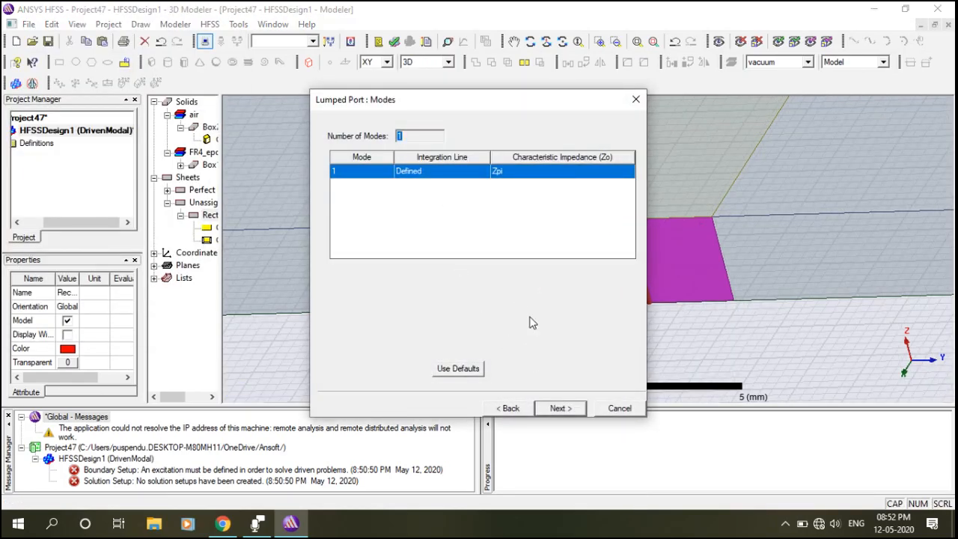
left_click(561, 408)
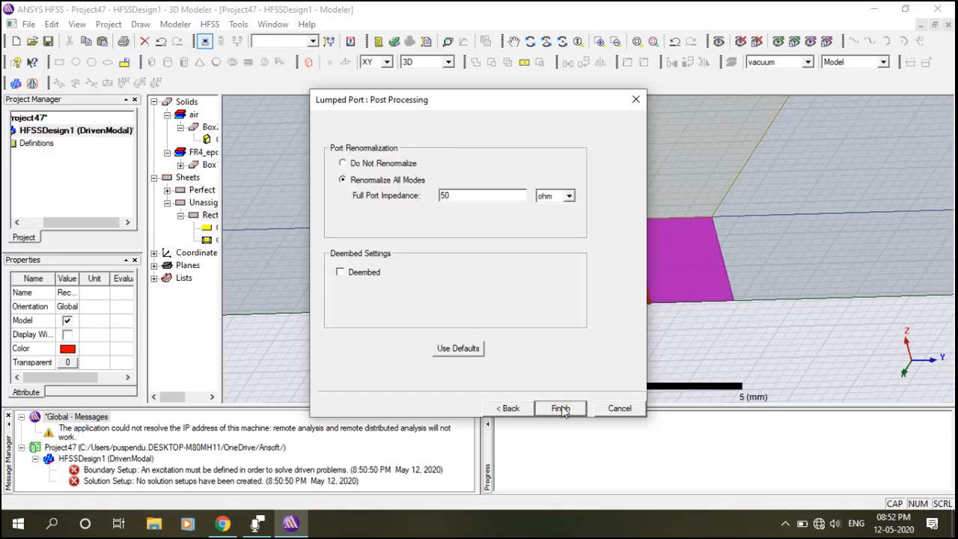
left_click(561, 409)
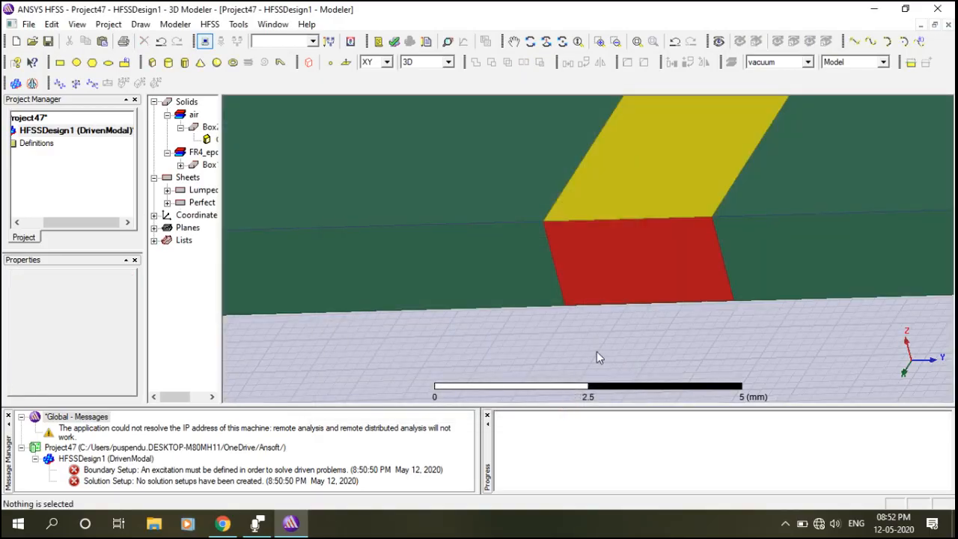
Add a driven solution setup with its solution frequency in GHz, keeping 6 maximum passes and a maximum delta S of 0.02
scroll(627, 264, "down", 10)
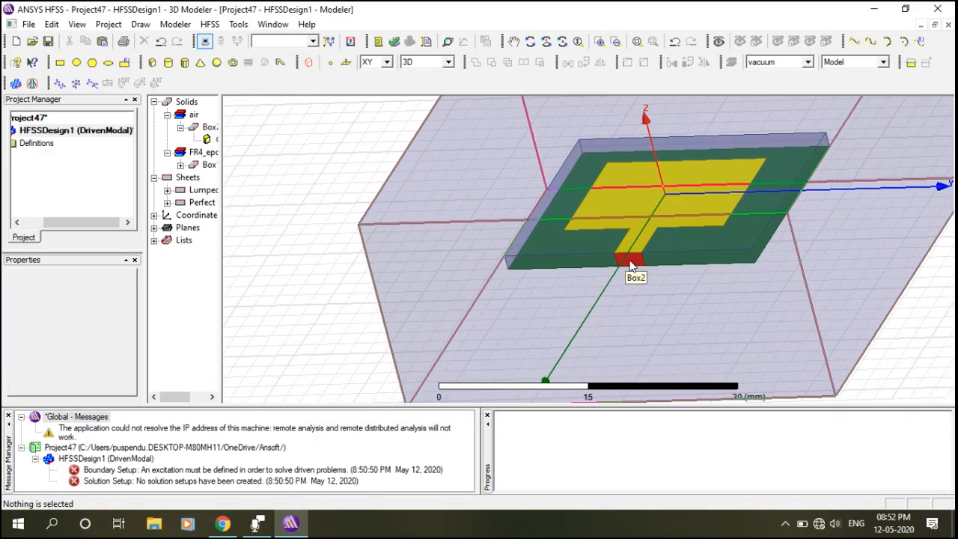
left_click(209, 24)
mouse_move(258, 303)
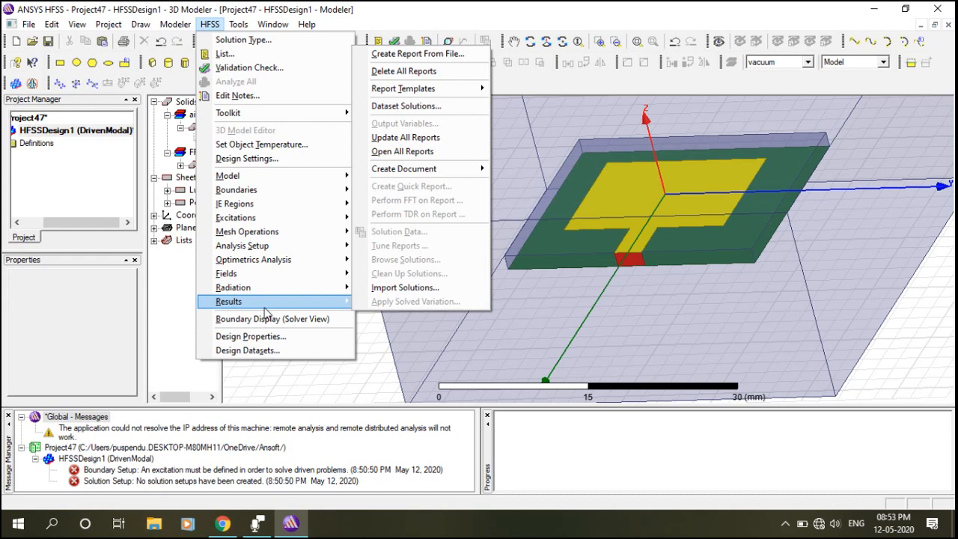
mouse_move(256, 245)
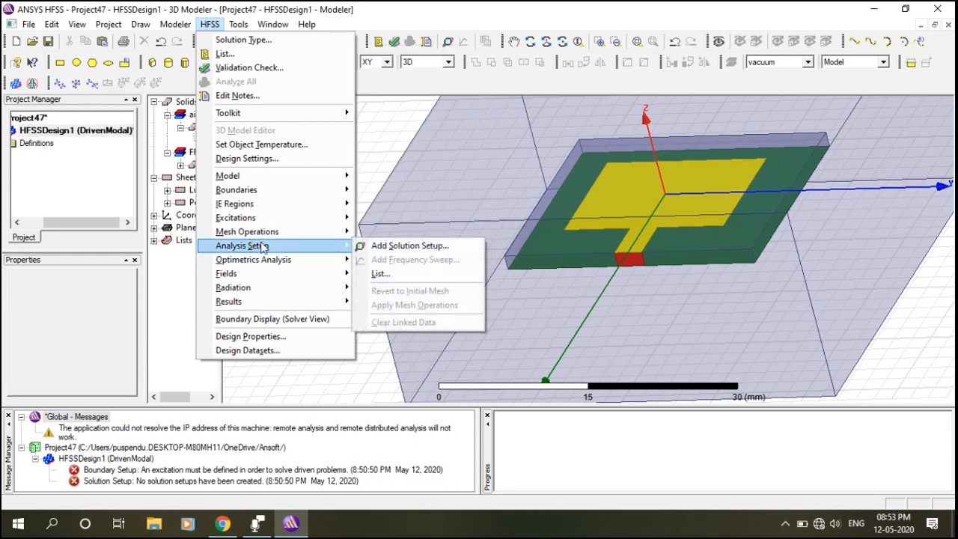
left_click(410, 247)
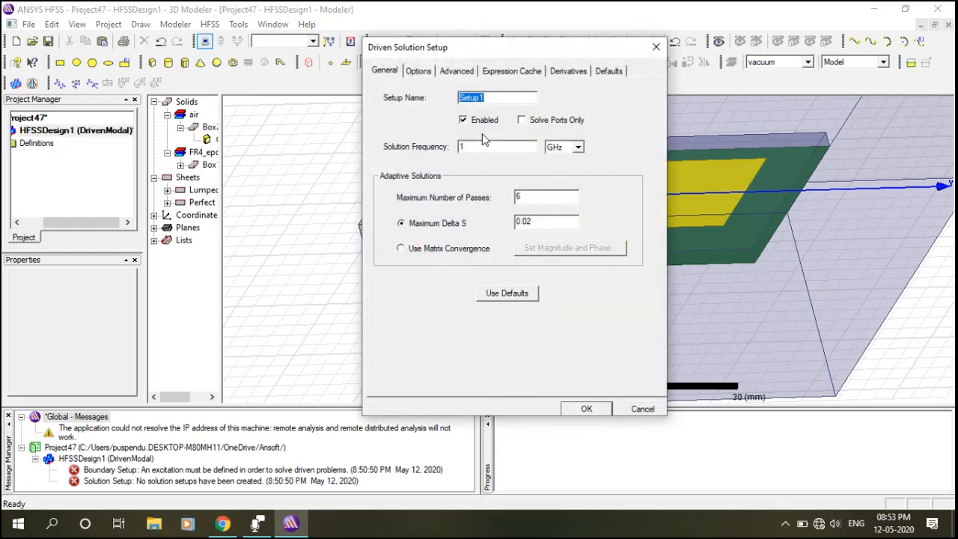
left_click(478, 145)
left_click(575, 408)
Add a Fast frequency sweep to the solution setup with linear steps from 1 to 7 GHz in 0.1 GHz increments
left_click(211, 24)
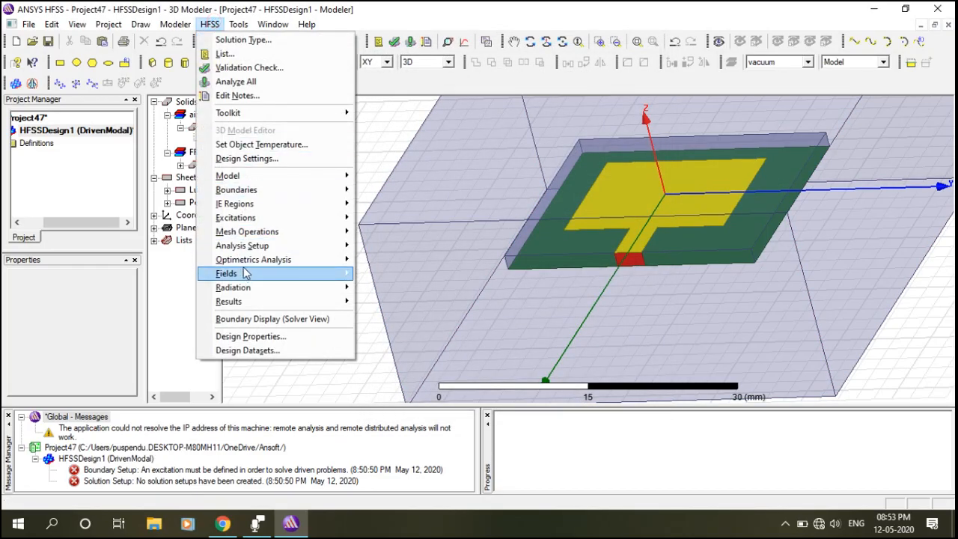
mouse_move(288, 251)
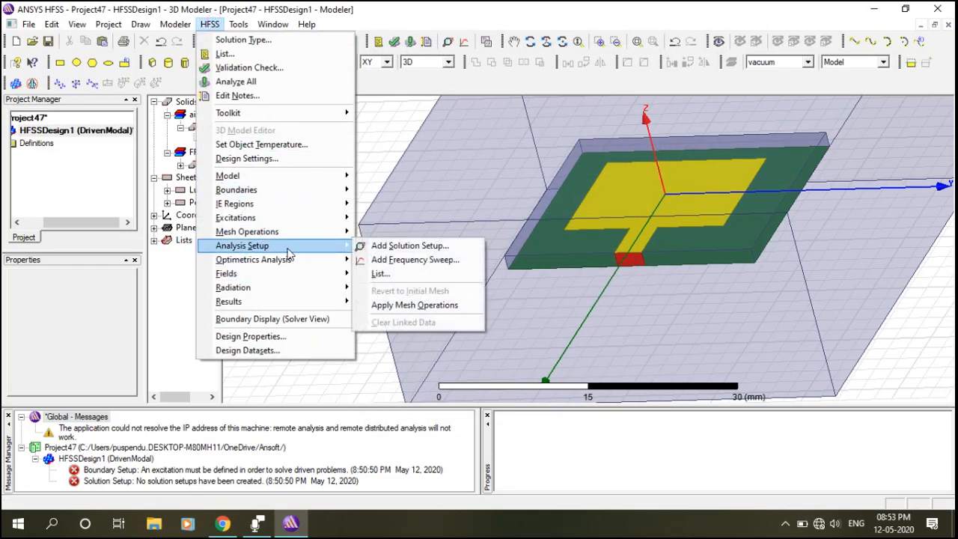
left_click(393, 261)
left_click(437, 318)
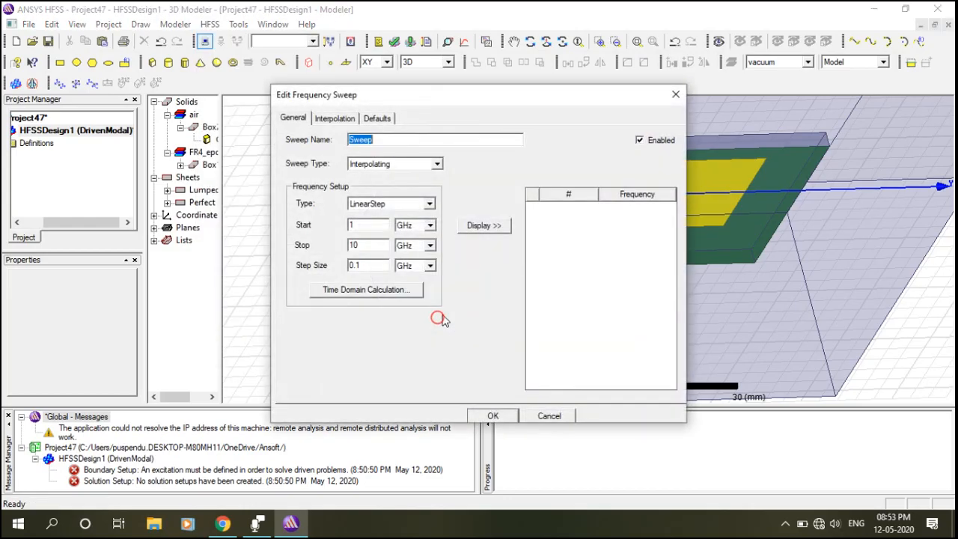
double_click(366, 247)
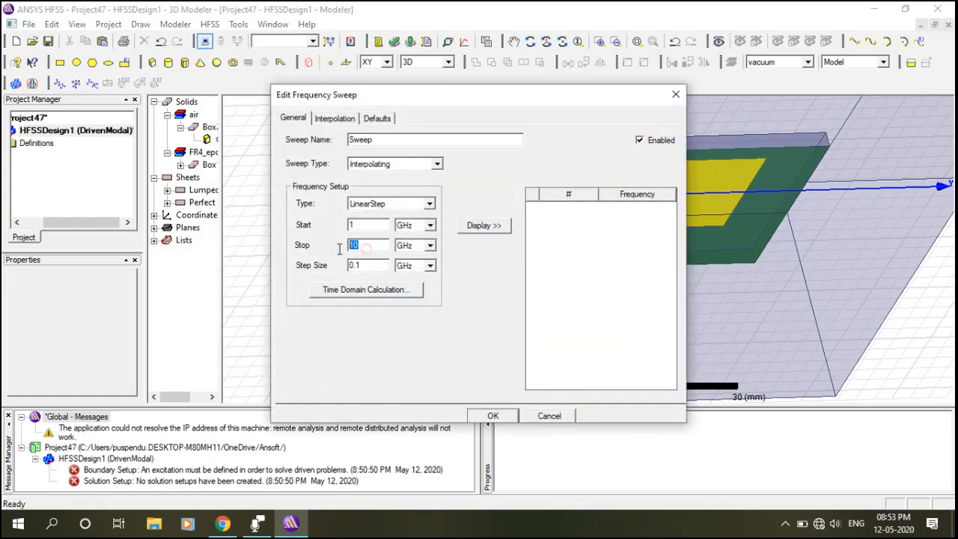
type("7")
left_click(396, 171)
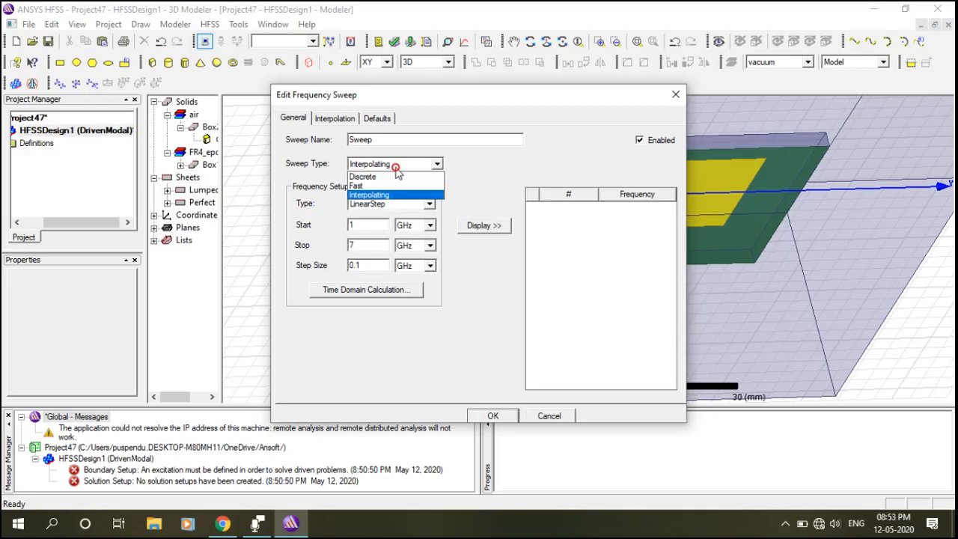
left_click(384, 186)
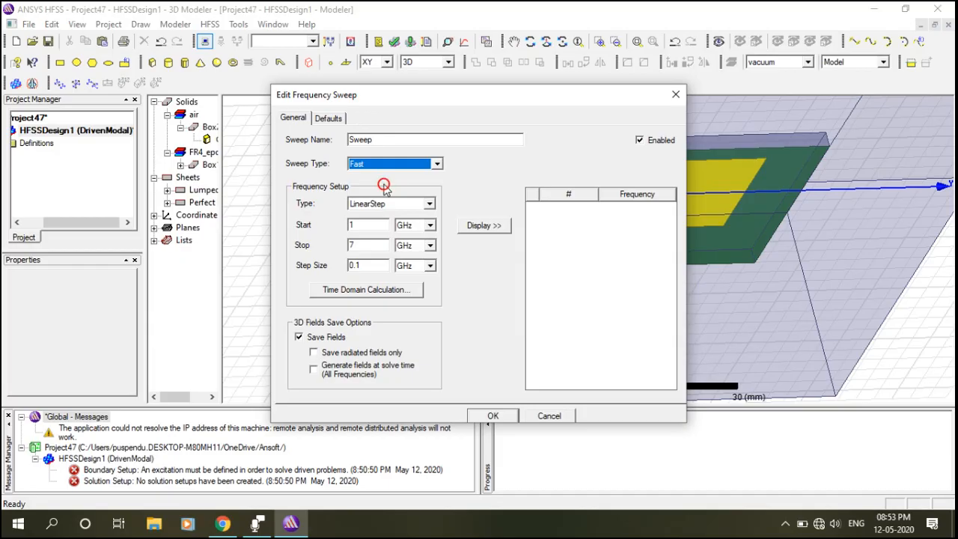
left_click(488, 416)
left_click(322, 184)
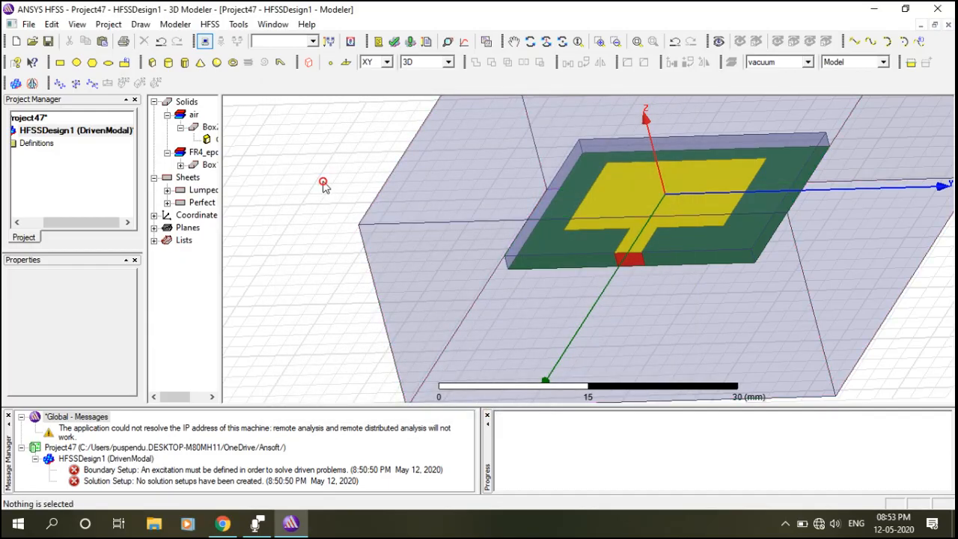
Validate the design and run the analysis of all setups, saving the project as Project47
left_click(393, 41)
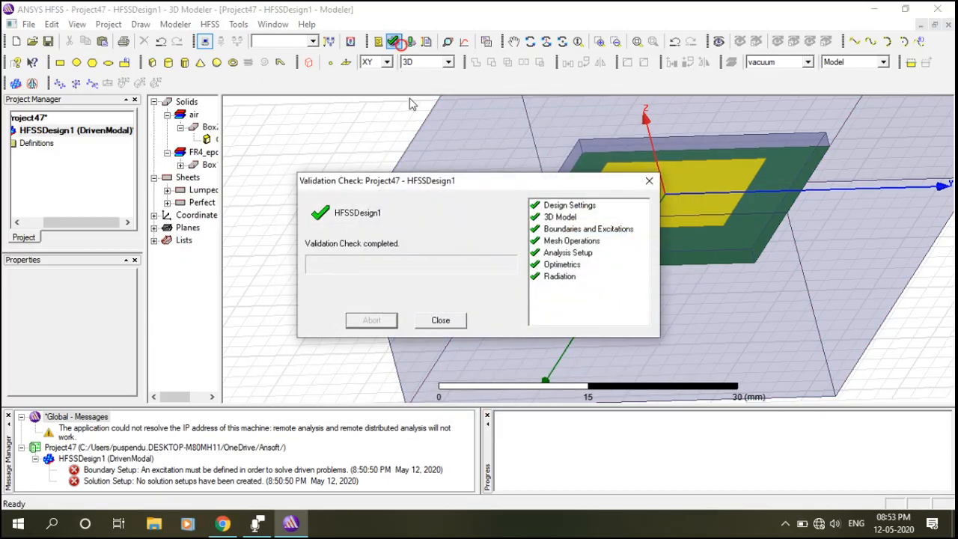
left_click(451, 325)
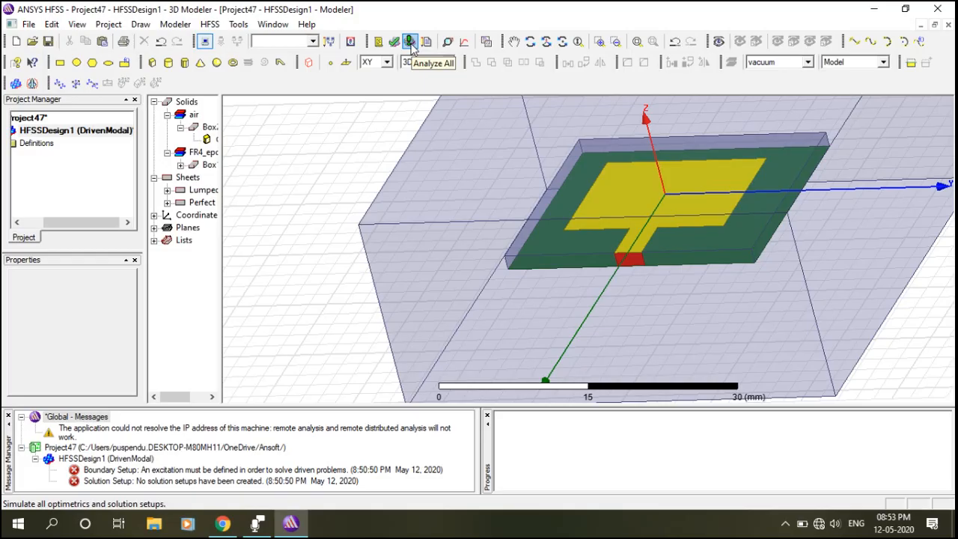
left_click(410, 42)
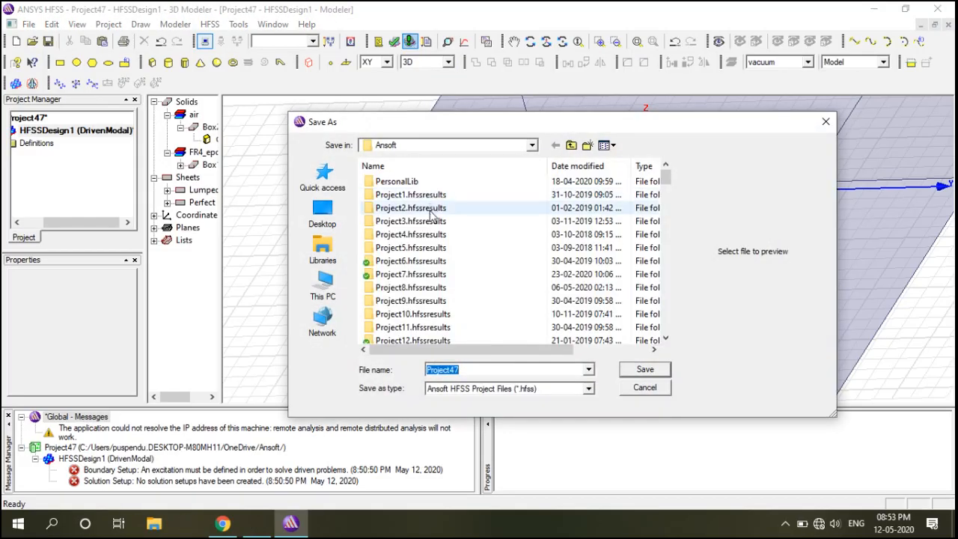
left_click(644, 370)
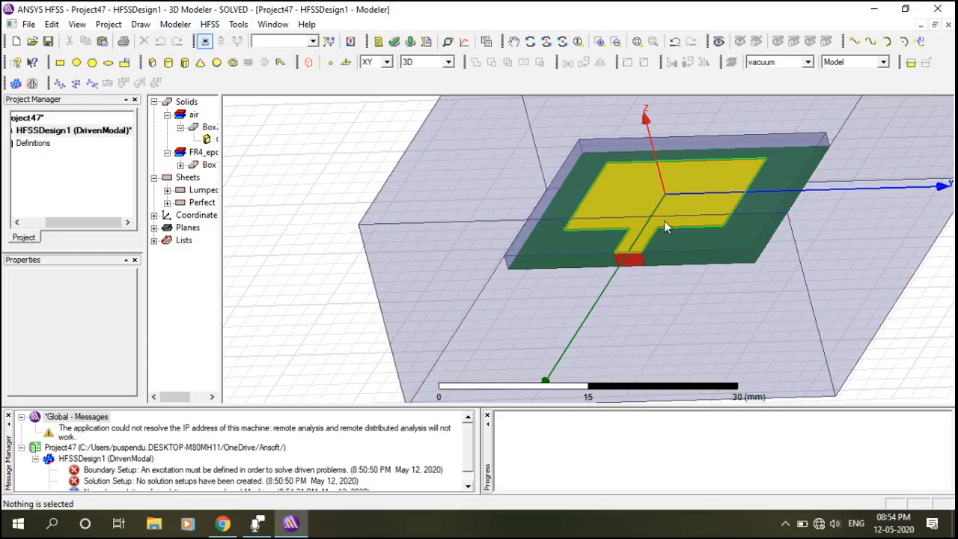
Create a rectangular modal solution data plot of S(1,1) in dB against frequency for Setup1 : Sweep
left_click(210, 27)
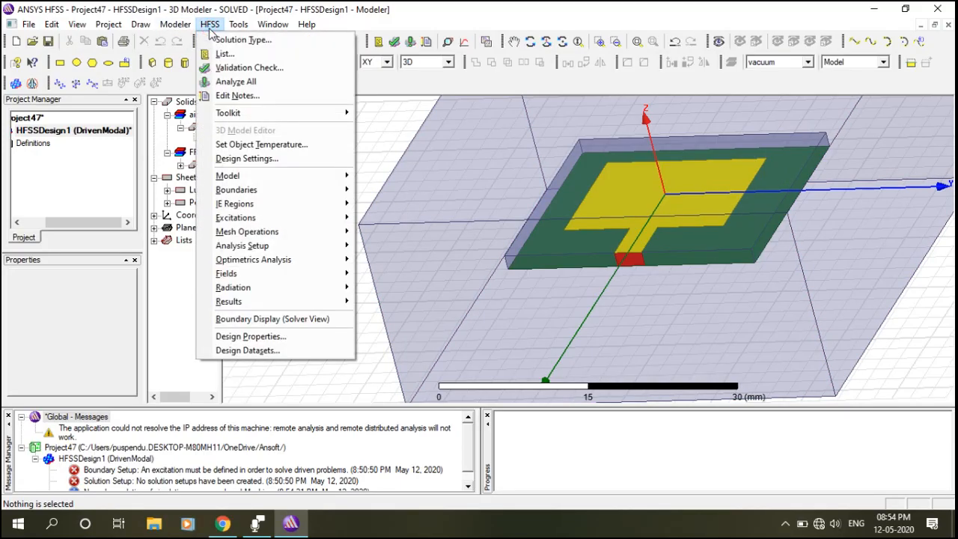
mouse_move(254, 302)
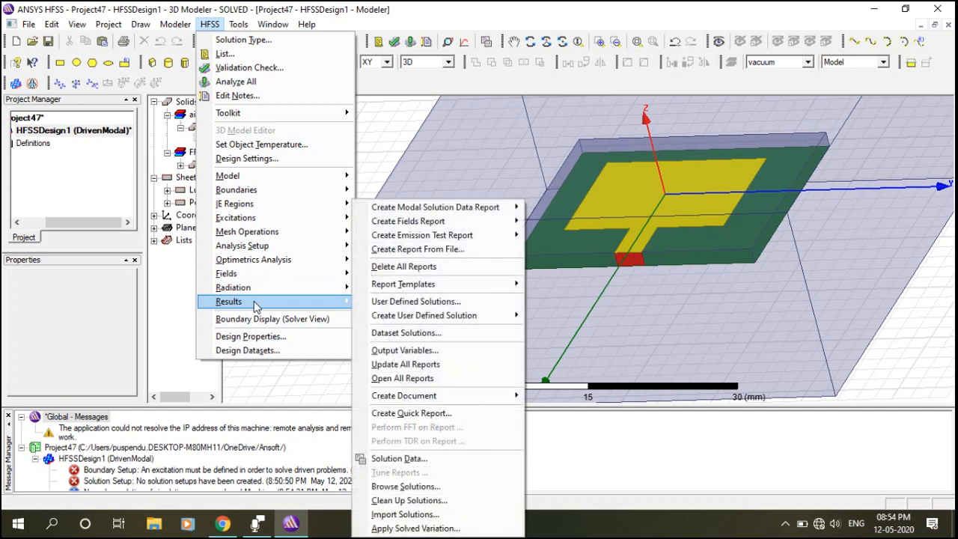
mouse_move(463, 215)
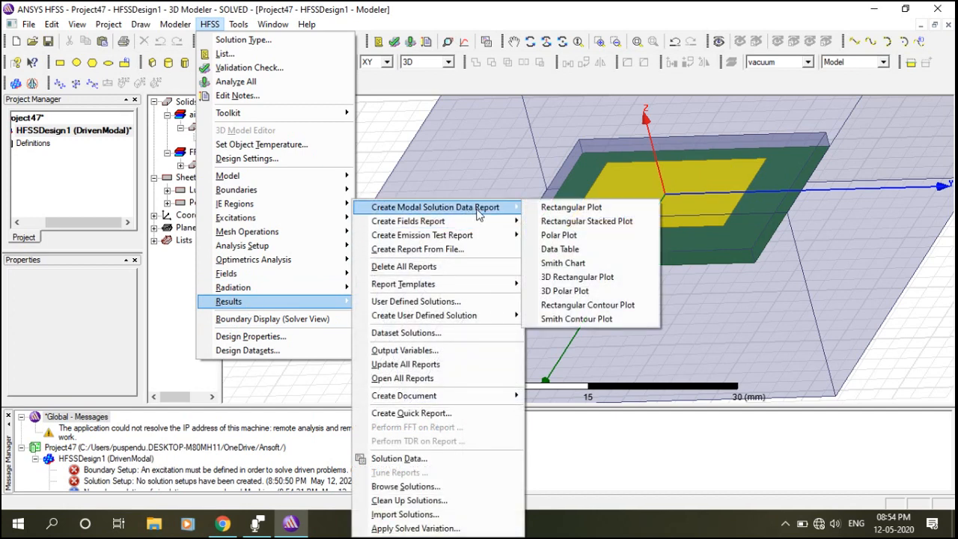
left_click(547, 211)
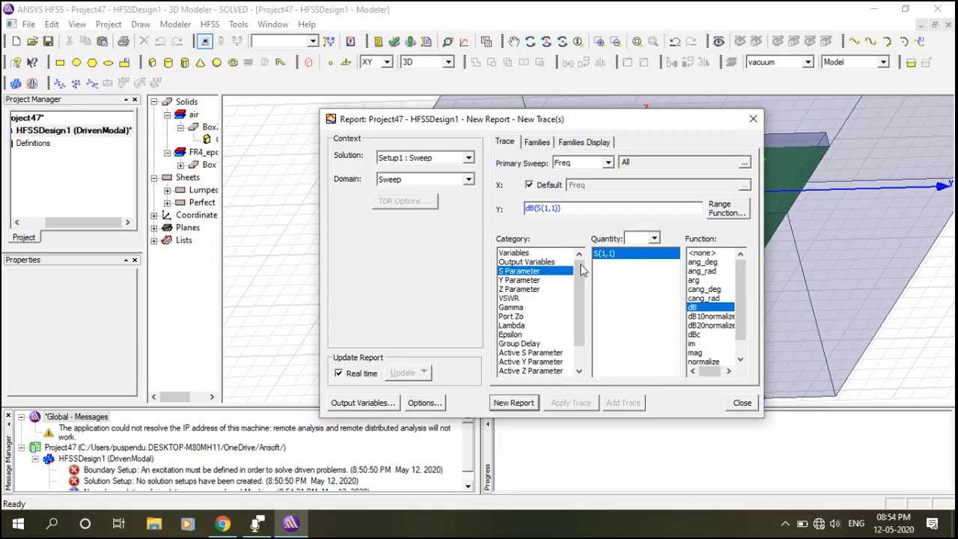
left_click(532, 402)
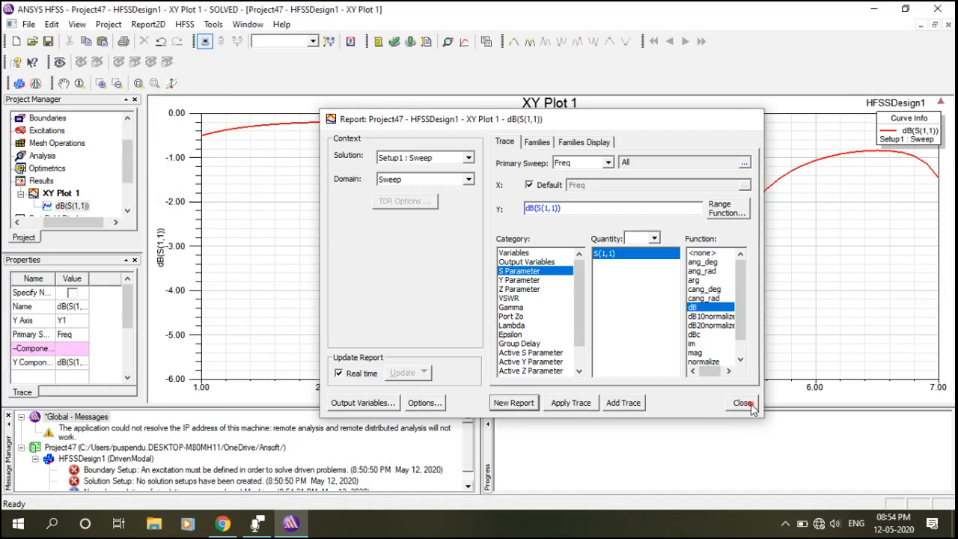
left_click(743, 403)
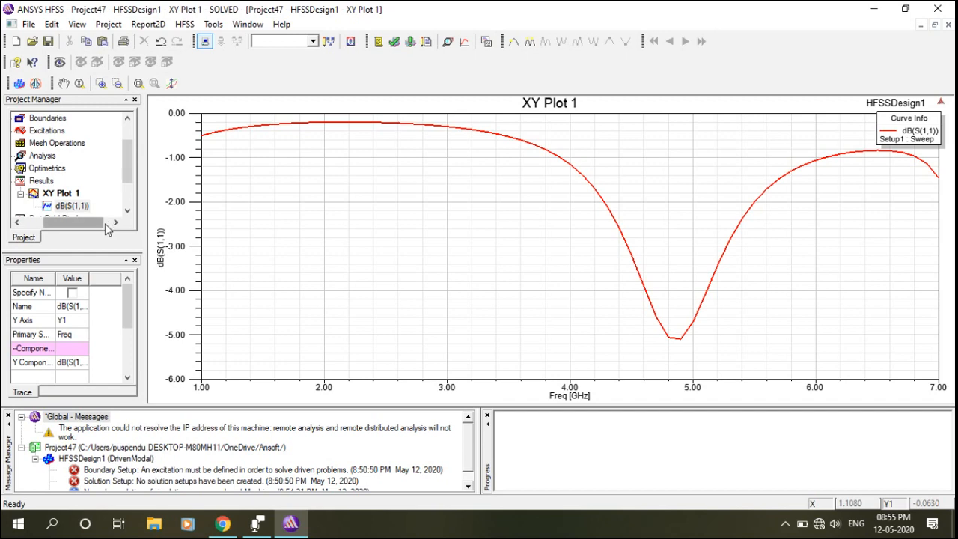
Return to the 3D model and examine the patch, its feed line junction and the port up close
left_click_drag(98, 224, 69, 231)
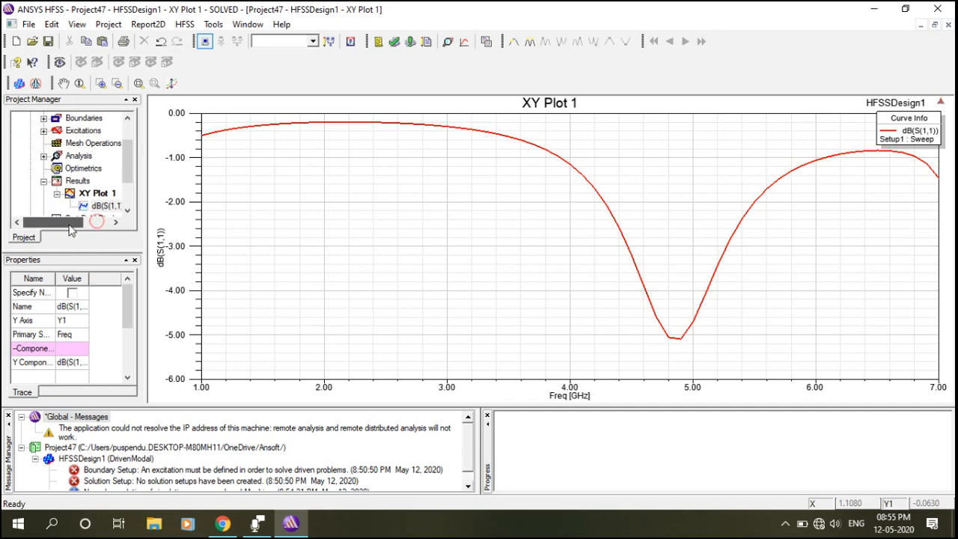
scroll(127, 147, "up", 1)
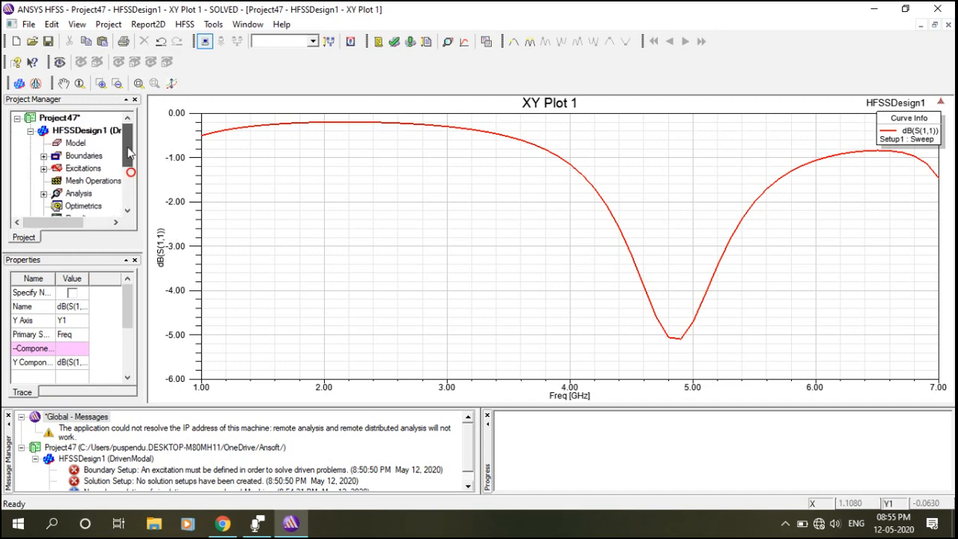
double_click(62, 143)
scroll(509, 262, "up", 3)
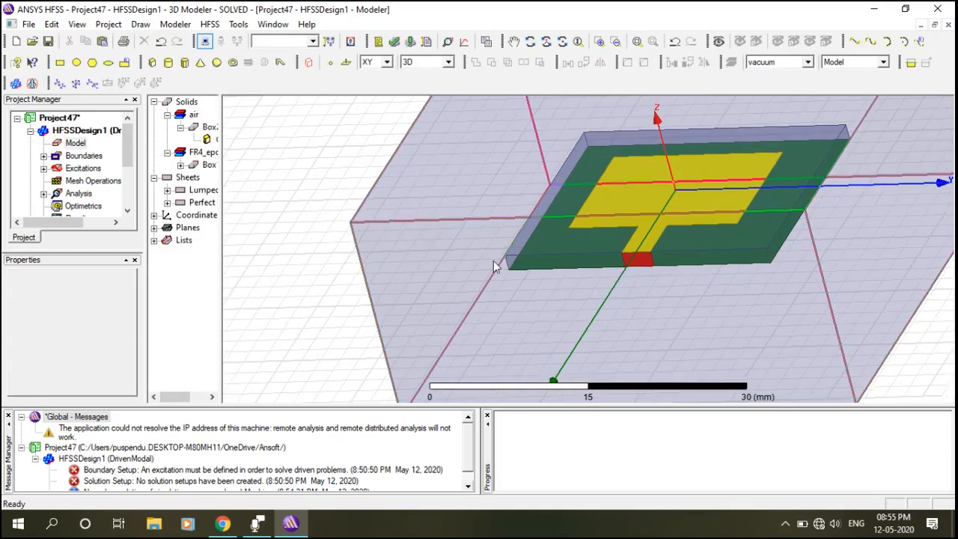
scroll(676, 209, "up", 4)
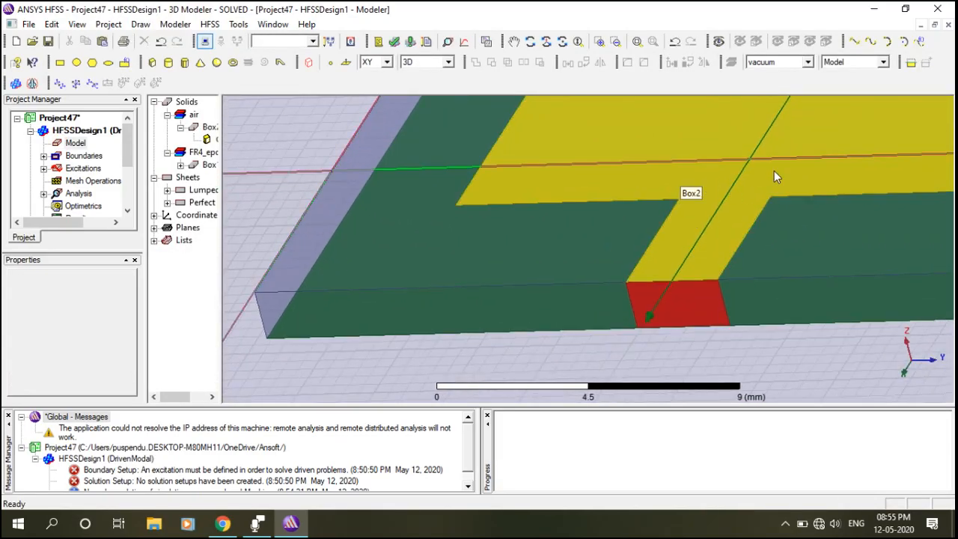
scroll(712, 214, "up", 3)
scroll(713, 266, "down", 3)
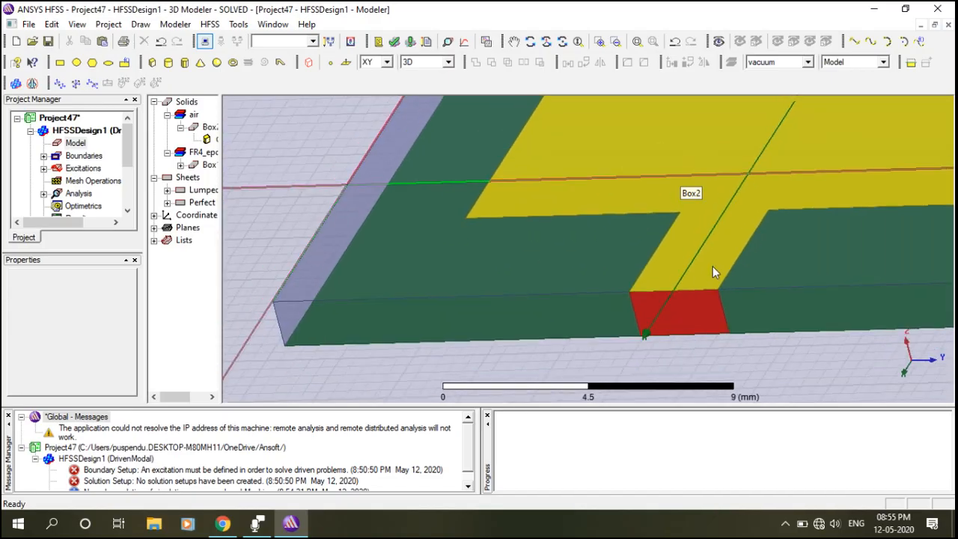
scroll(712, 265, "down", 5)
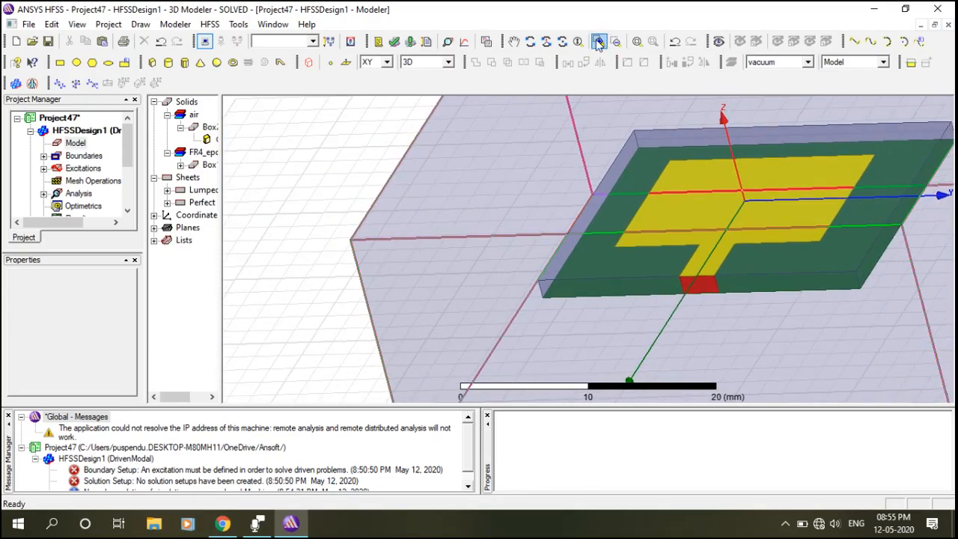
left_click(530, 41)
left_click_drag(733, 178, 589, 117)
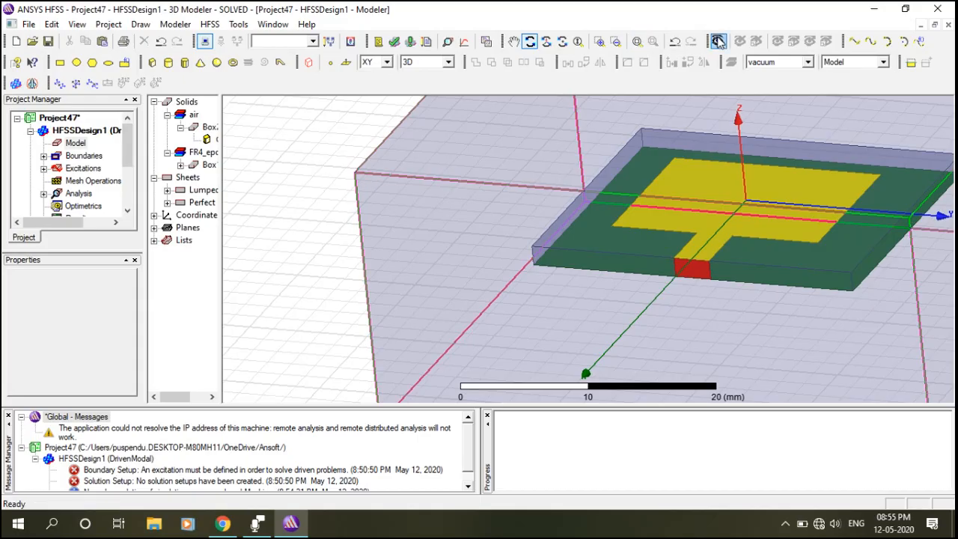
left_click(513, 42)
left_click_drag(621, 179, 603, 202)
scroll(654, 312, "up", 3)
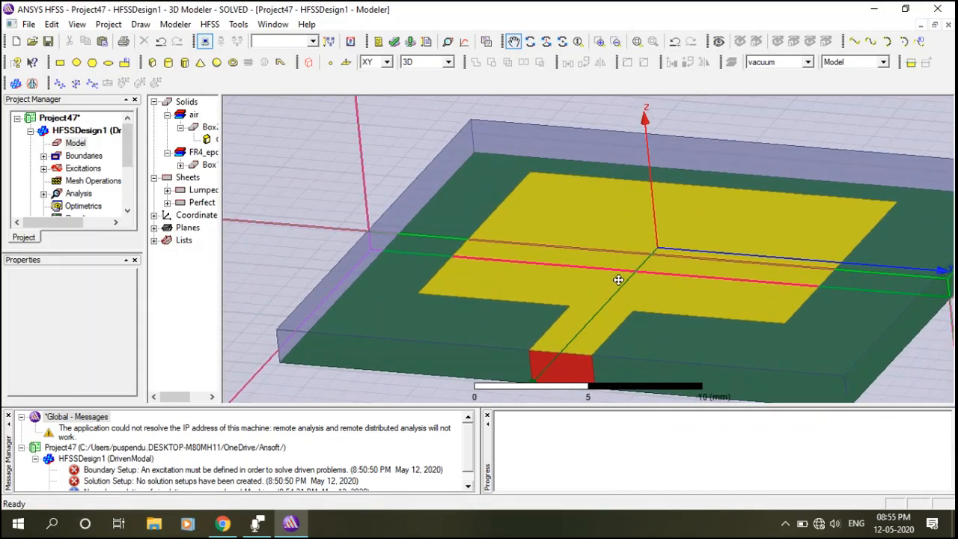
left_click_drag(618, 280, 625, 286)
key("Escape")
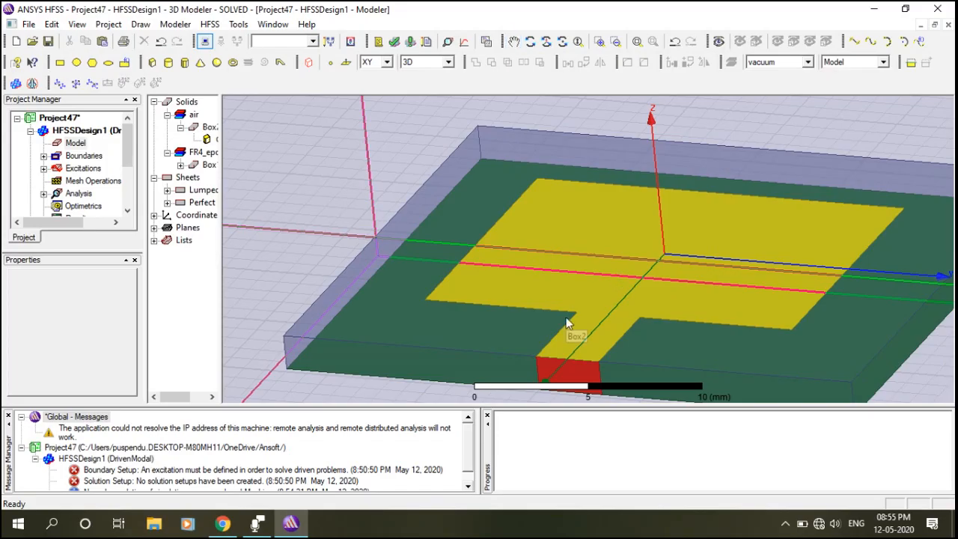
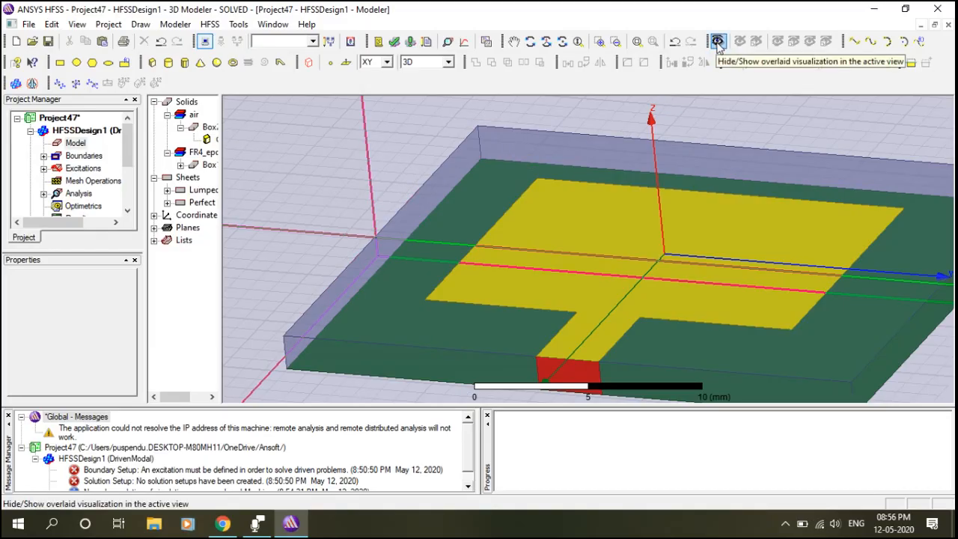
Hide the air box Box2 in the active view
left_click(717, 44)
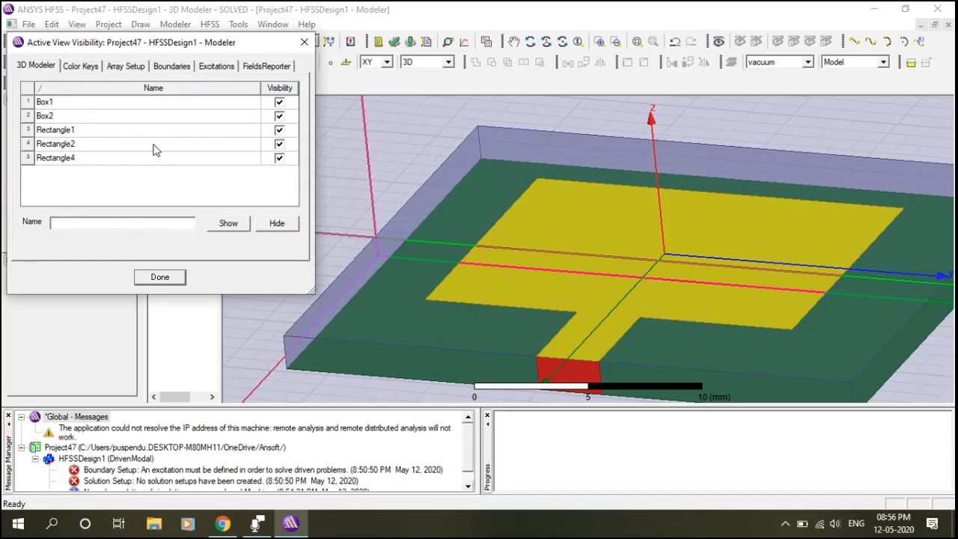
left_click(280, 118)
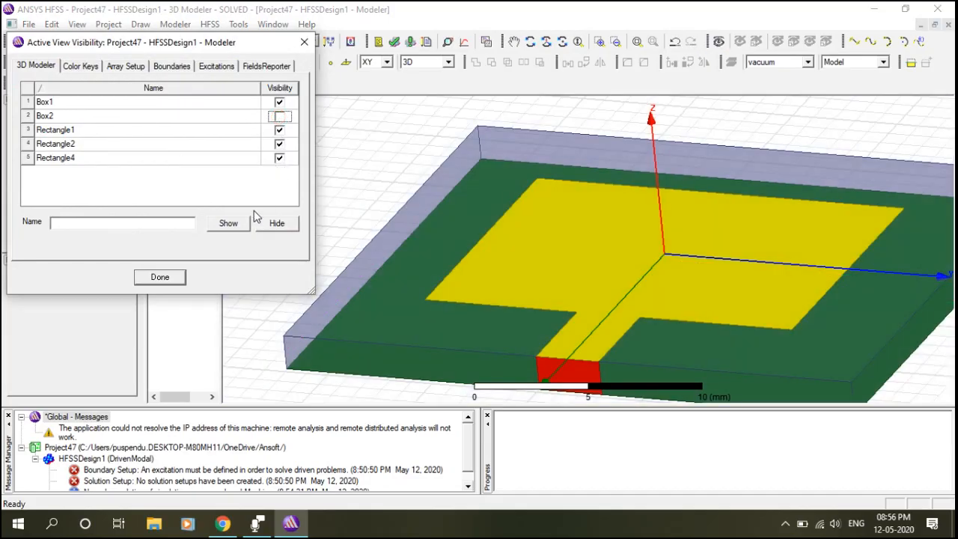
left_click(149, 281)
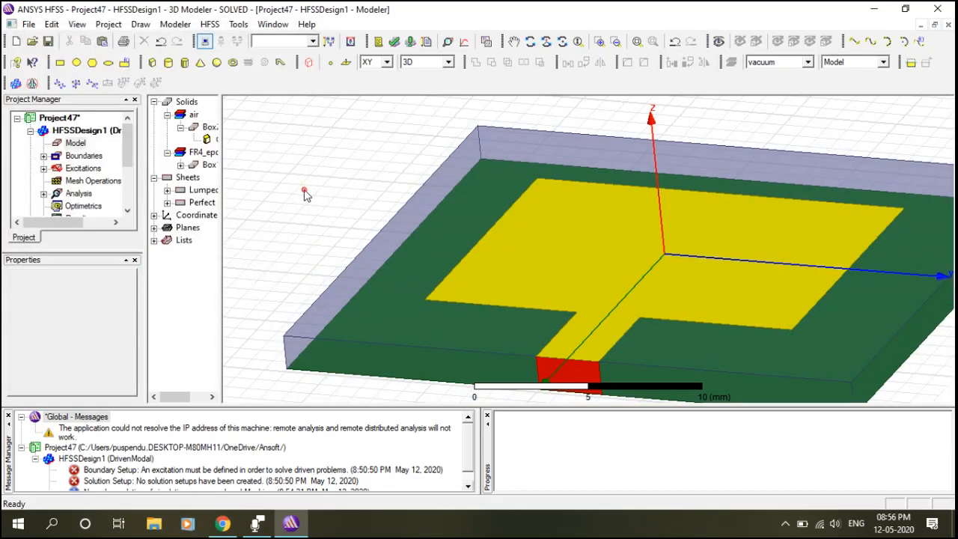
left_click(306, 190)
scroll(696, 255, "down", 2)
scroll(860, 314, "down", 2)
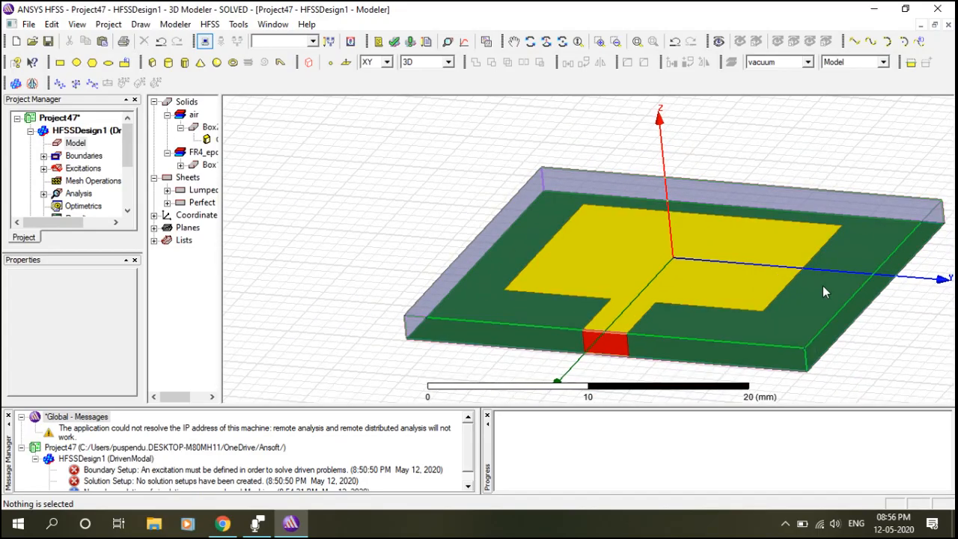
scroll(677, 240, "up", 2)
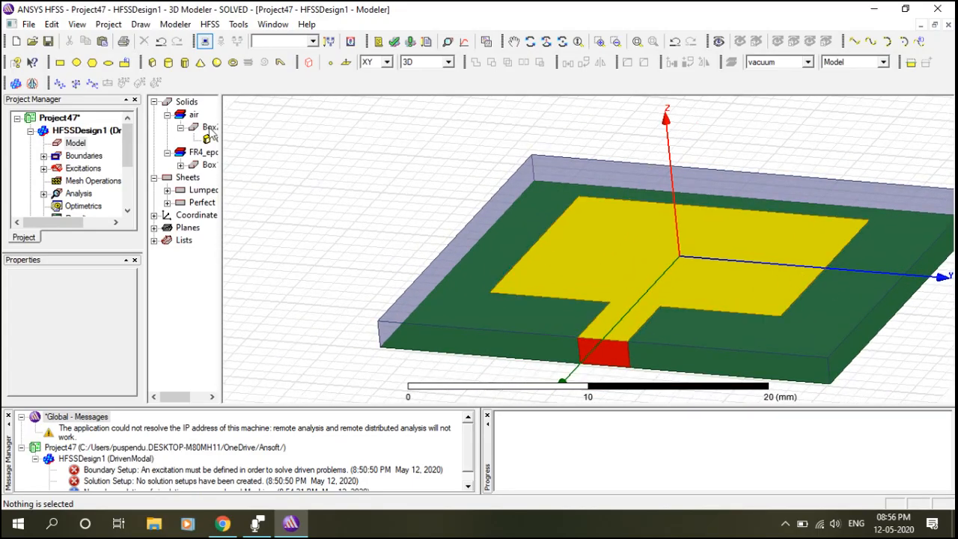
left_click(59, 62)
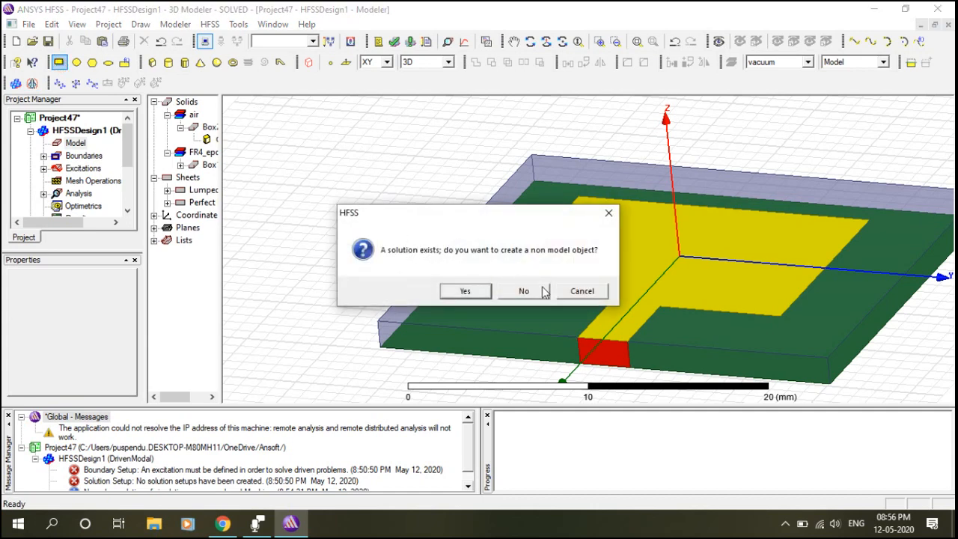
left_click(582, 291)
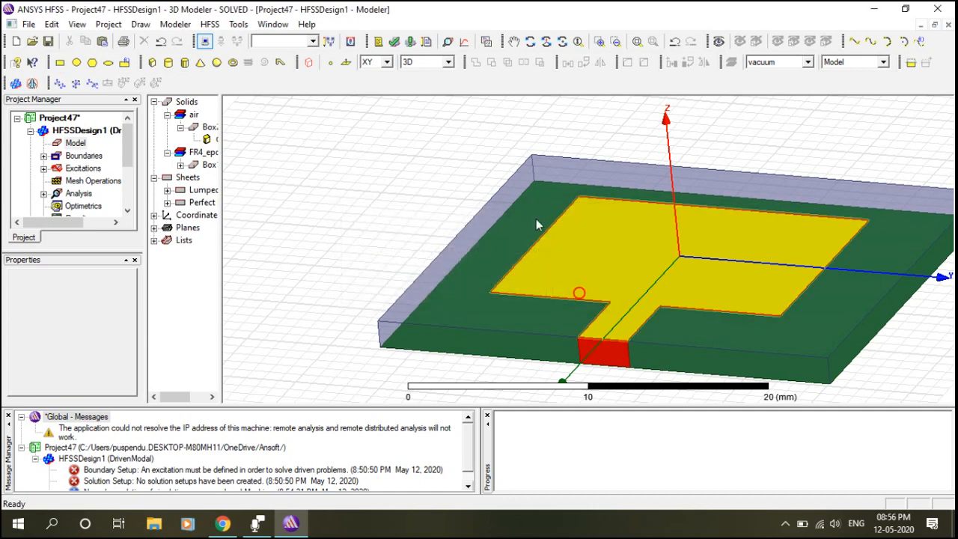
Clean up the existing results by deleting all solutions for all variations
left_click(210, 24)
mouse_move(262, 304)
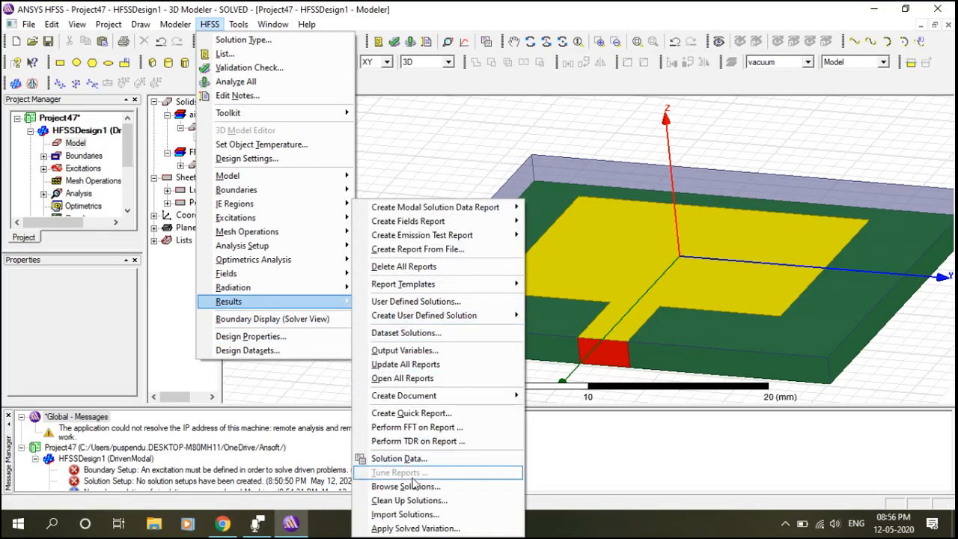
left_click(422, 502)
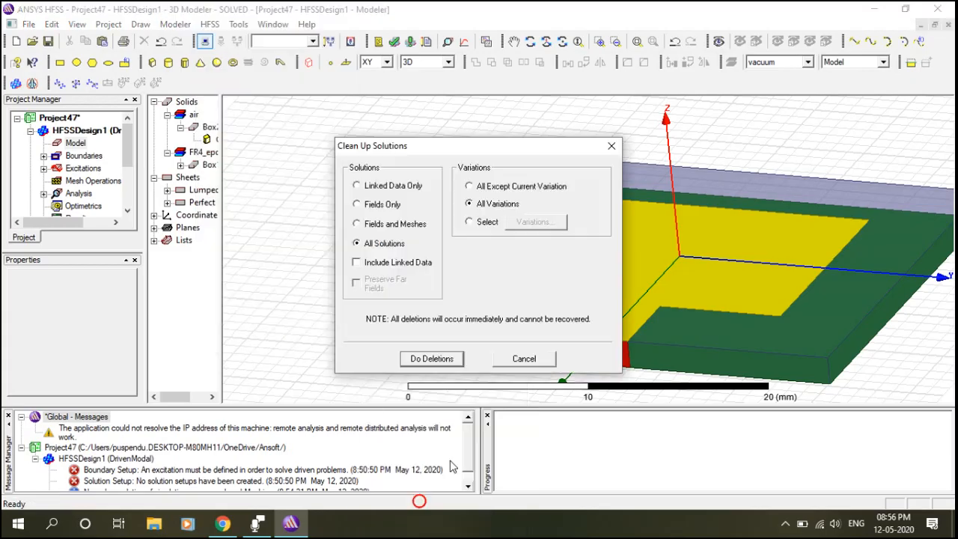
left_click(453, 360)
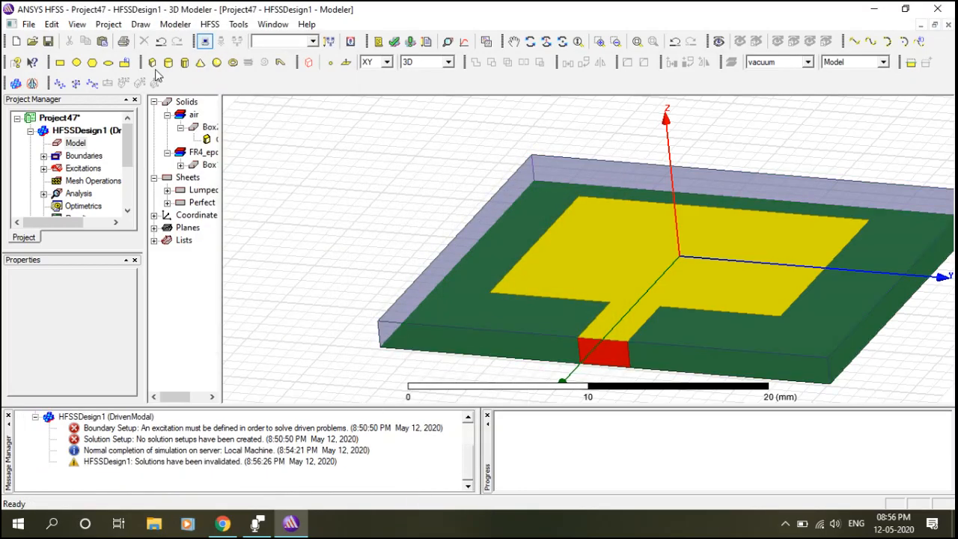
Draw a rectangle about 5 mm by 2 mm on the XY plane in the empty area beside the substrate
left_click(60, 63)
left_click(317, 149)
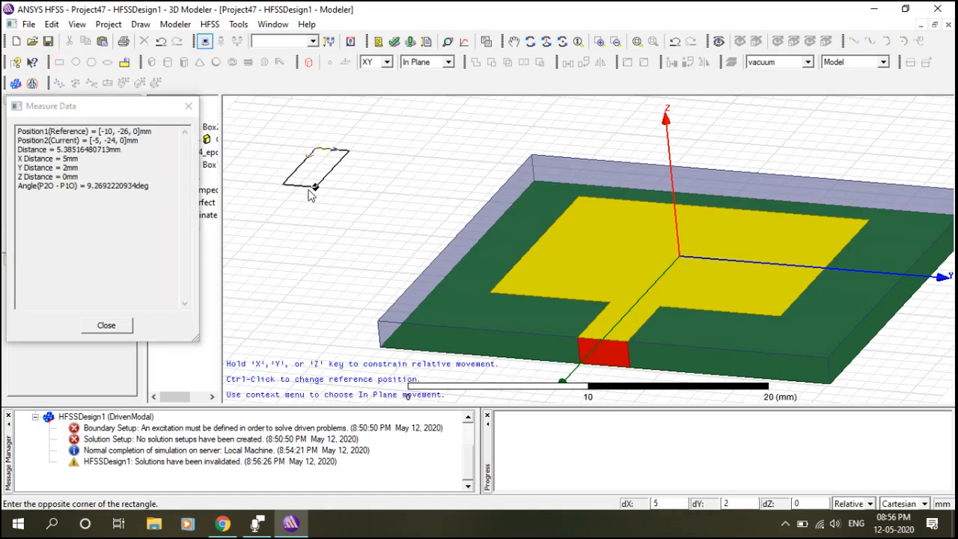
left_click(309, 191)
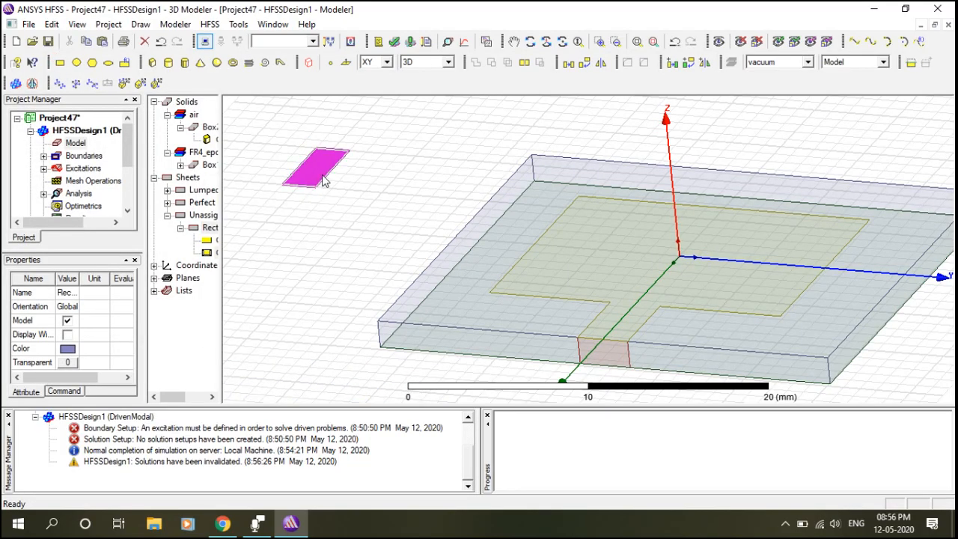
Set the new rectangle's position to l/2+3*h, -wf/2, 0mm in its creation properties
left_click(209, 228)
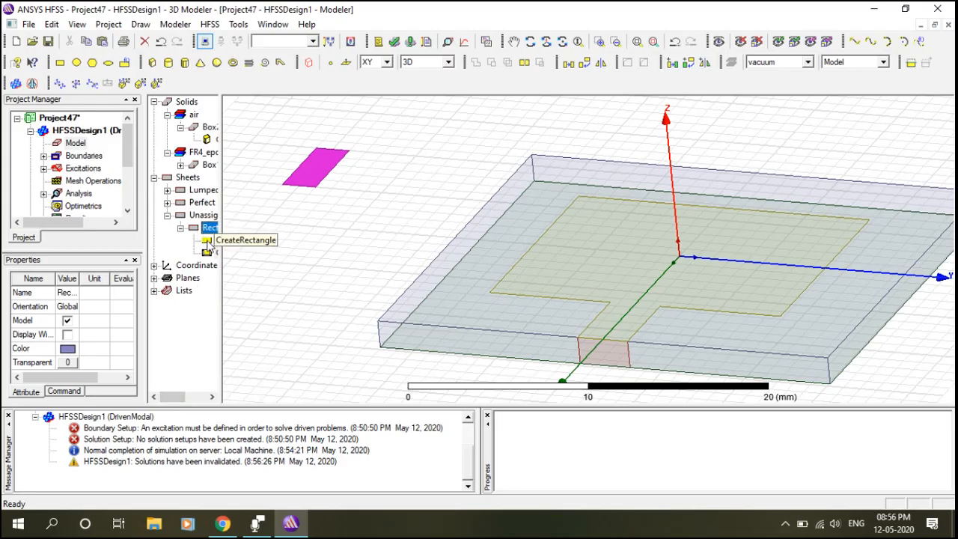
double_click(208, 241)
left_click_drag(487, 163, 445, 377)
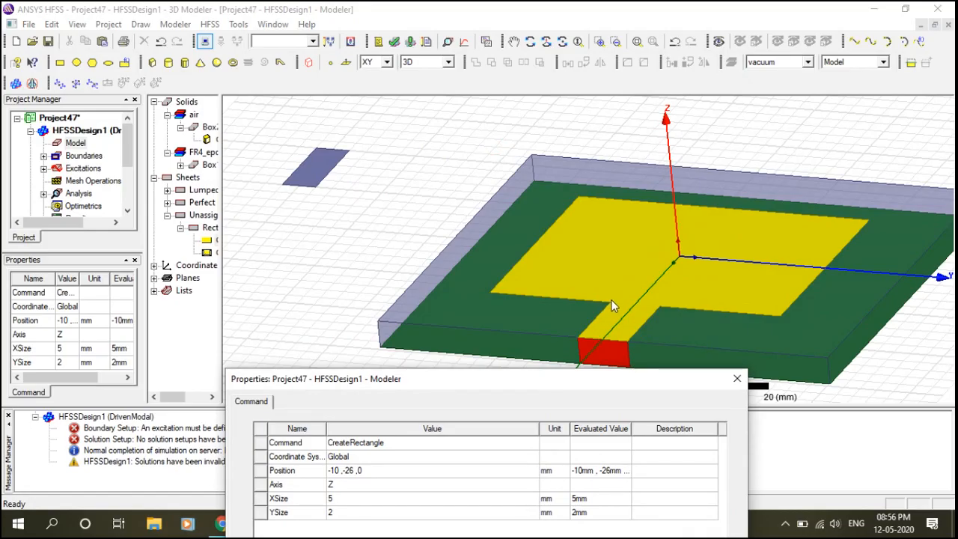
left_click_drag(567, 380, 569, 344)
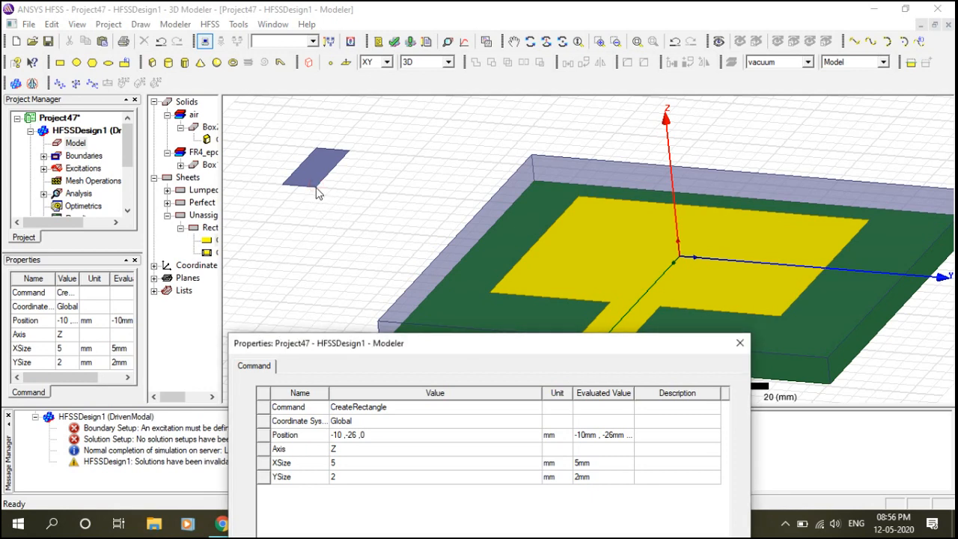
left_click_drag(452, 350, 444, 181)
left_click(334, 271)
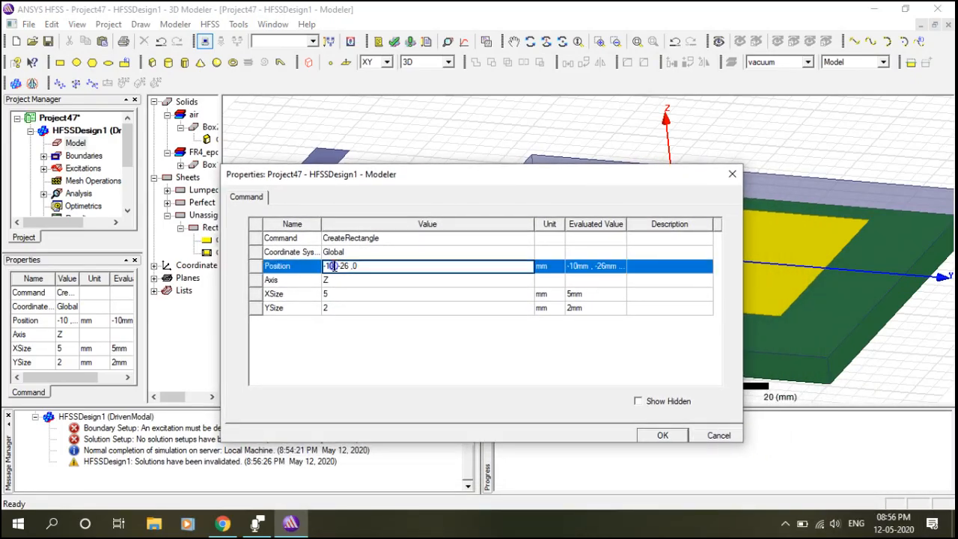
key("BackSpace")
key("BackSpace")
key("BackSpace")
type("l/2+3*h ,-")
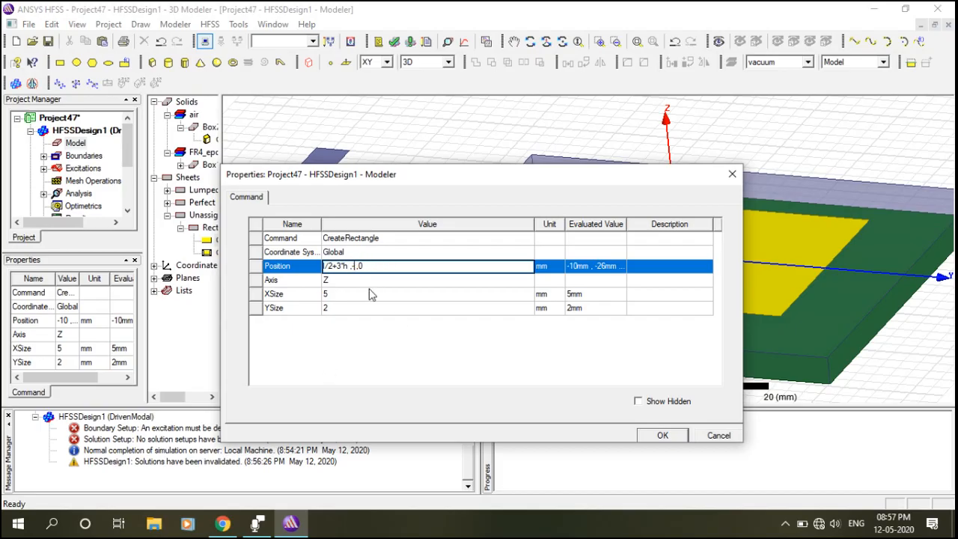
type("f")
type("mm")
Set the rectangle's XSize to -p, defining the new length variable p as 4.8 mm
left_click(342, 295)
left_click(341, 294)
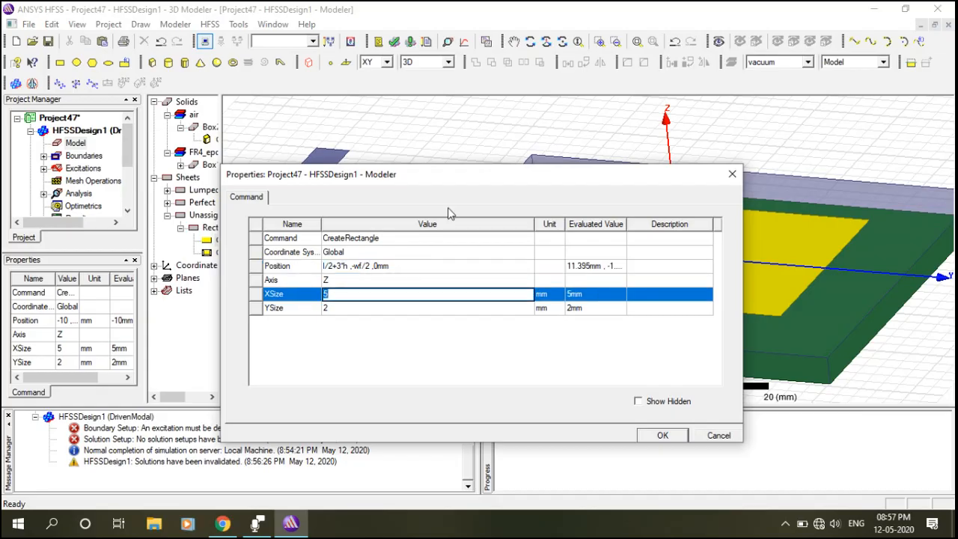
left_click_drag(477, 185, 520, 409)
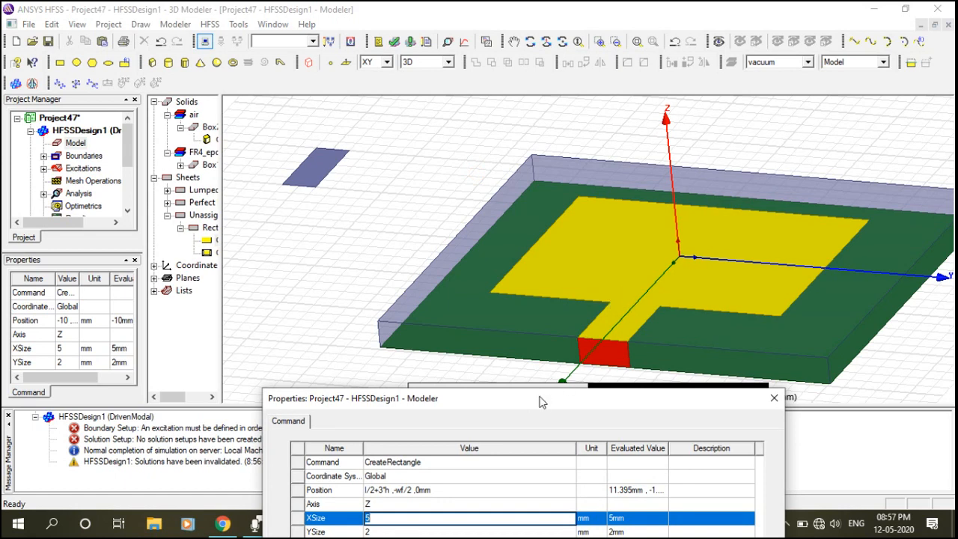
left_click_drag(540, 405, 533, 154)
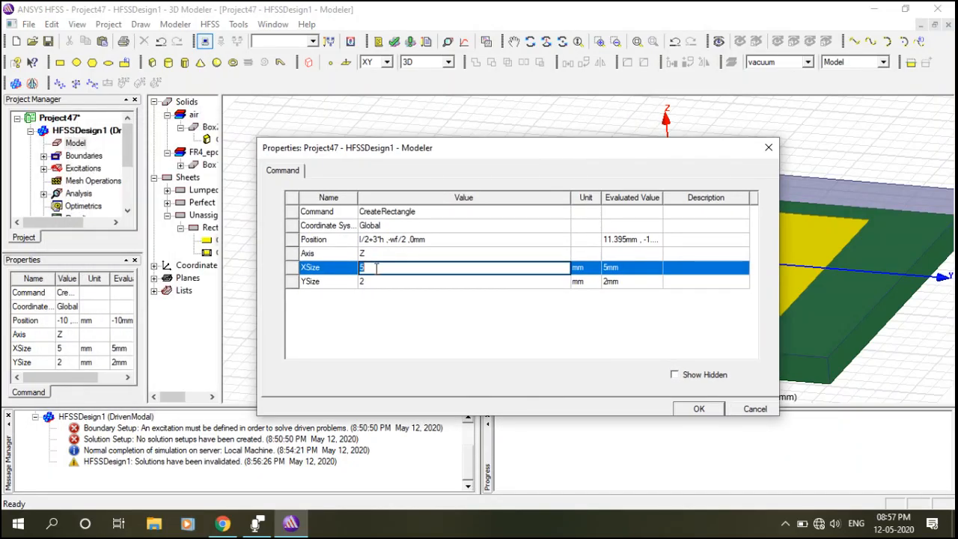
left_click_drag(473, 159, 434, 391)
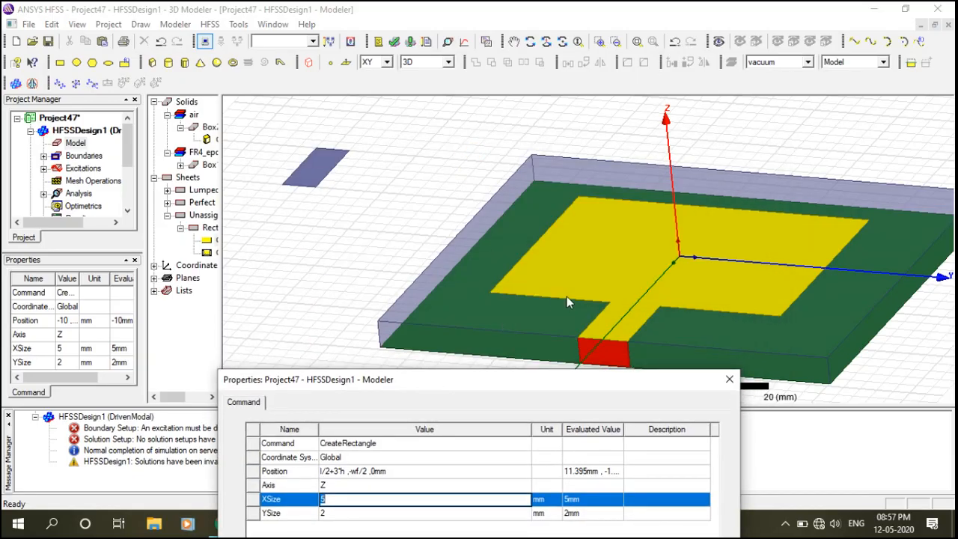
left_click_drag(490, 381, 493, 127)
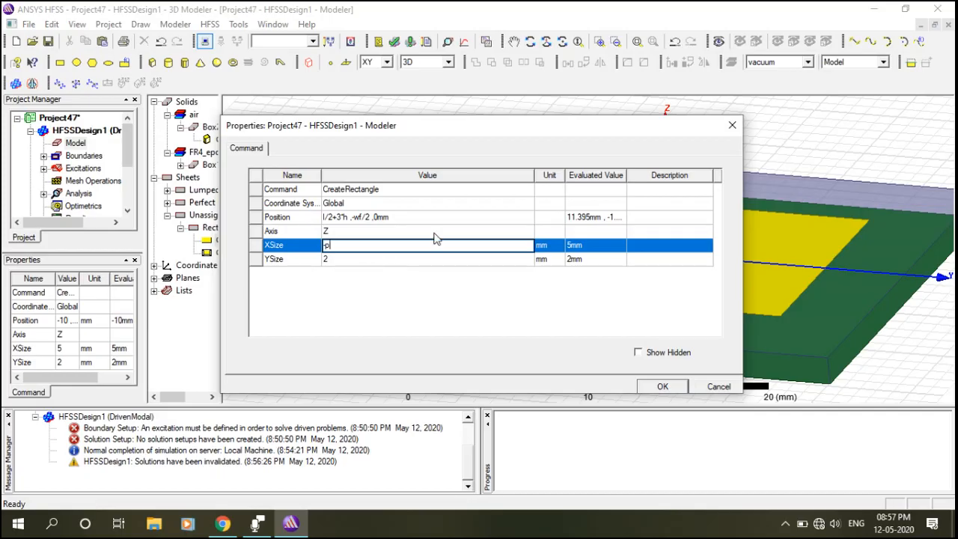
key("Return")
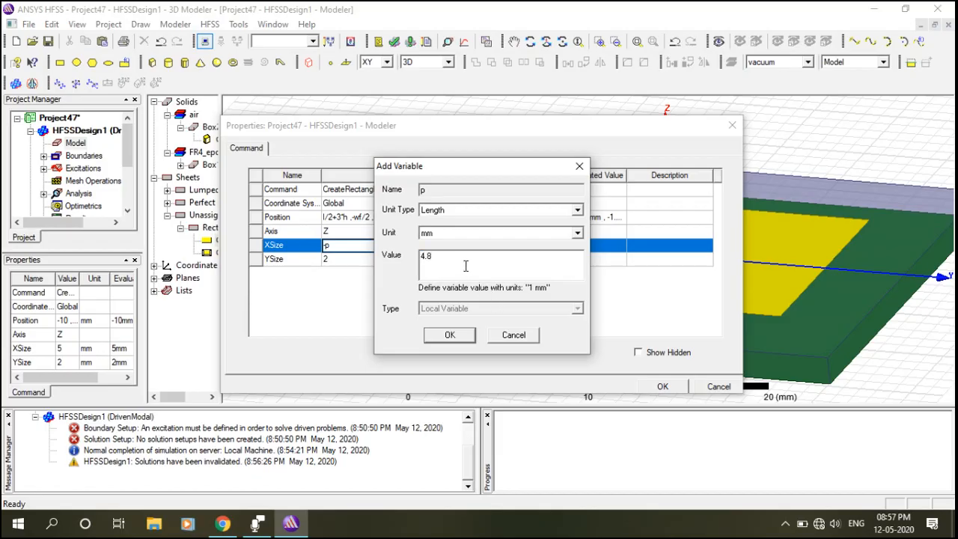
left_click(435, 274)
left_click(449, 336)
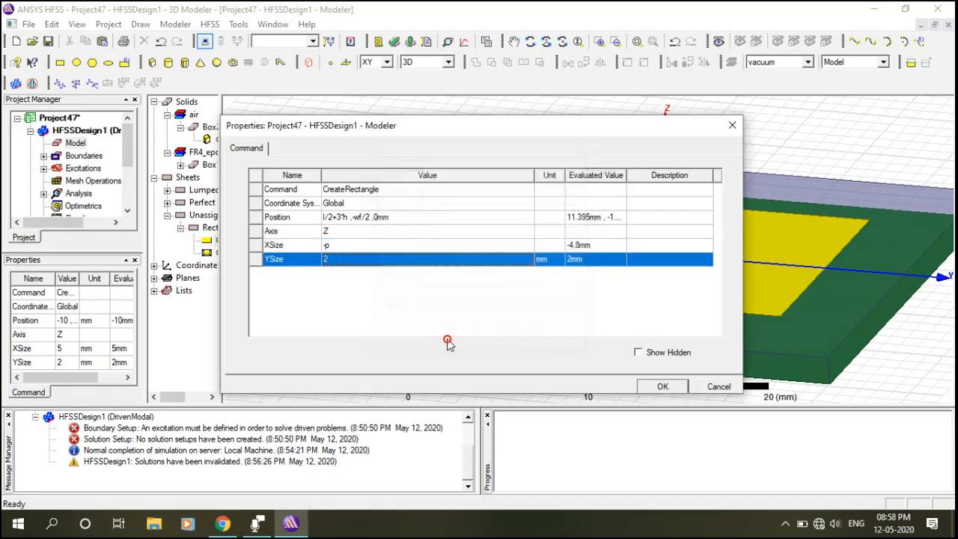
Set the rectangle's YSize to -0.5 mm and apply the creation properties
left_click(387, 266)
type("0.5")
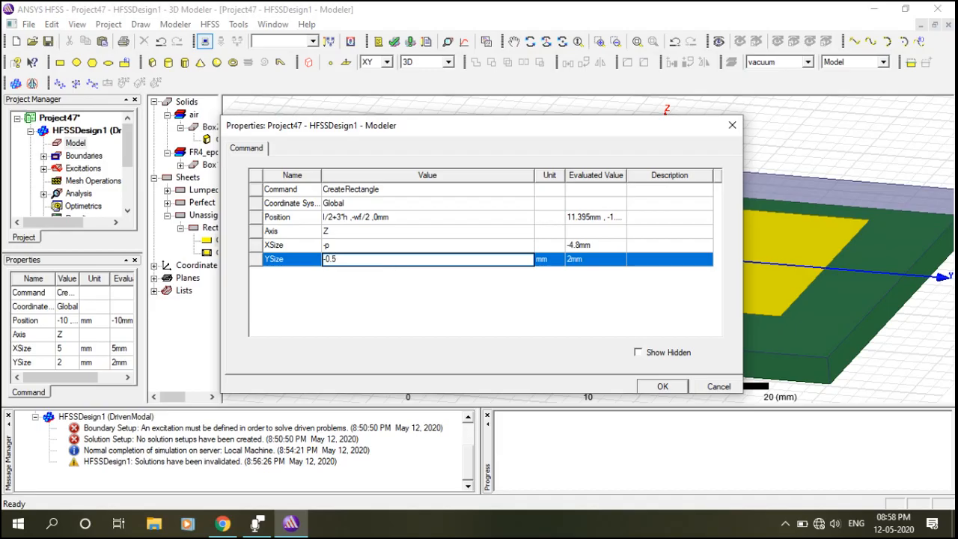
left_click_drag(551, 124, 510, 377)
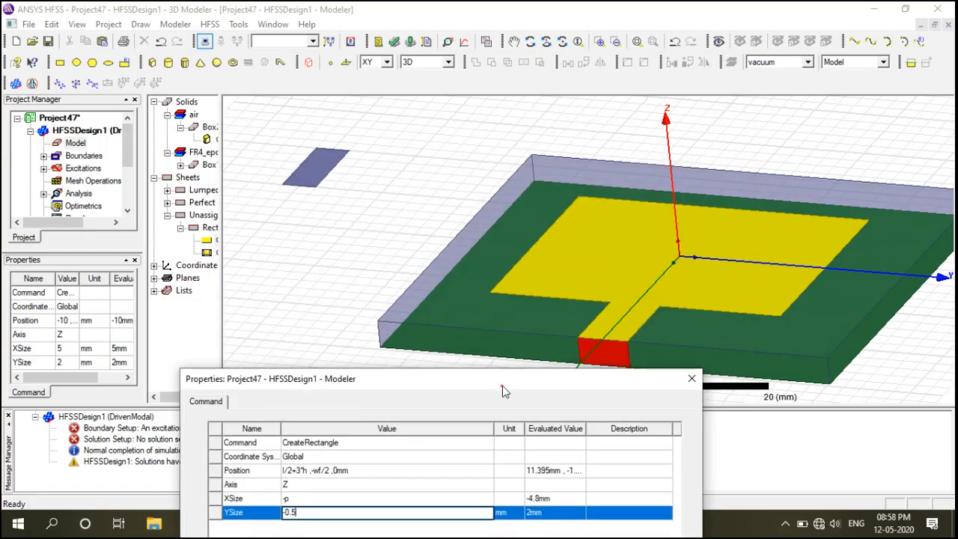
left_click_drag(501, 385, 551, 126)
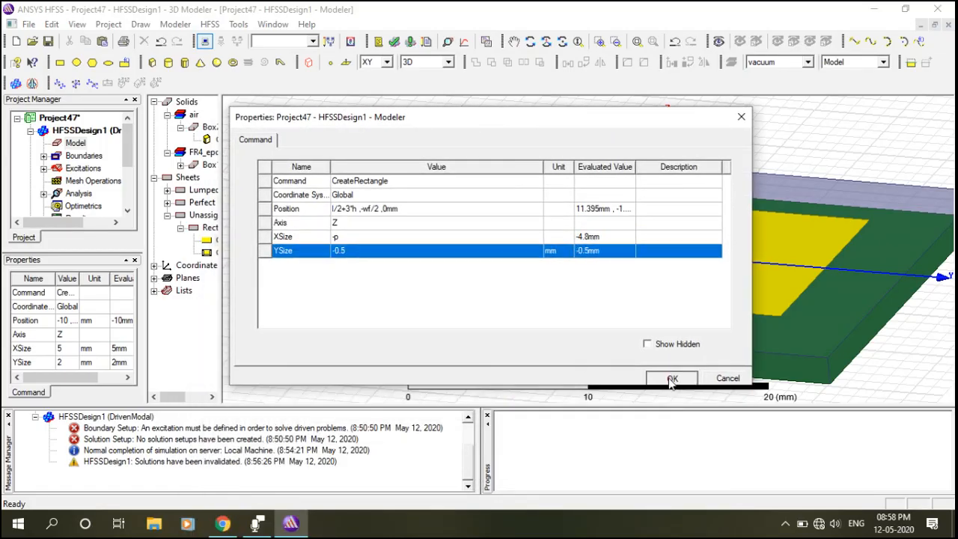
left_click(671, 379)
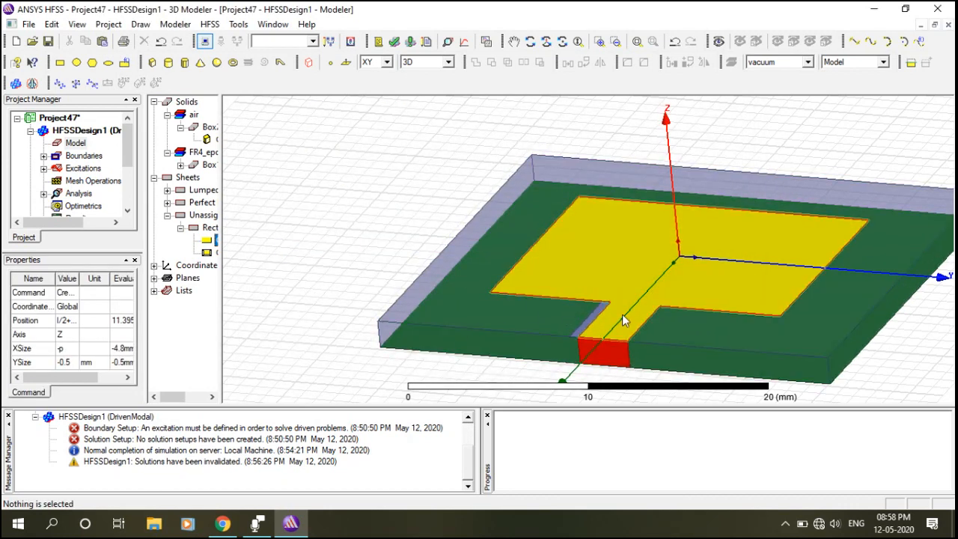
Change the rectangle's position to l/2, -wf/2, 0mm so the slot cuts into the patch beside the feed line
double_click(209, 241)
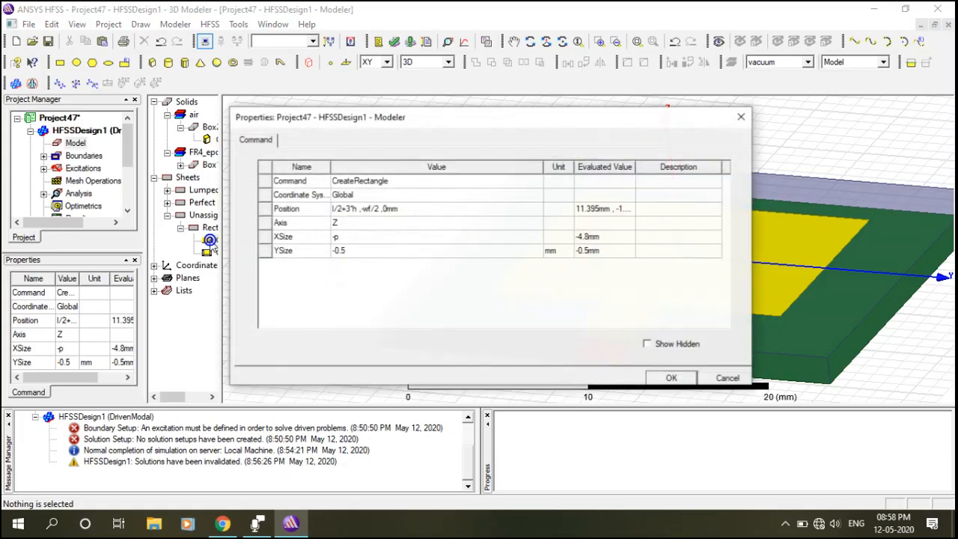
left_click(358, 215)
left_click(358, 215)
key("BackSpace")
key("BackSpace")
key("BackSpace")
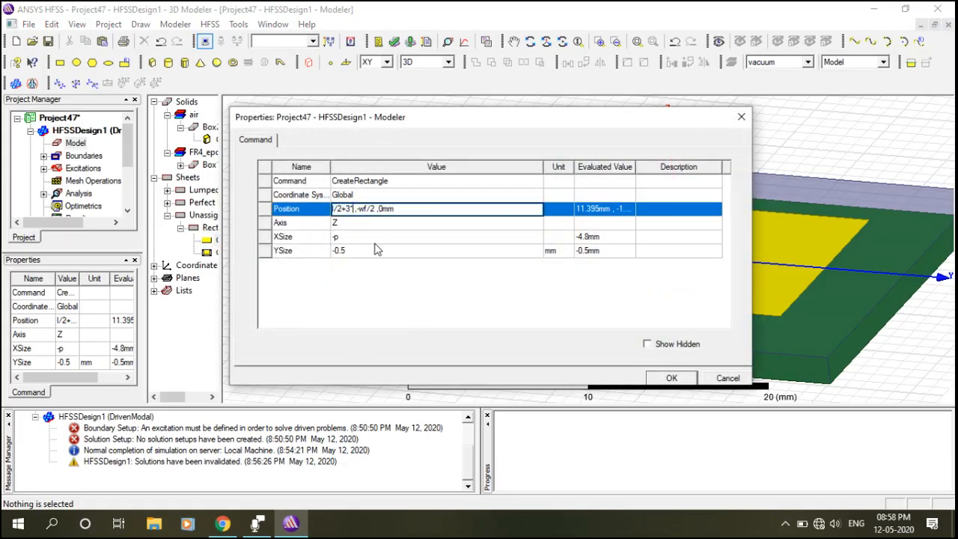
key("BackSpace")
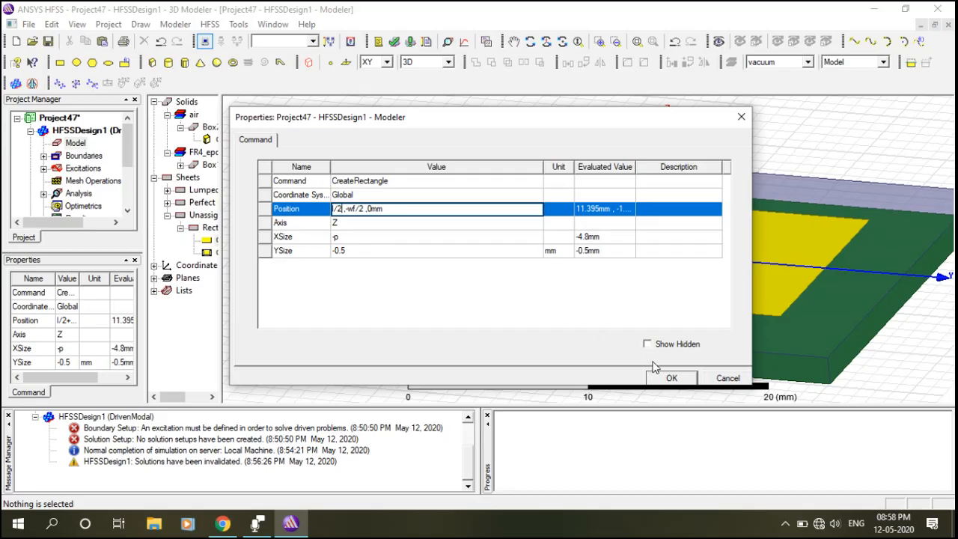
left_click(669, 380)
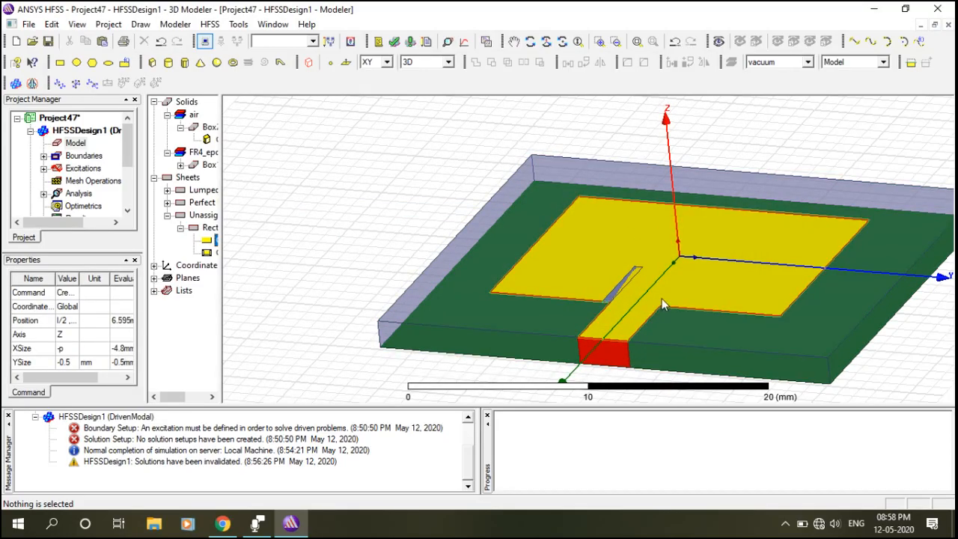
Duplicate the slot rectangle along a line 3 mm in Y, across to the other side of the feed line, with a total number of 2
left_click(632, 274)
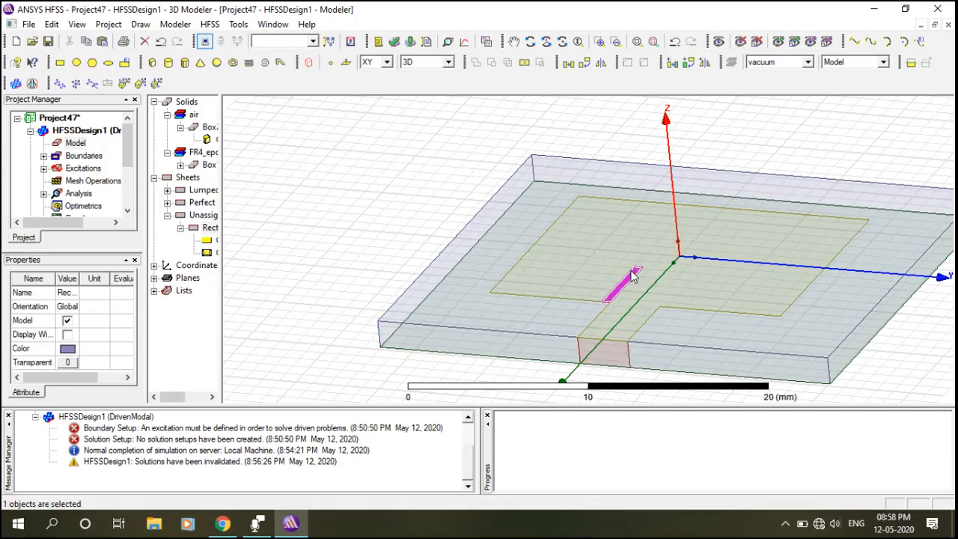
right_click(632, 274)
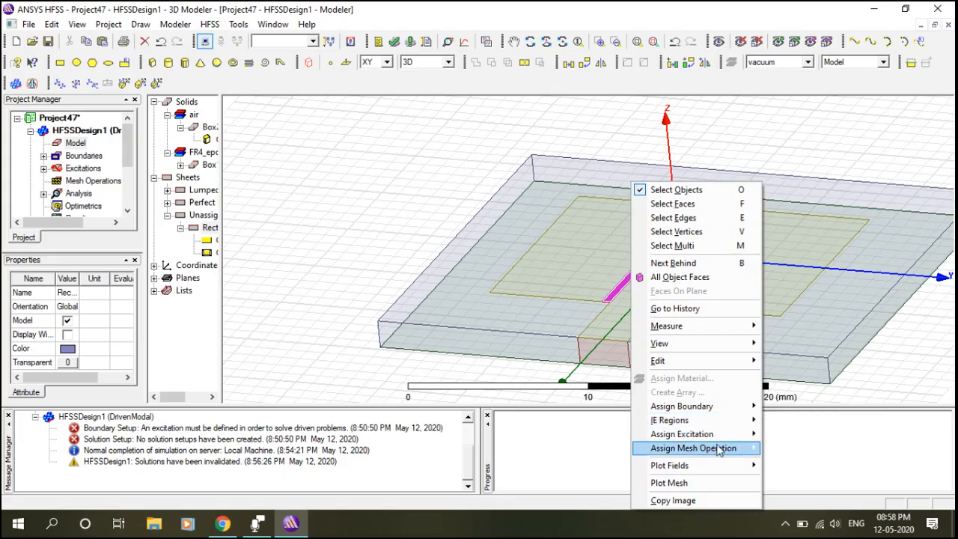
mouse_move(680, 367)
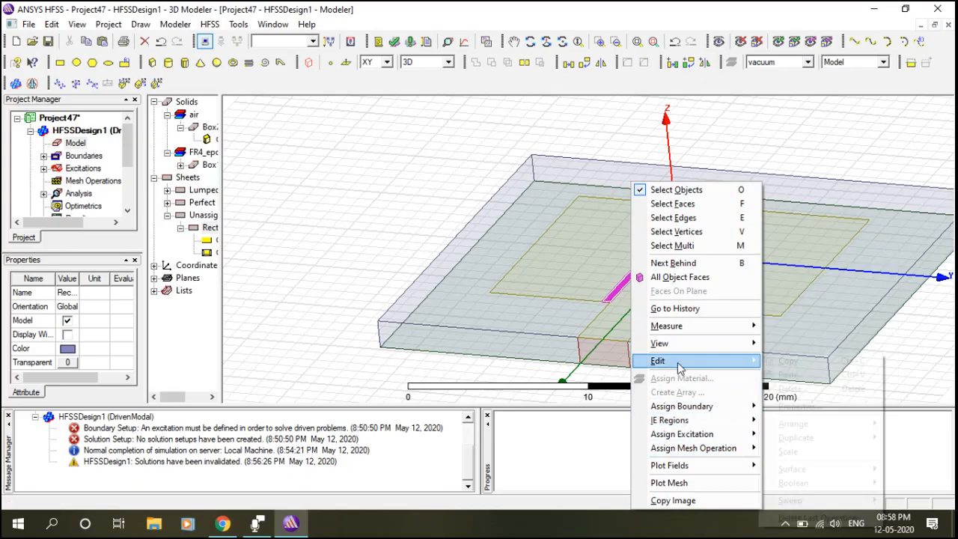
mouse_move(807, 443)
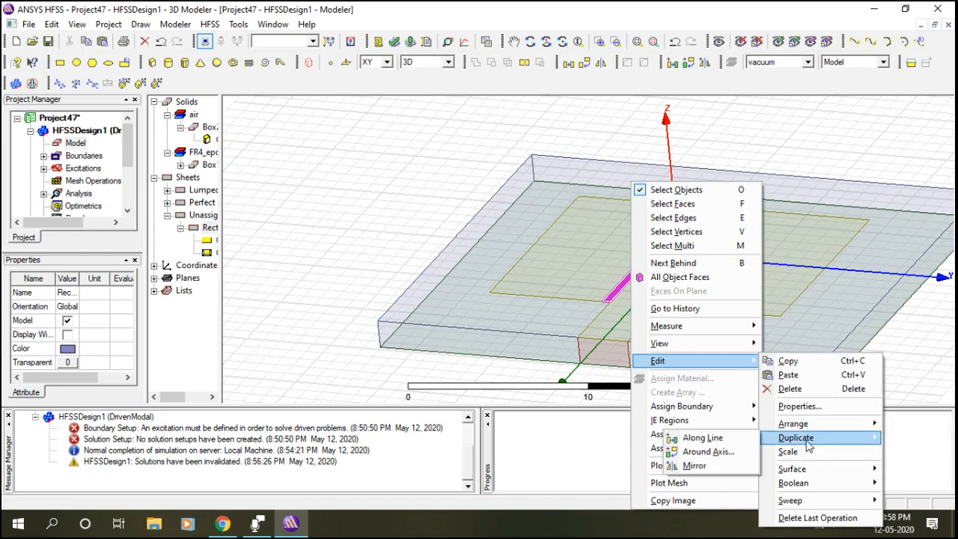
left_click(702, 437)
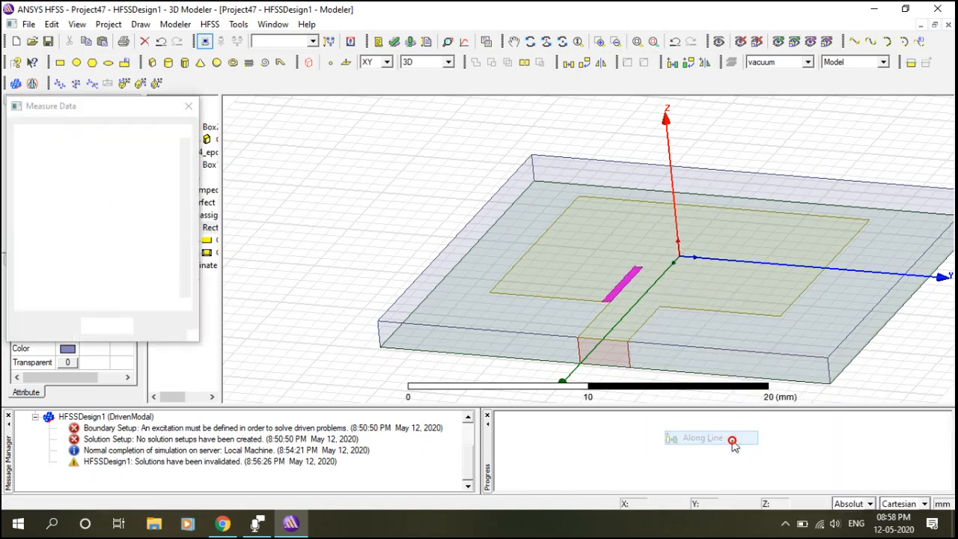
left_click(611, 304)
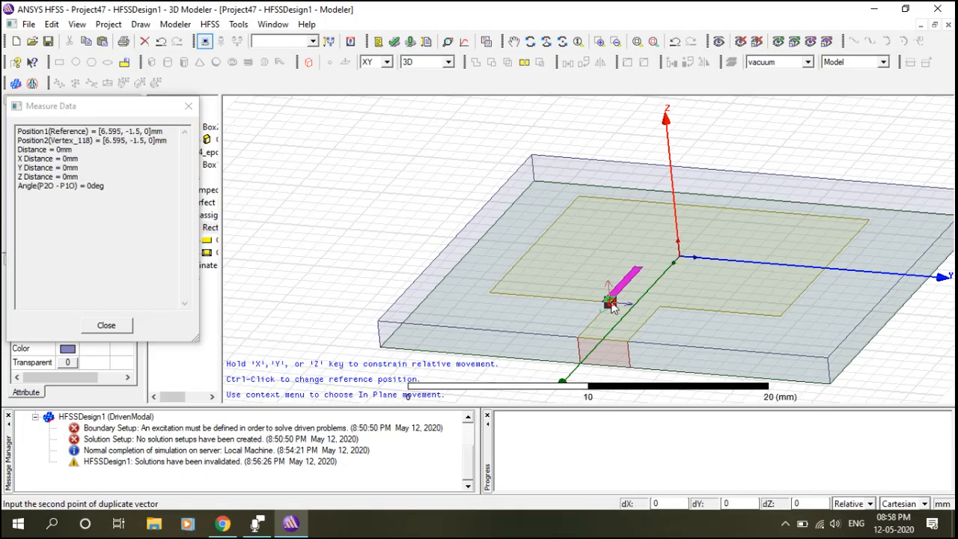
left_click(662, 311)
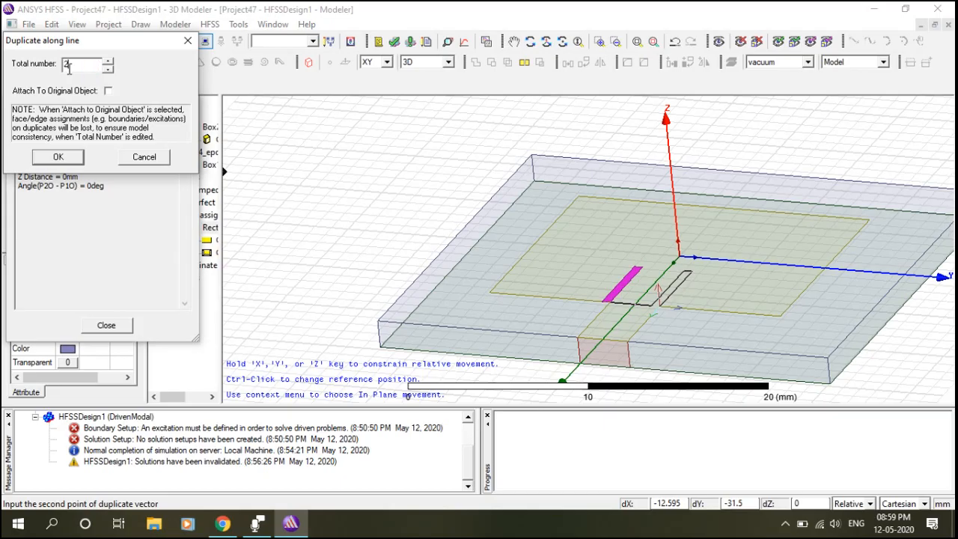
left_click(75, 156)
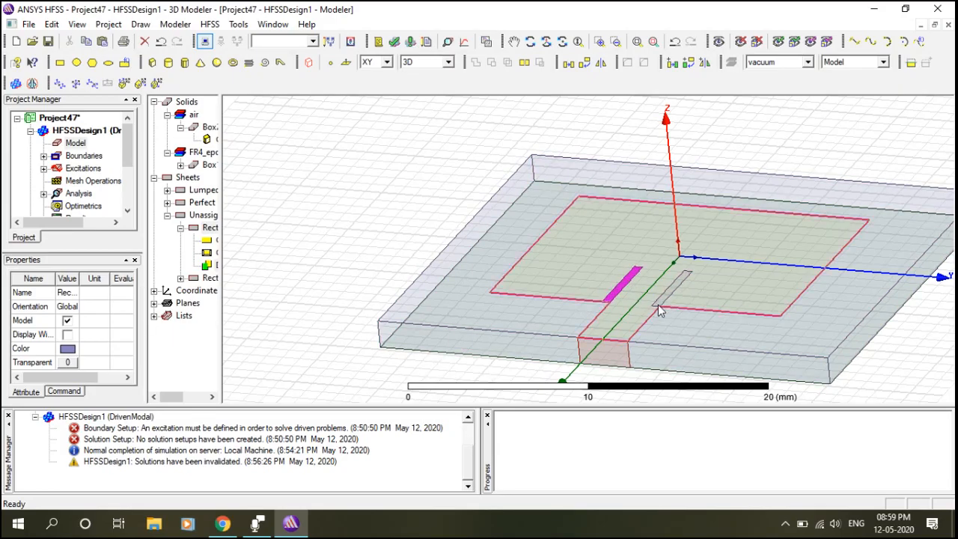
Redefine the Y component of the slot's duplication vector with the feed width variable so the copy lies just outside the feed line's edge
left_click(170, 397)
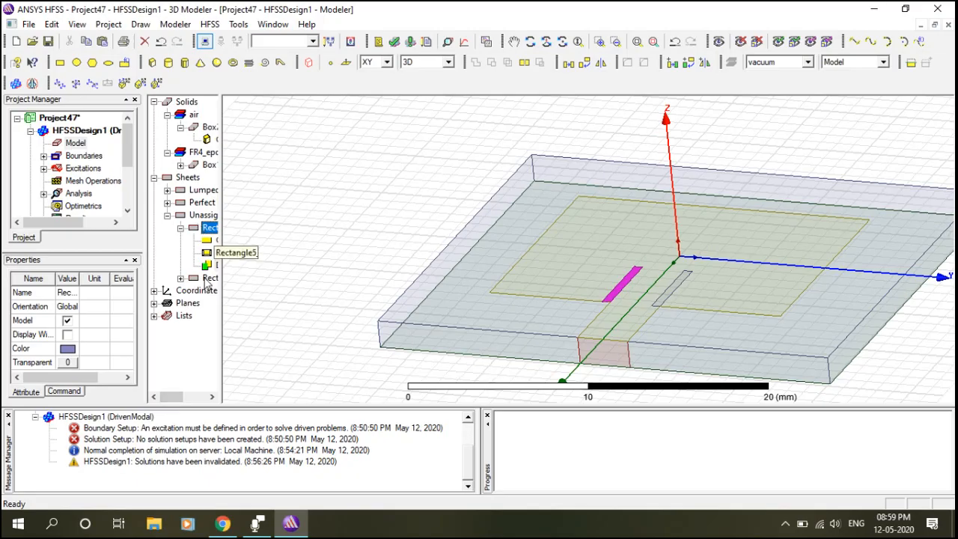
left_click_drag(172, 398, 186, 384)
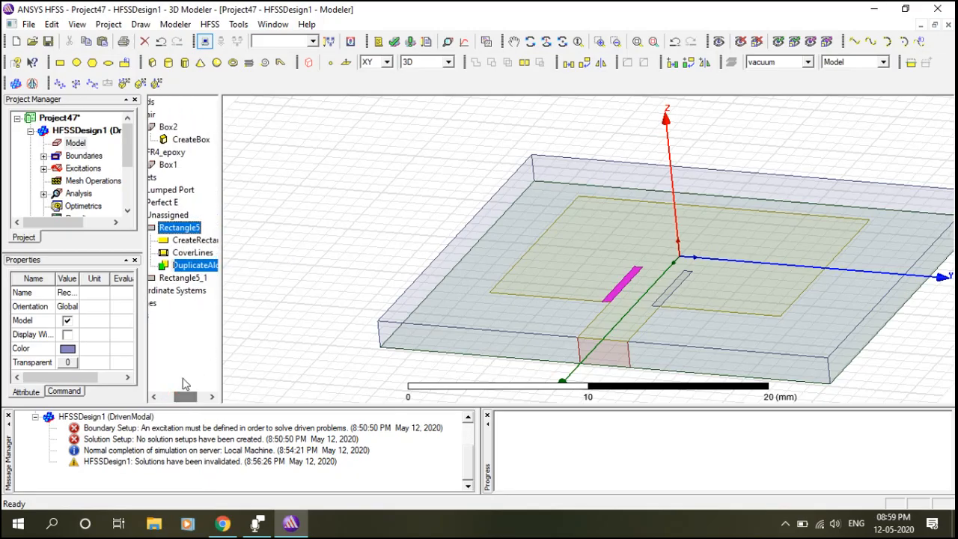
double_click(167, 267)
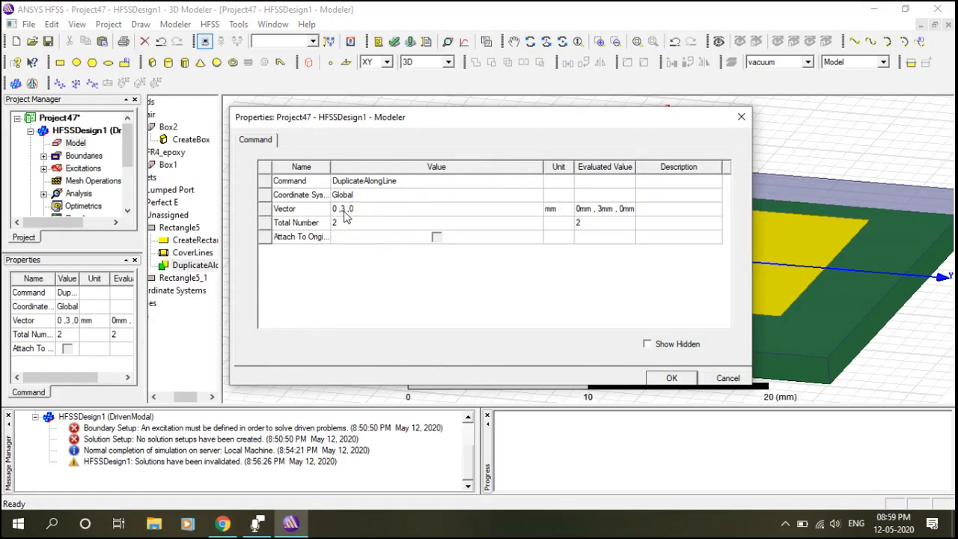
left_click_drag(502, 117, 516, 348)
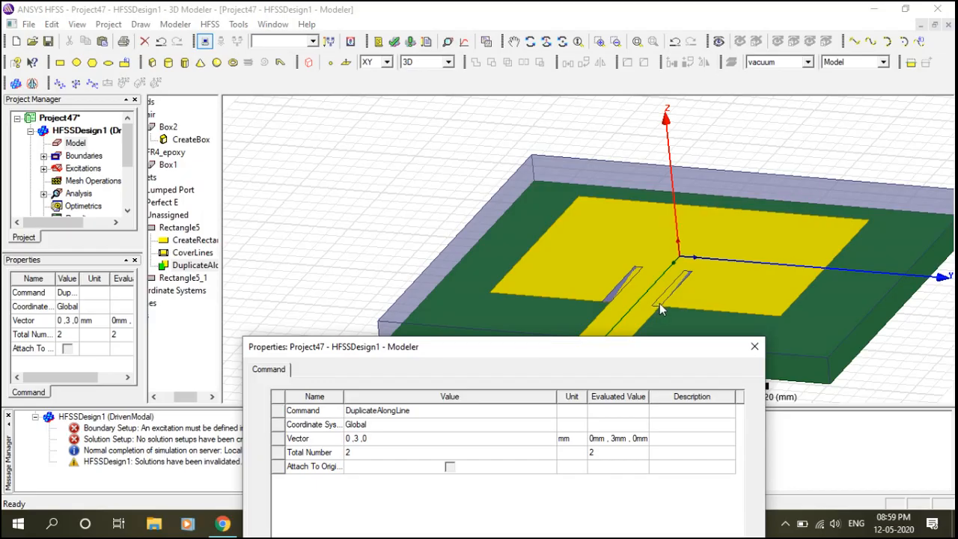
left_click_drag(608, 353, 550, 174)
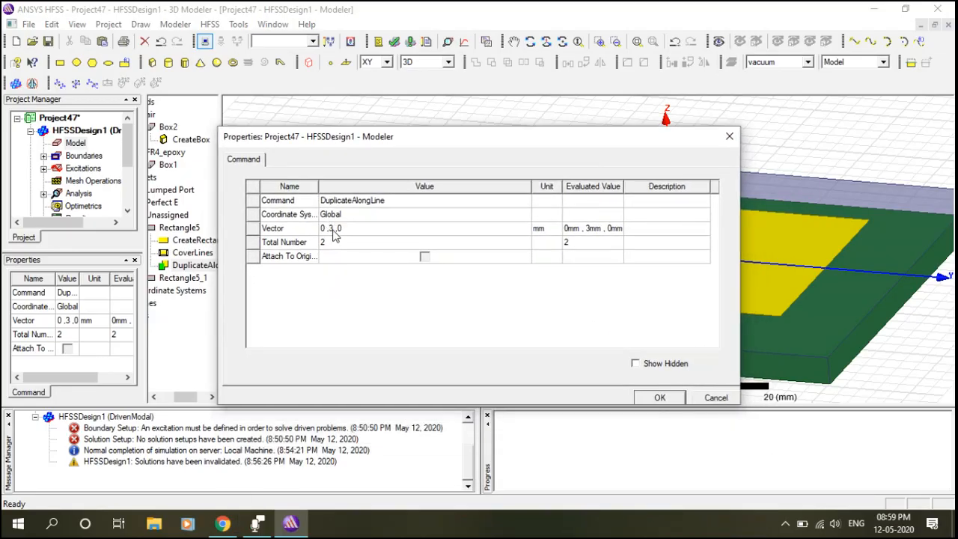
left_click_drag(574, 144, 578, 402)
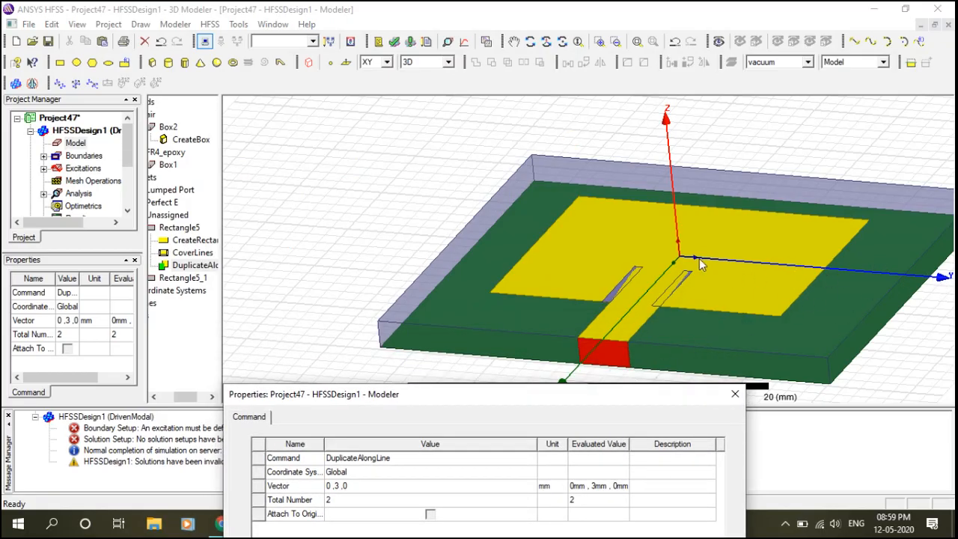
left_click_drag(536, 409, 553, 131)
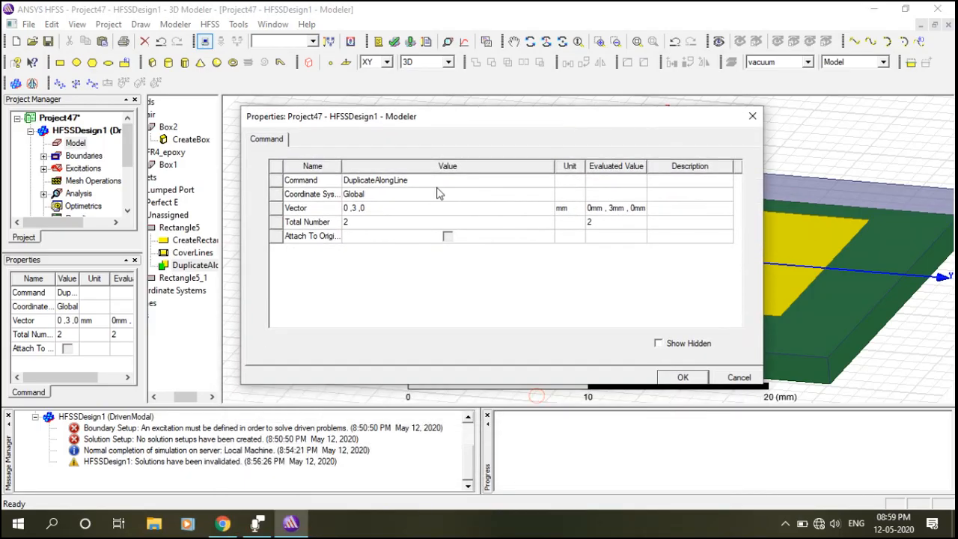
left_click(357, 213)
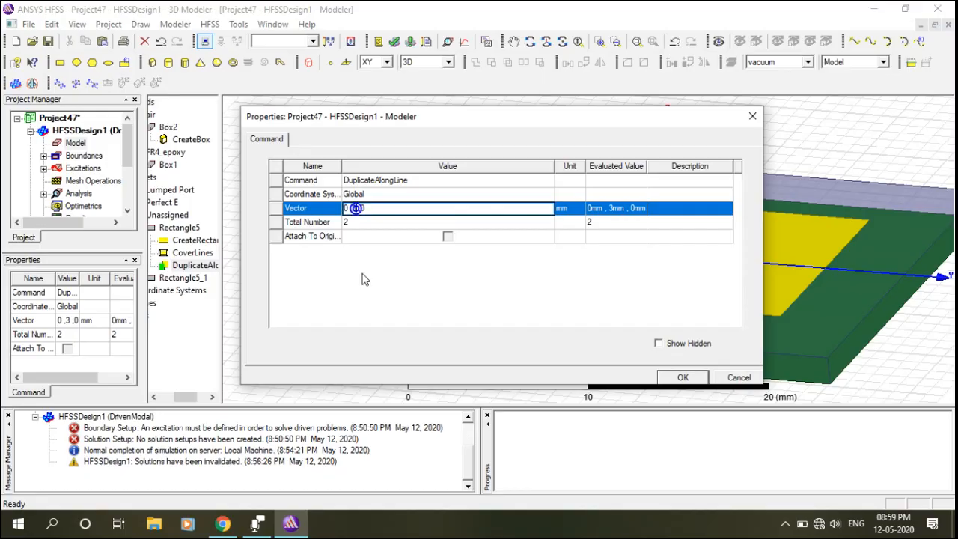
type("w")
left_click(681, 378)
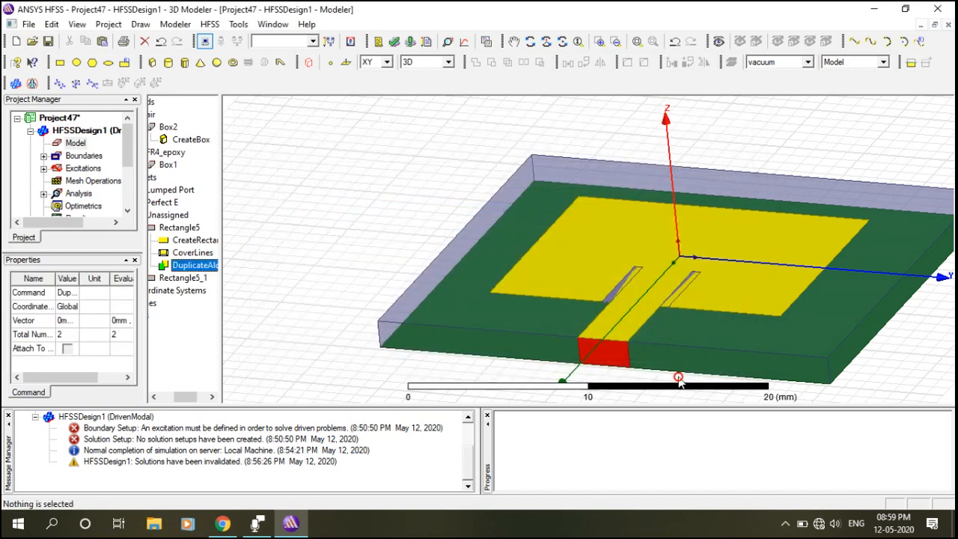
Subtract both slot rectangles from the patch to form the inset feed
left_click(703, 318)
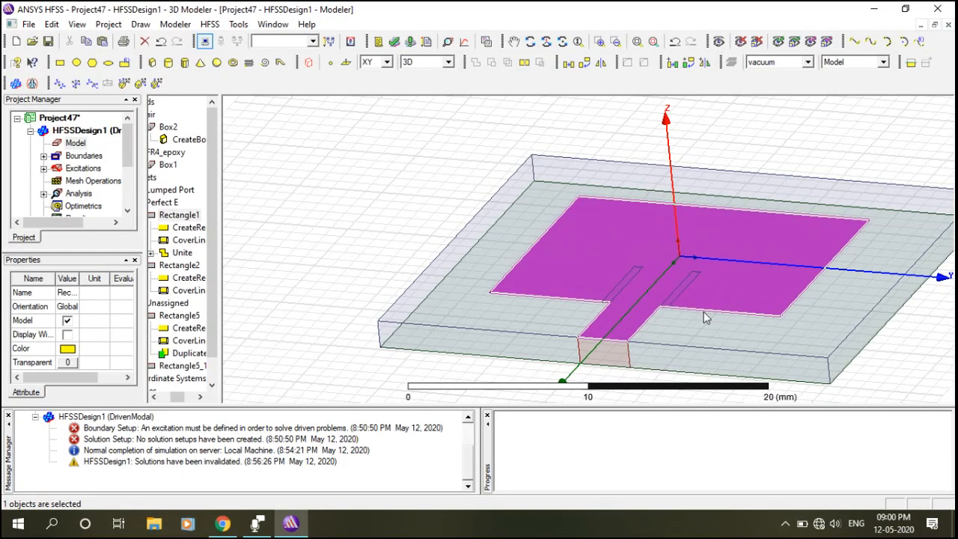
left_click(690, 297)
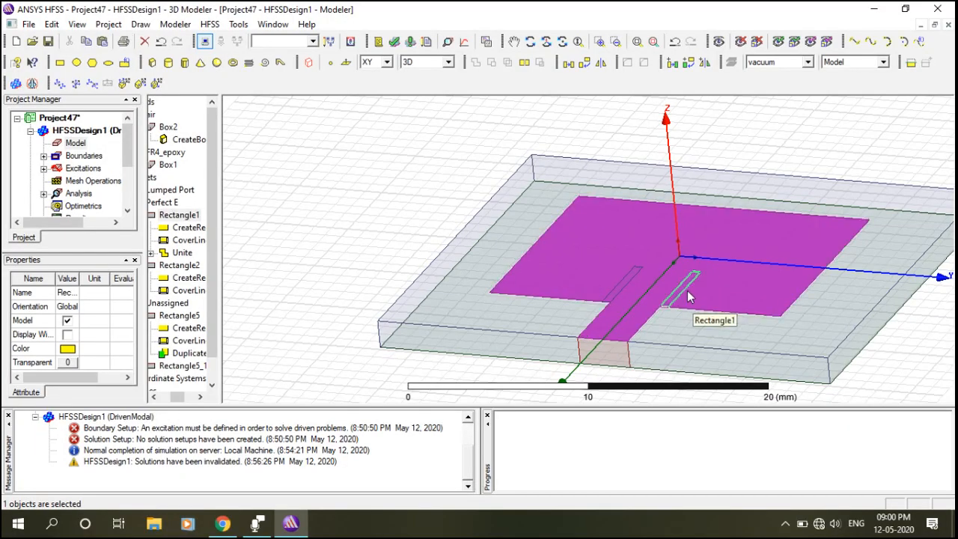
left_click(639, 269, "ctrl")
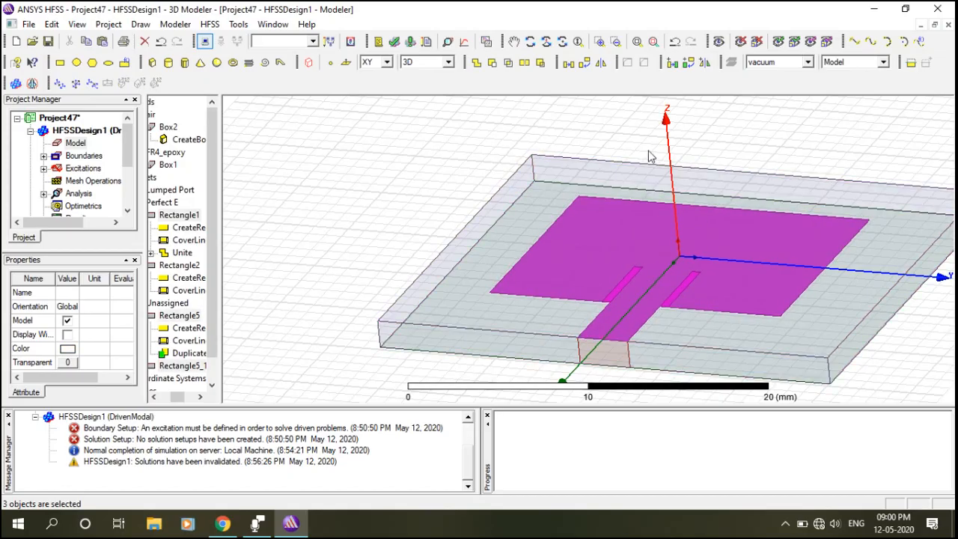
left_click(491, 64)
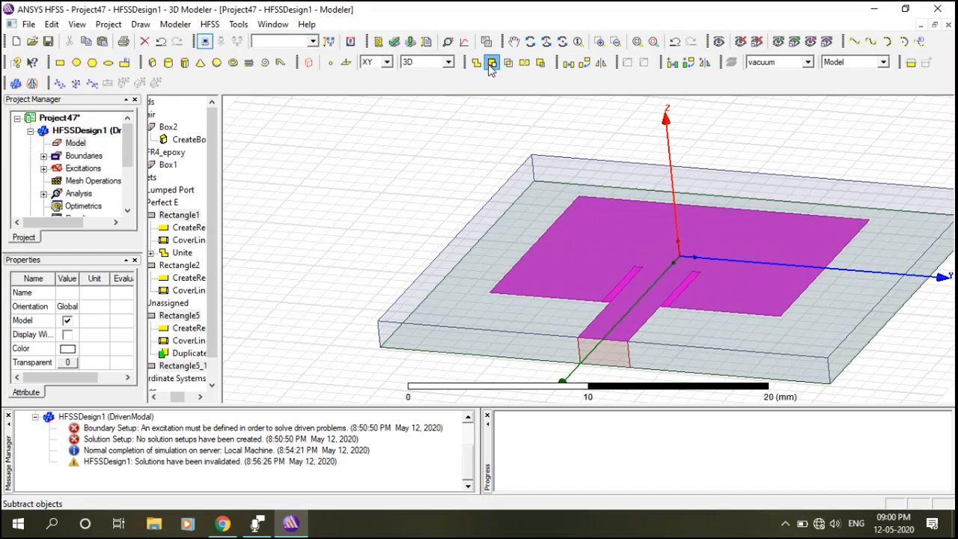
left_click(438, 324)
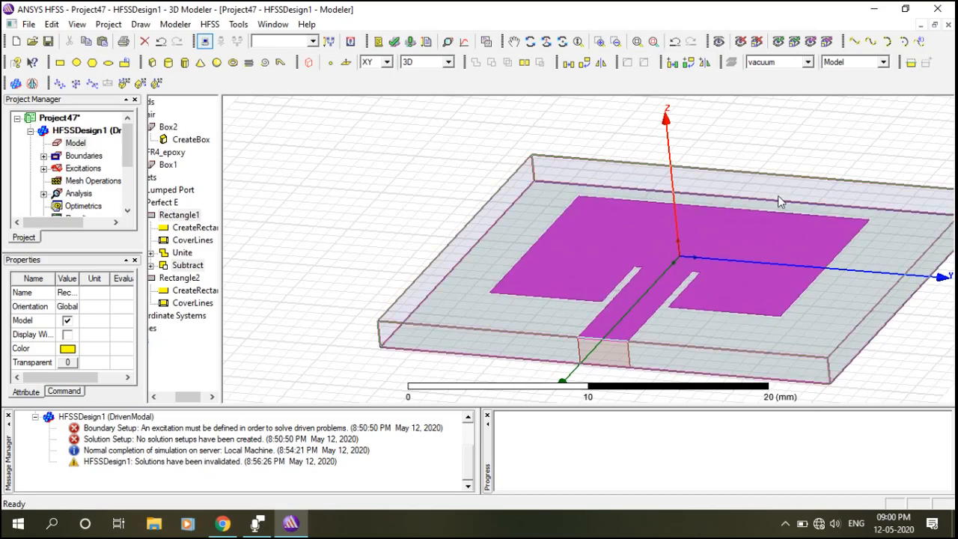
left_click(782, 135)
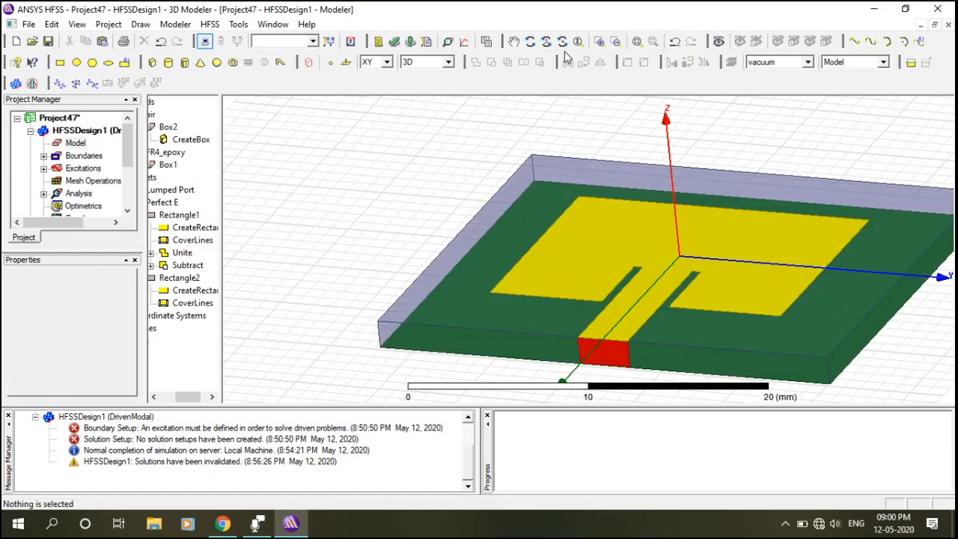
Make the hidden air box Box2 visible in the active view
left_click(530, 41)
mouse_move(607, 122)
left_mouse_down()
mouse_move(636, 156)
mouse_move(898, 332)
mouse_move(868, 277)
mouse_move(794, 230)
mouse_move(748, 247)
mouse_move(711, 224)
mouse_move(819, 243)
mouse_move(699, 298)
mouse_move(757, 248)
mouse_move(747, 266)
left_mouse_up()
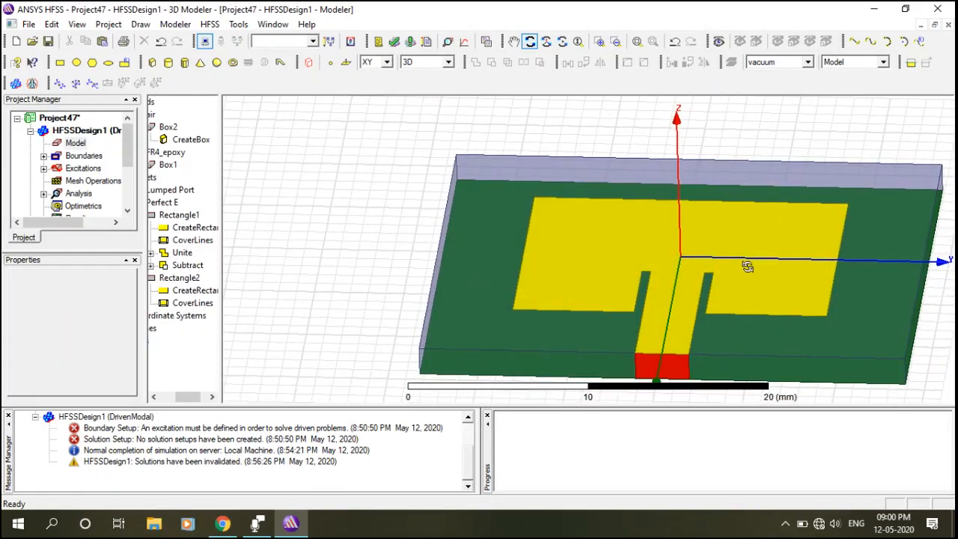
left_click(717, 42)
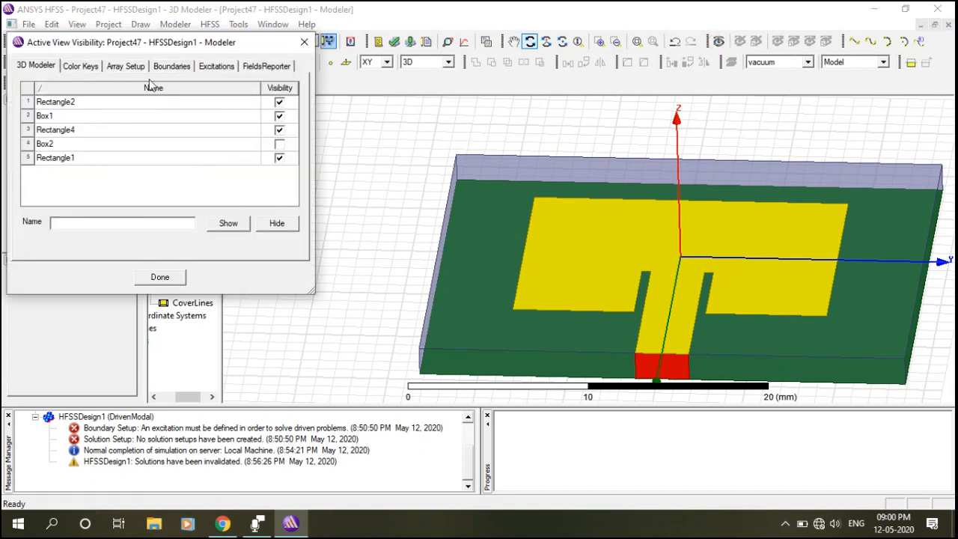
left_click(278, 130)
left_click(279, 144)
left_click(159, 277)
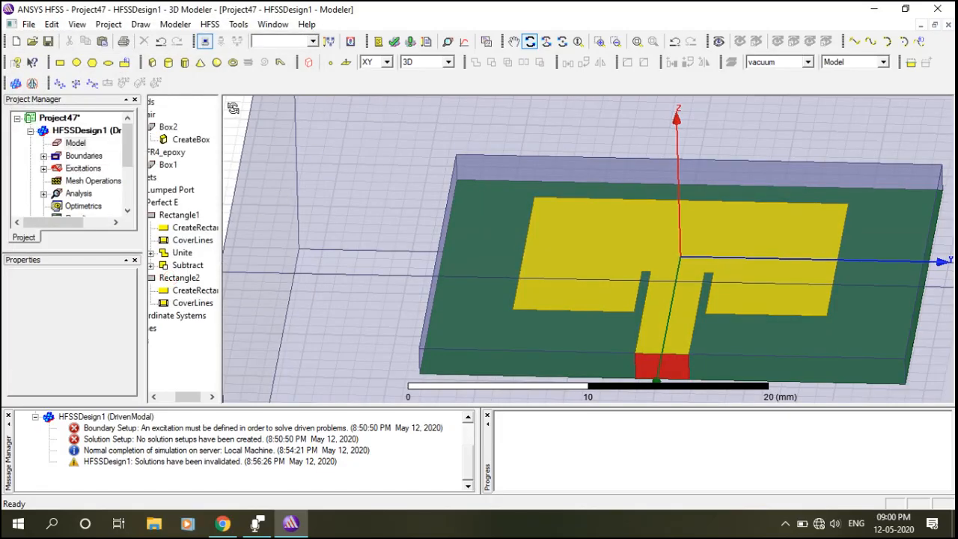
key("Escape")
left_click(233, 114)
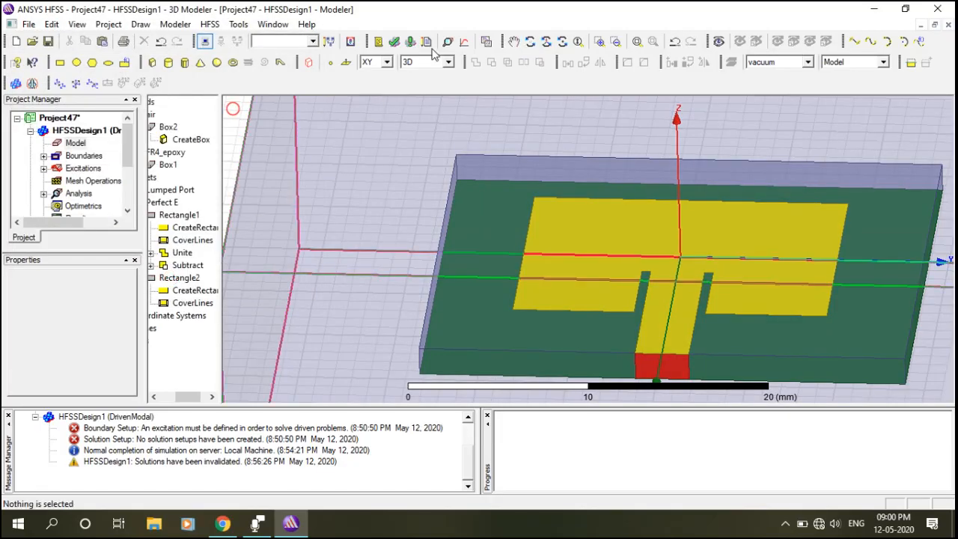
Run the simulation of the inset-fed patch and view the dB(S(1,1)) trace in XY Plot 1
left_click(410, 42)
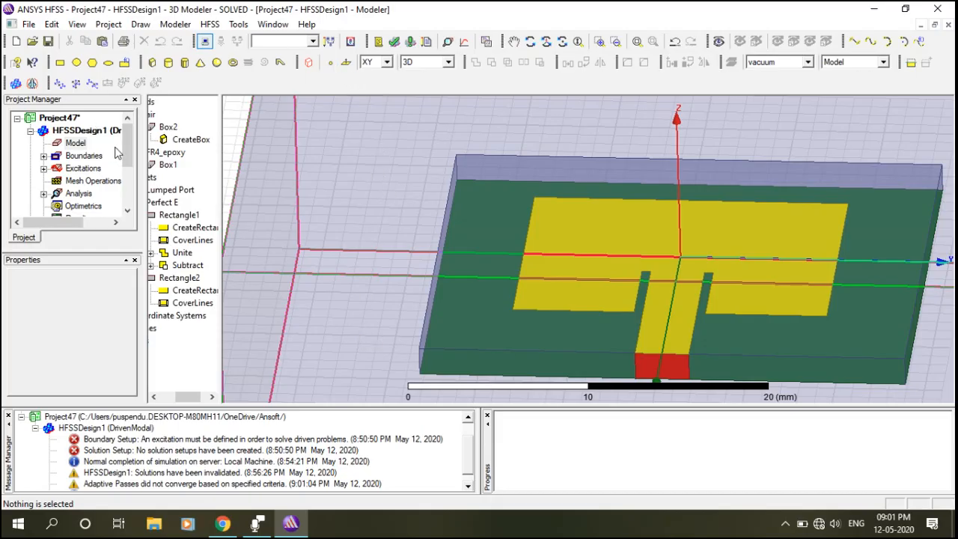
scroll(123, 153, "down", 2)
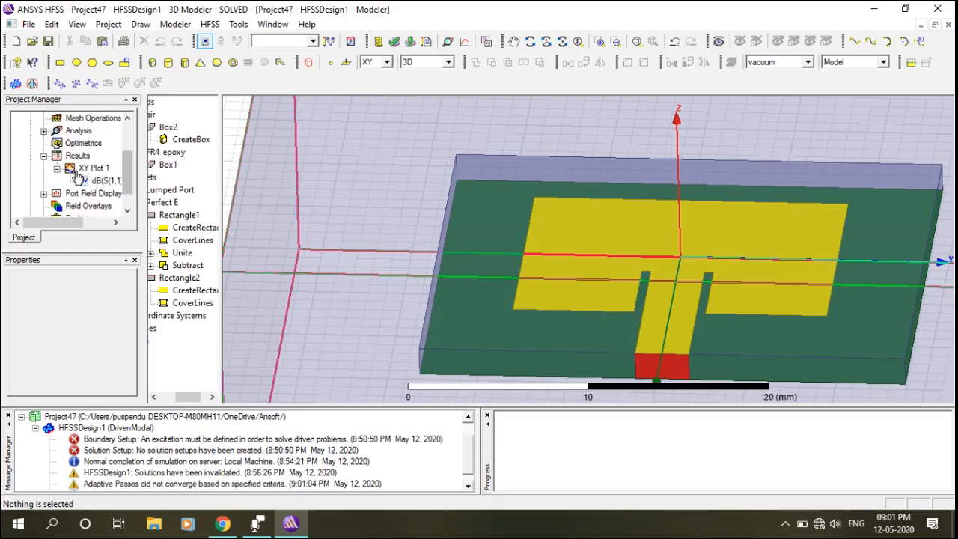
double_click(89, 168)
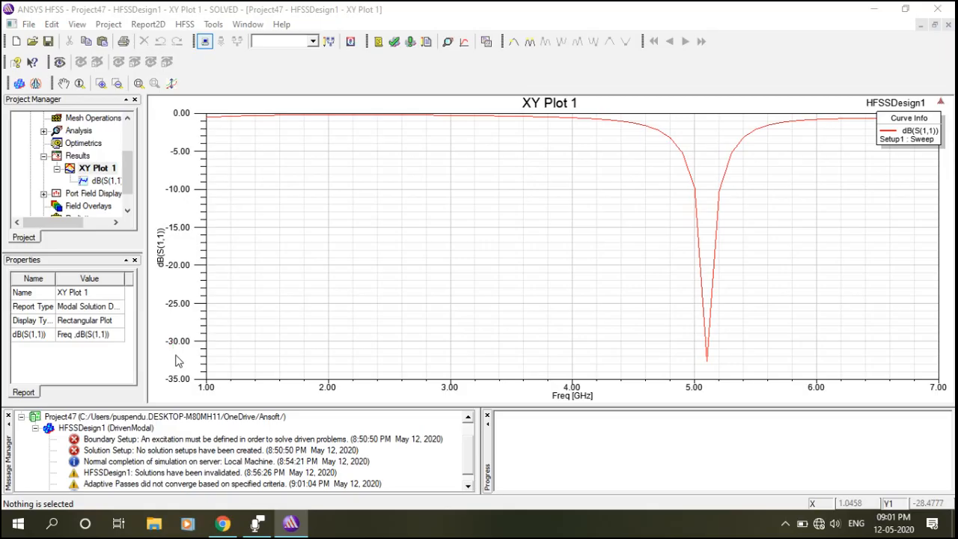
left_click(662, 134)
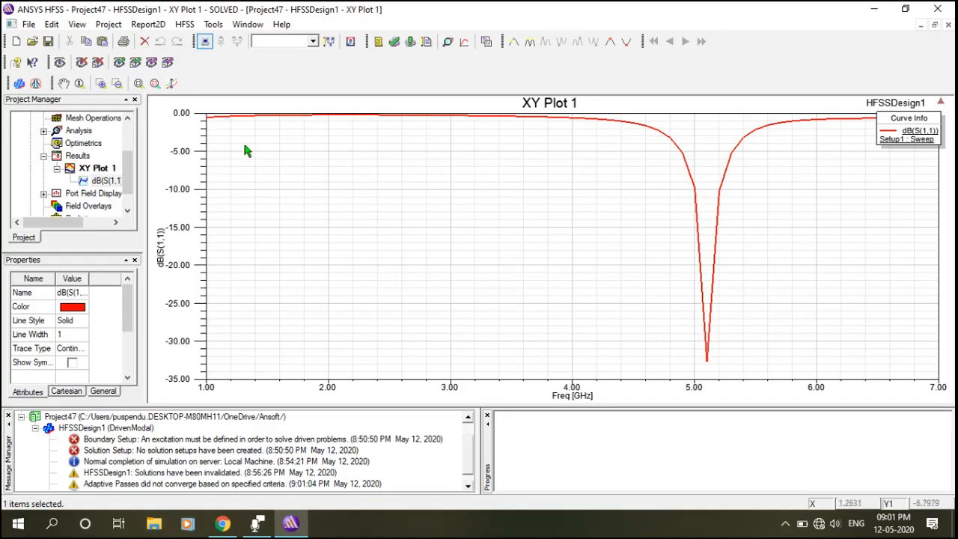
left_click(444, 85)
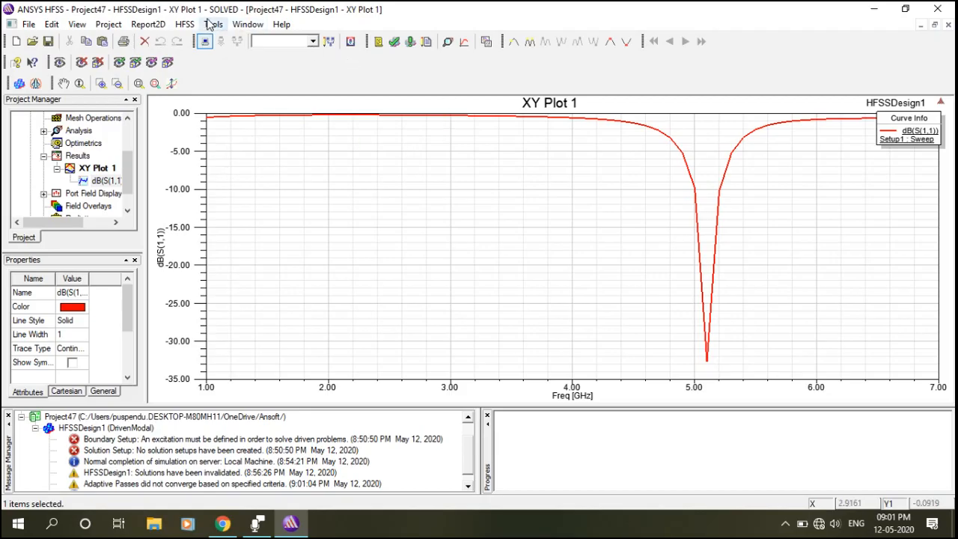
Insert an infinite sphere far-field setup with phi from -180 to 180 deg and theta from 0 to 360 deg, both in 5 deg steps
left_click_drag(128, 164, 131, 190)
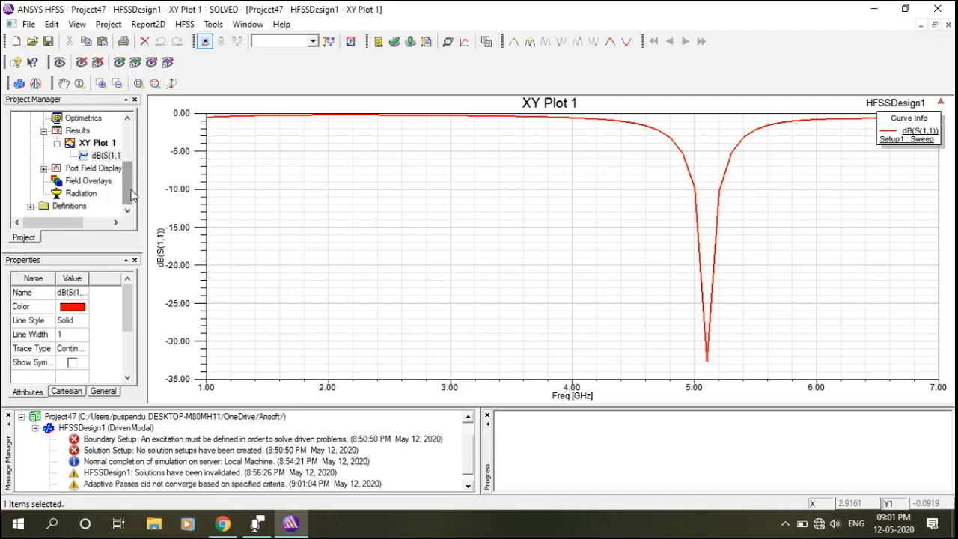
right_click(76, 196)
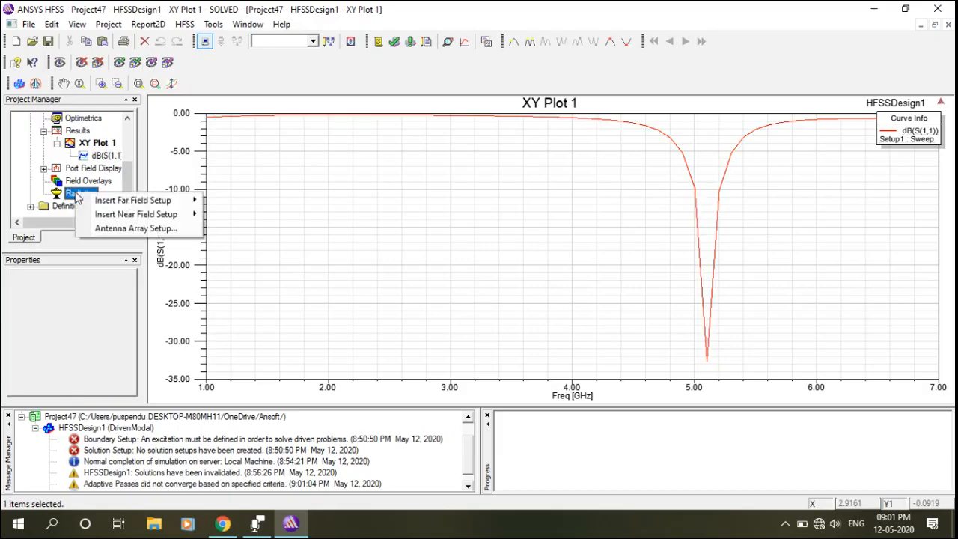
mouse_move(90, 202)
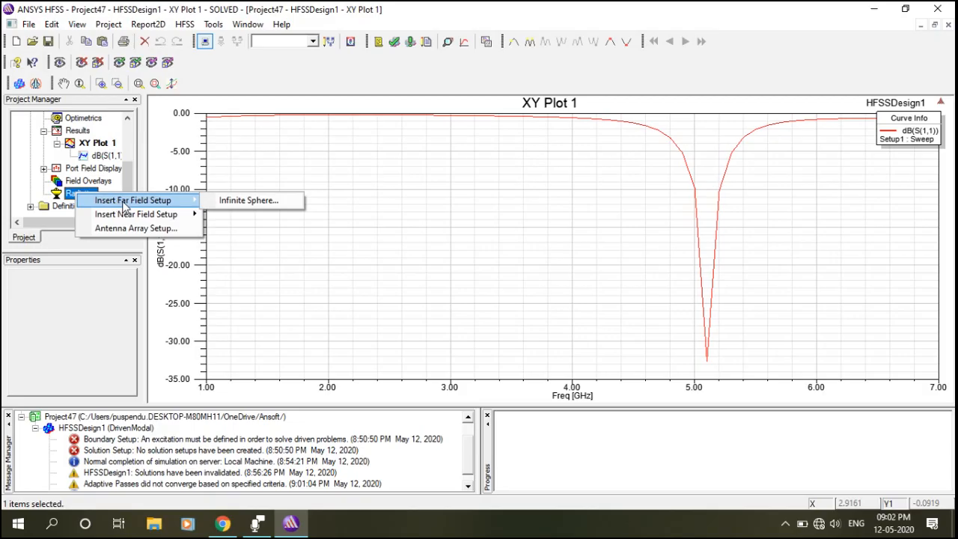
left_click(234, 200)
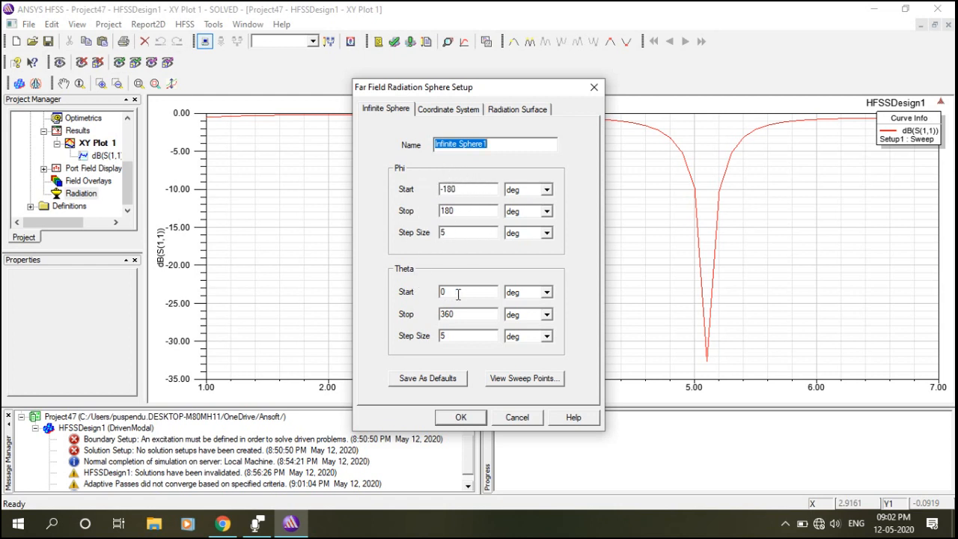
left_click(461, 417)
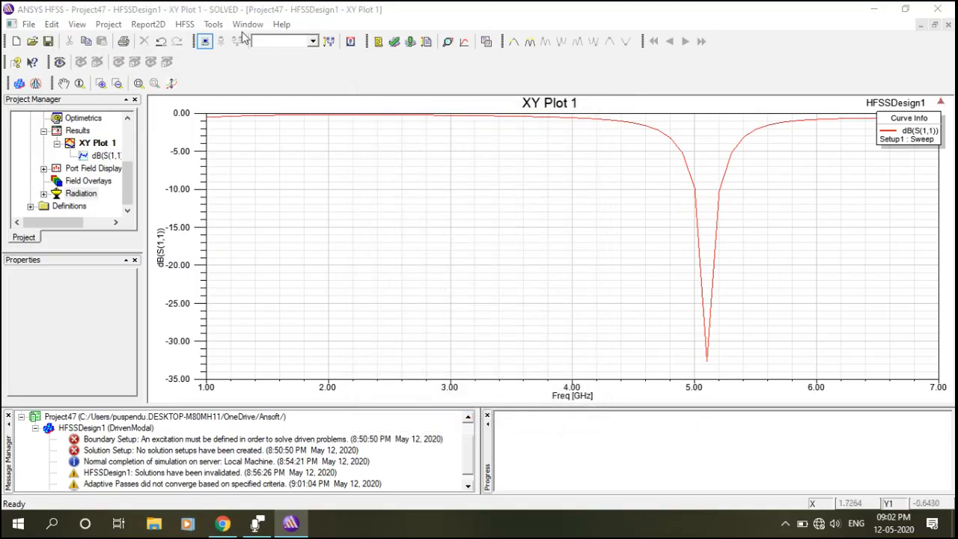
Create a far-field 3D polar plot of dB(GainTotal) on Infinite Sphere1 for all phi and theta values
left_click(181, 25)
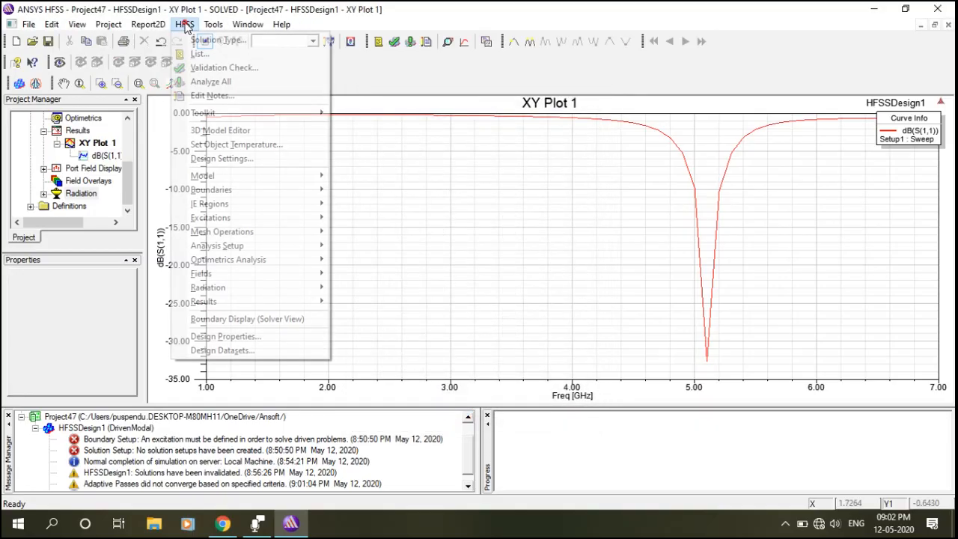
mouse_move(222, 302)
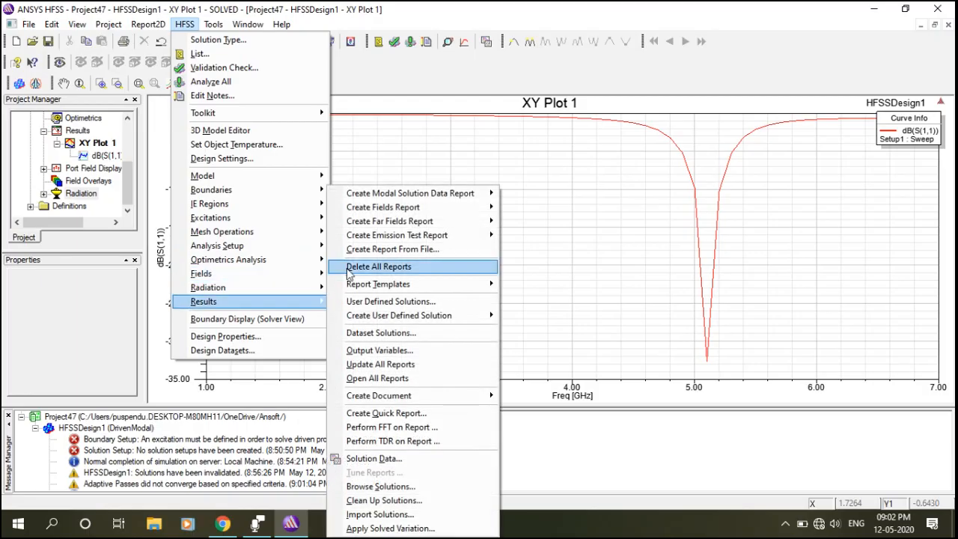
mouse_move(413, 224)
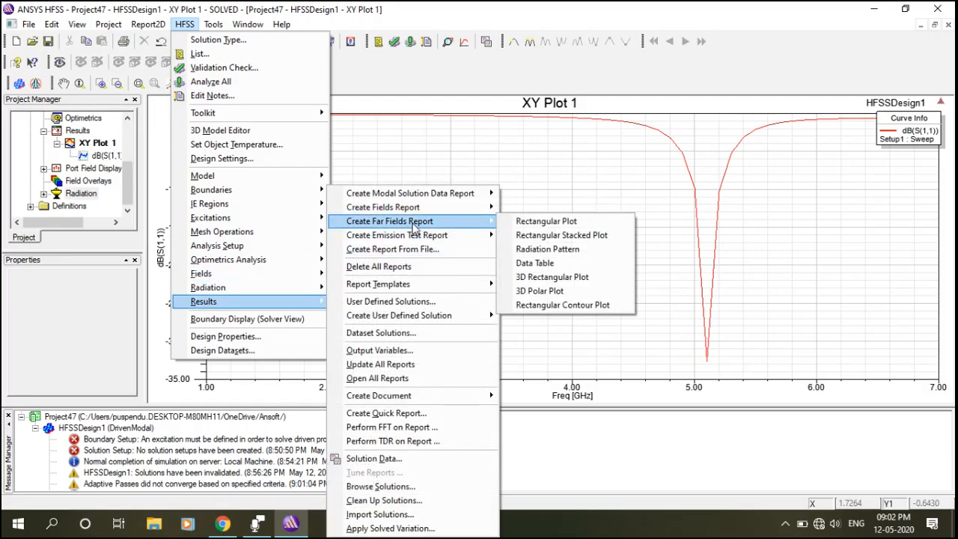
left_click(551, 290)
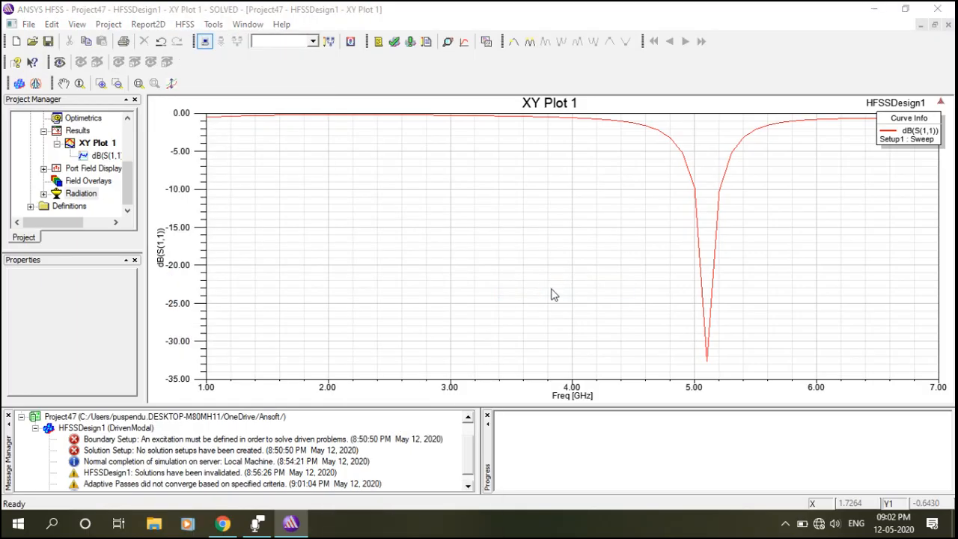
left_click(509, 324)
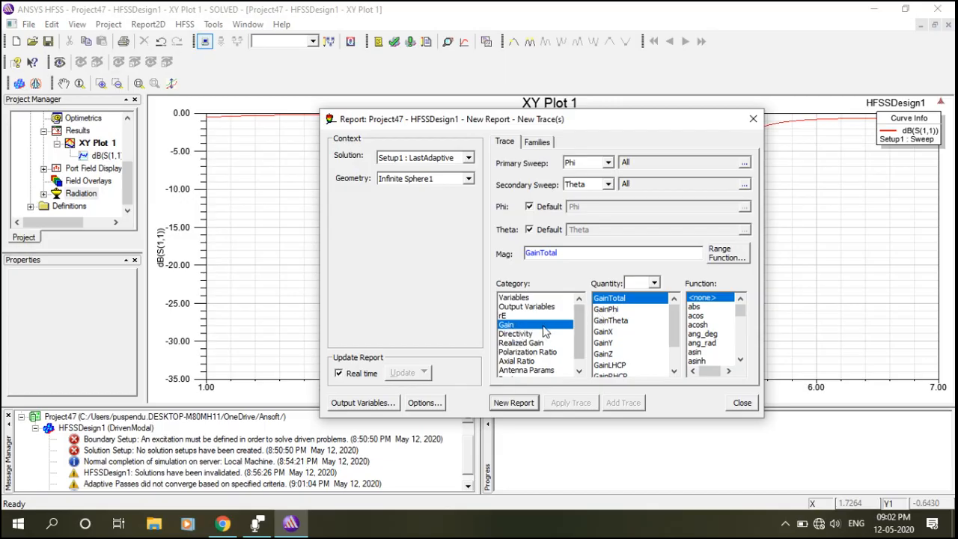
scroll(715, 341, "down", 1)
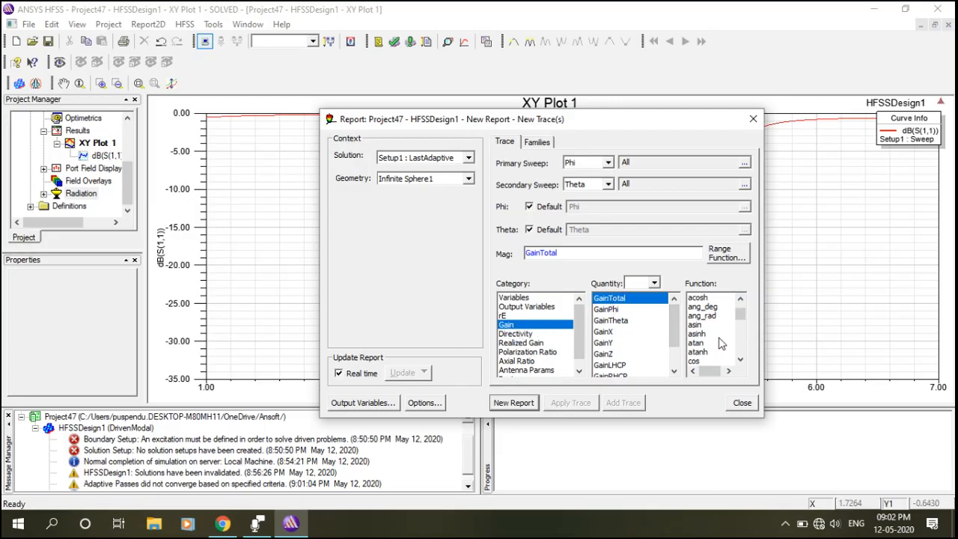
scroll(710, 351, "down", 2)
left_click(693, 324)
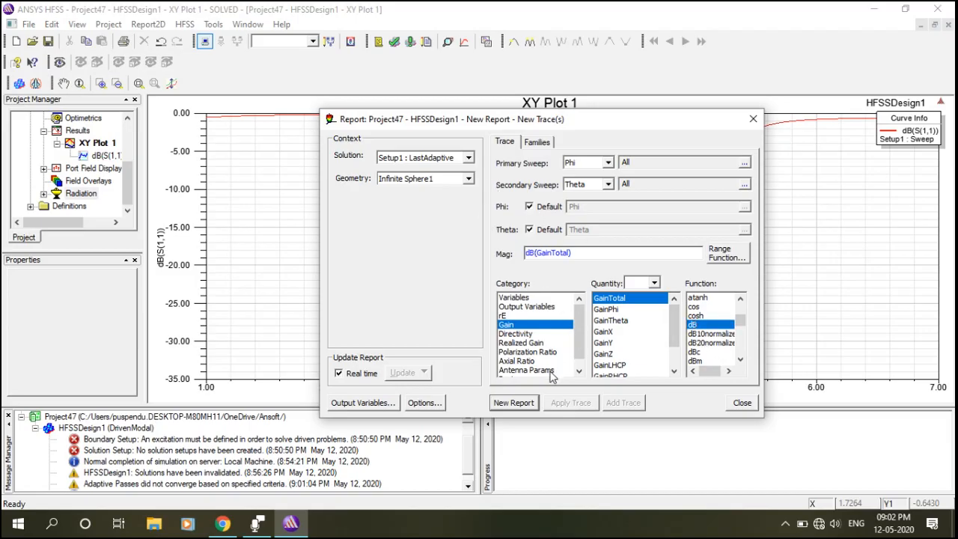
left_click(513, 402)
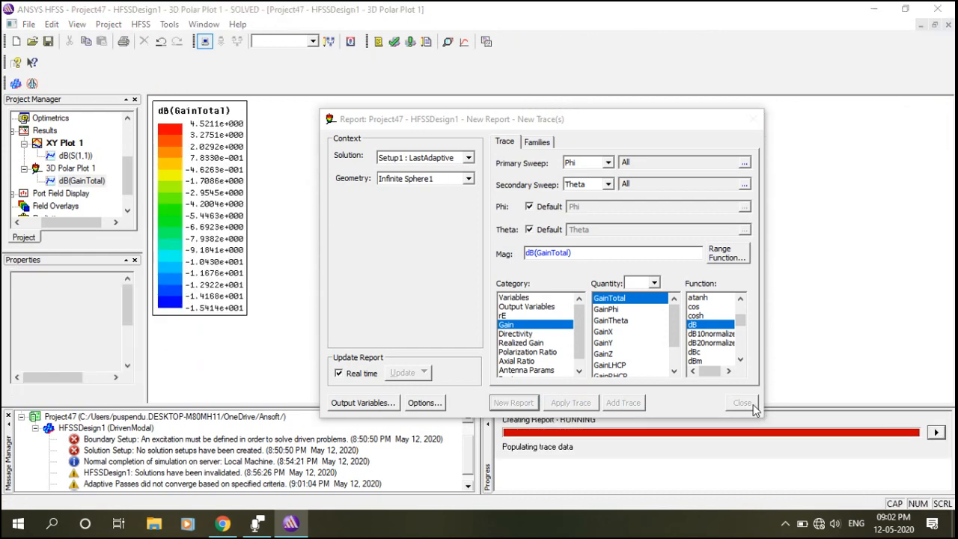
left_click(751, 404)
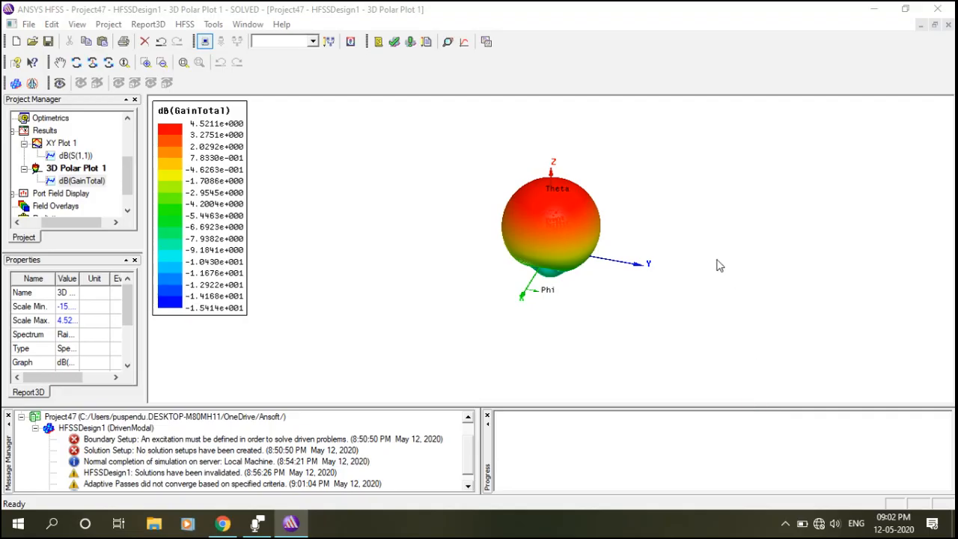
left_click(76, 62)
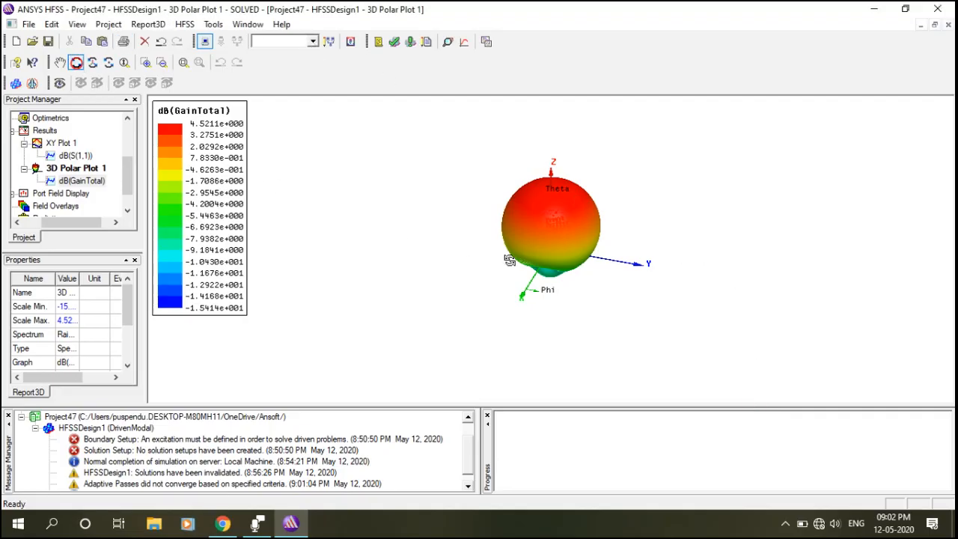
left_click_drag(537, 273, 536, 217)
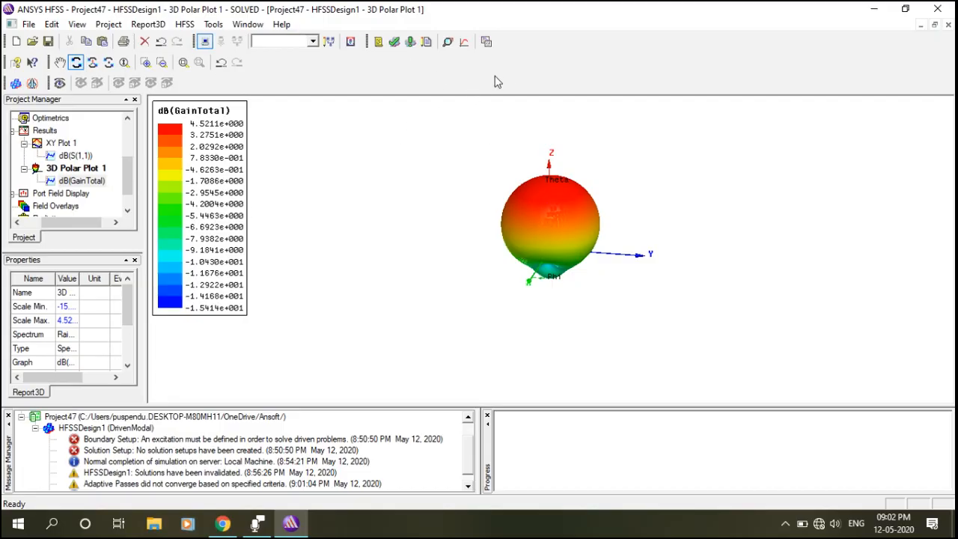
Start a far-field radiation pattern report on Infinite Sphere1 with dB(GainTotal) as the magnitude, swept over theta
left_click(184, 25)
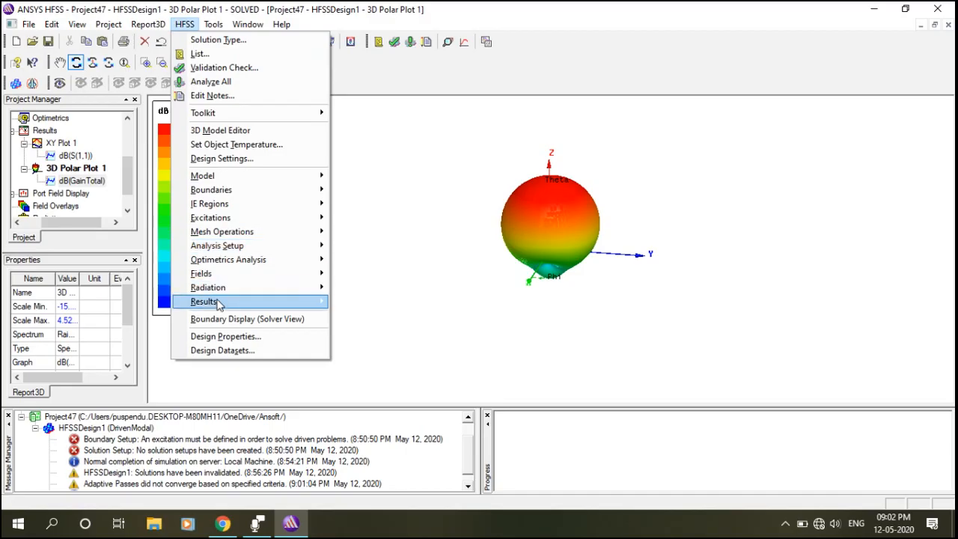
mouse_move(220, 303)
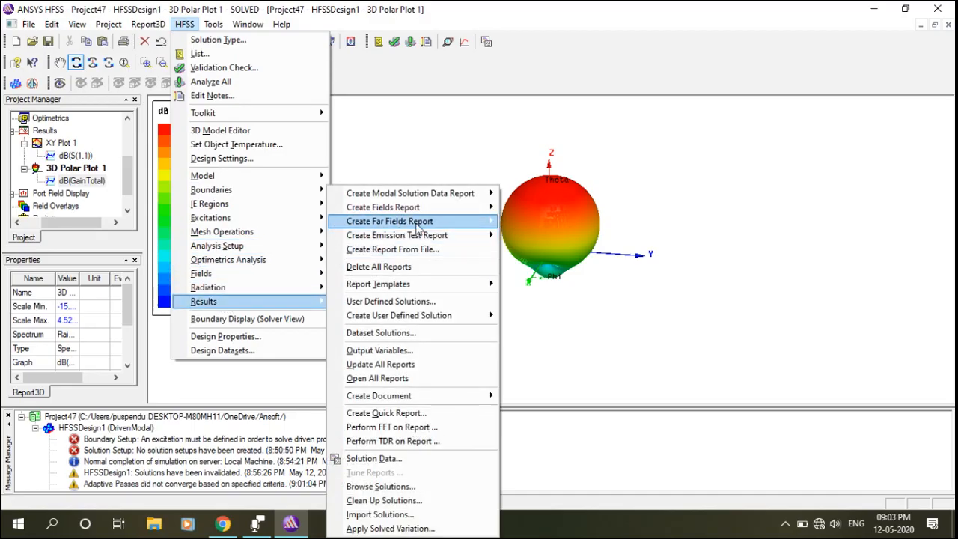
mouse_move(419, 229)
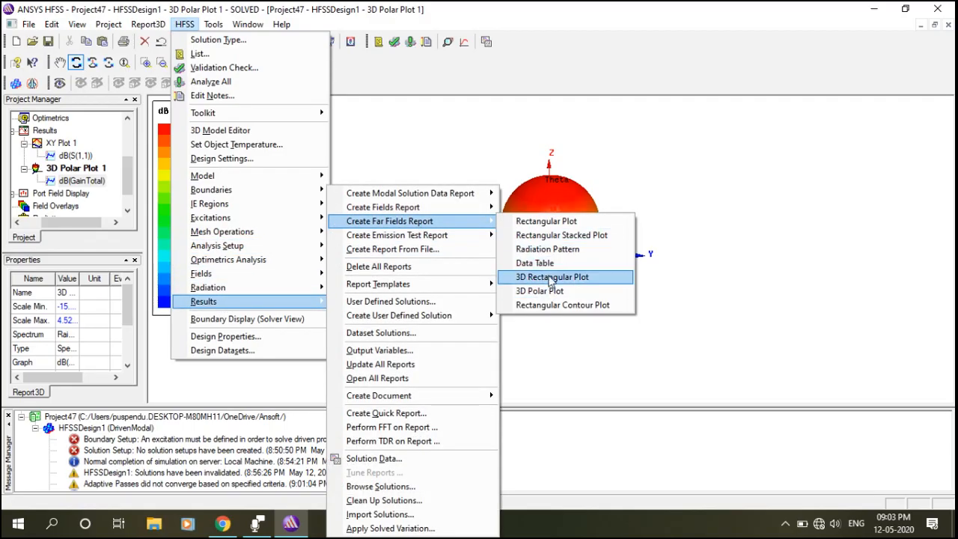
left_click(559, 255)
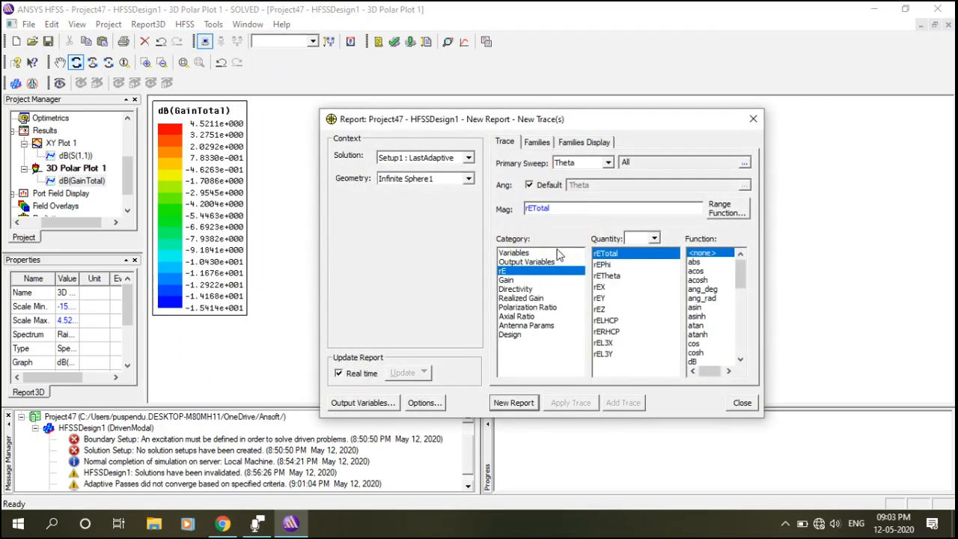
left_click(508, 280)
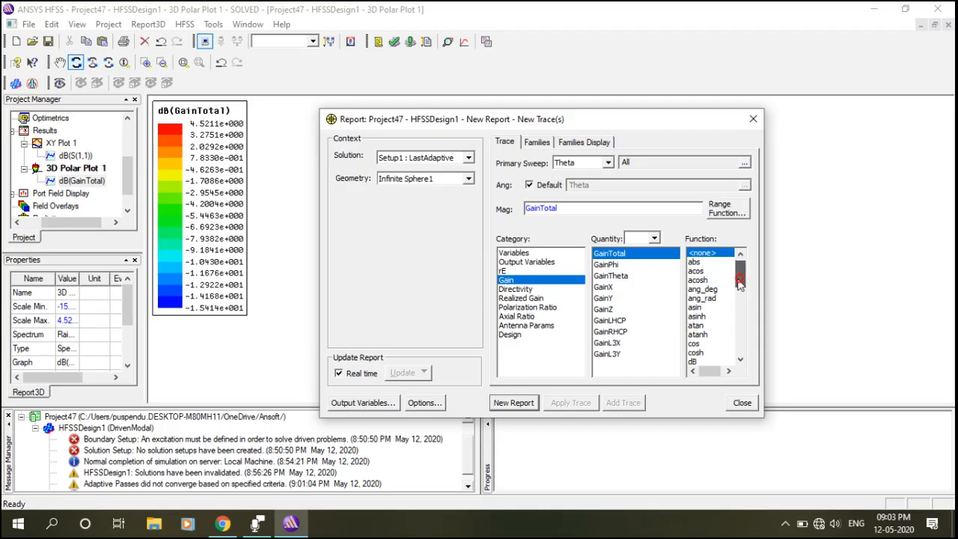
left_click(693, 362)
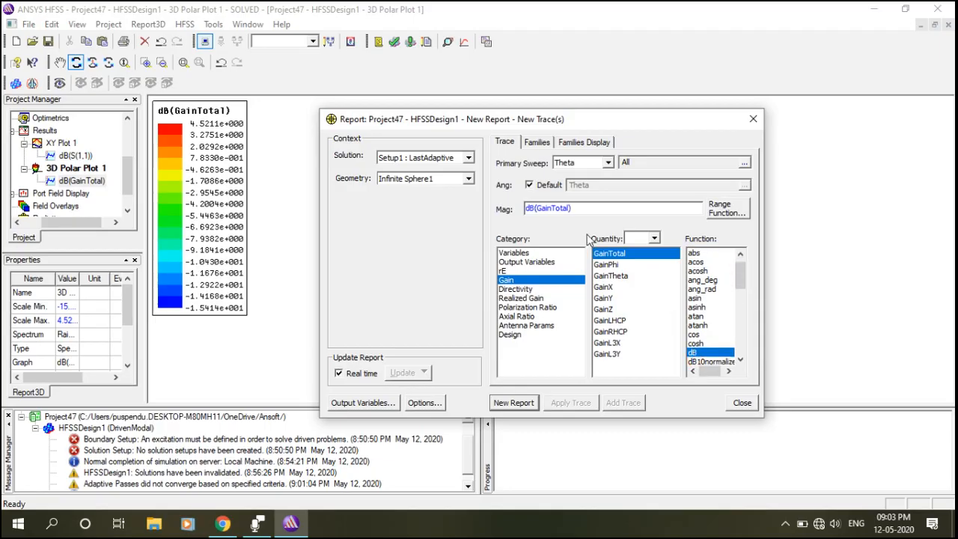
Restrict the report's phi values to 90deg at 5.2GHz and generate the radiation pattern plot
left_click(540, 146)
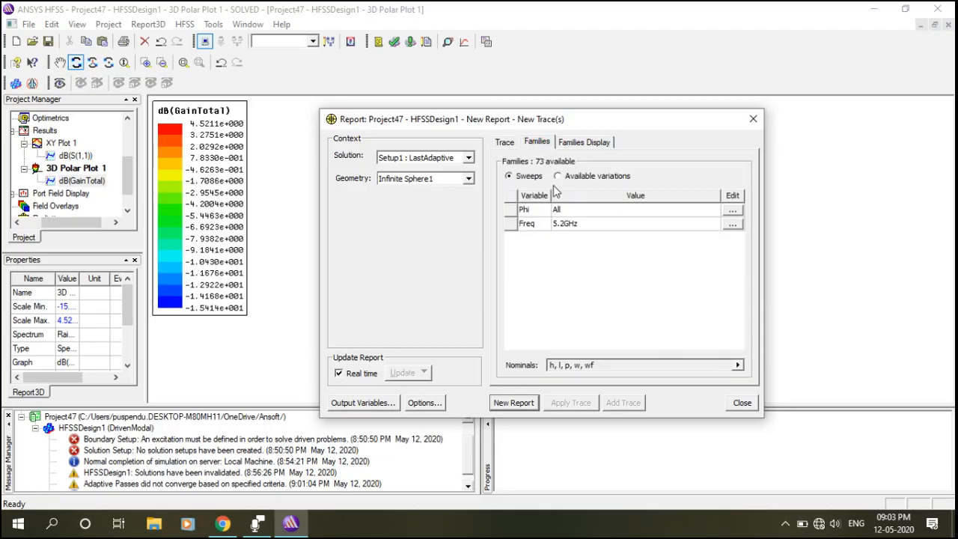
left_click(743, 223)
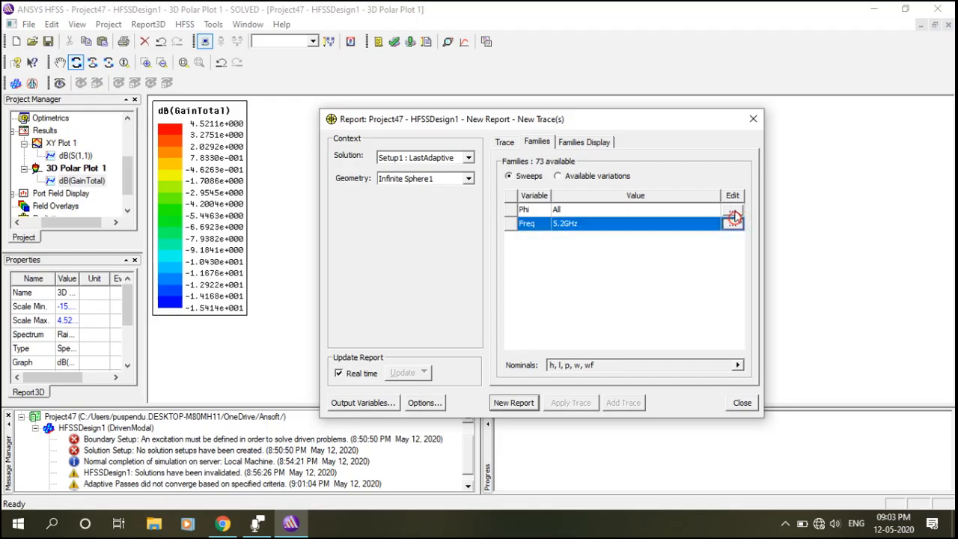
left_click(733, 210)
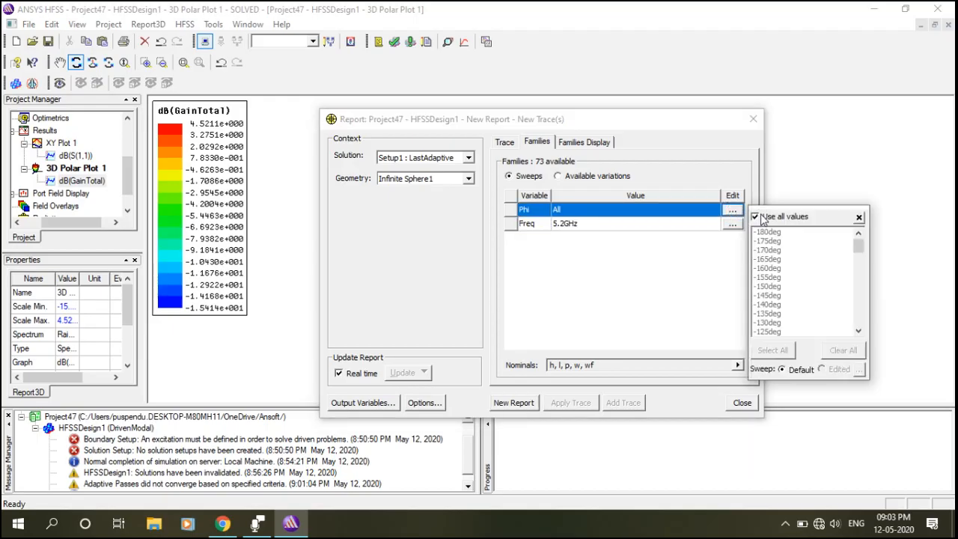
left_click(755, 217)
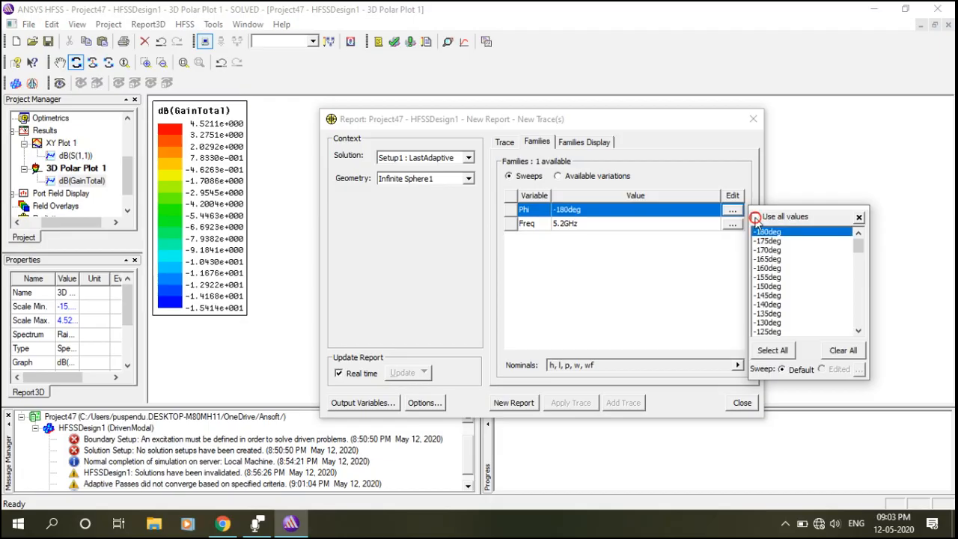
left_click_drag(859, 251, 867, 307)
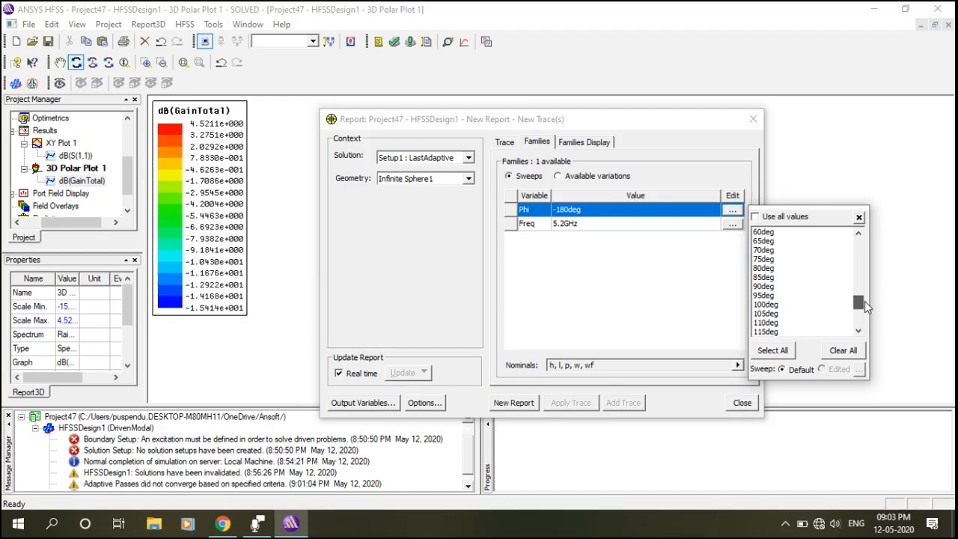
left_click(762, 286)
left_click(666, 304)
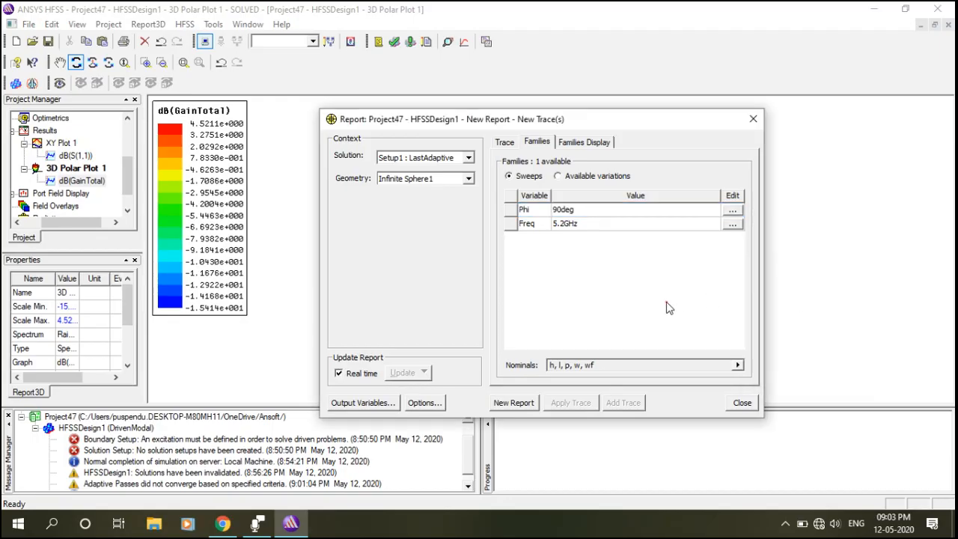
left_click(518, 403)
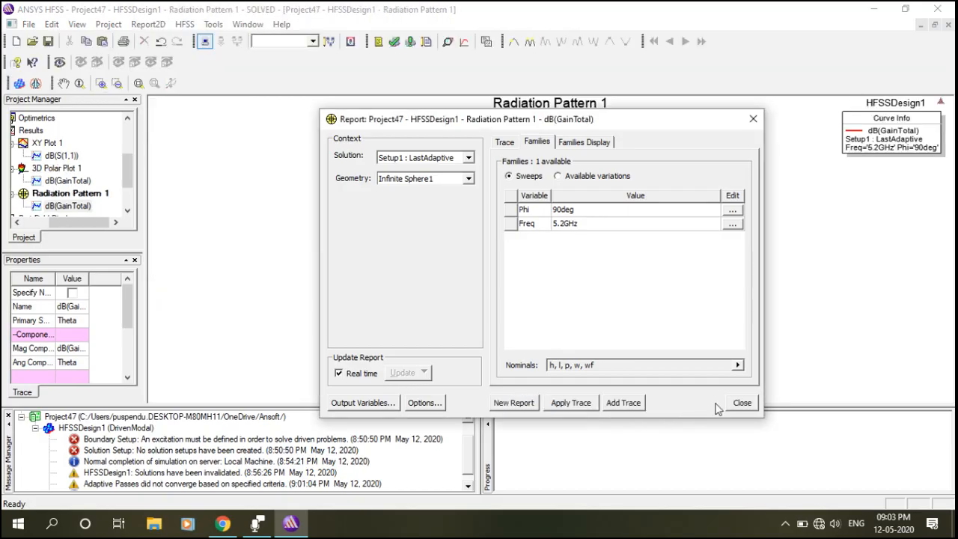
left_click(742, 403)
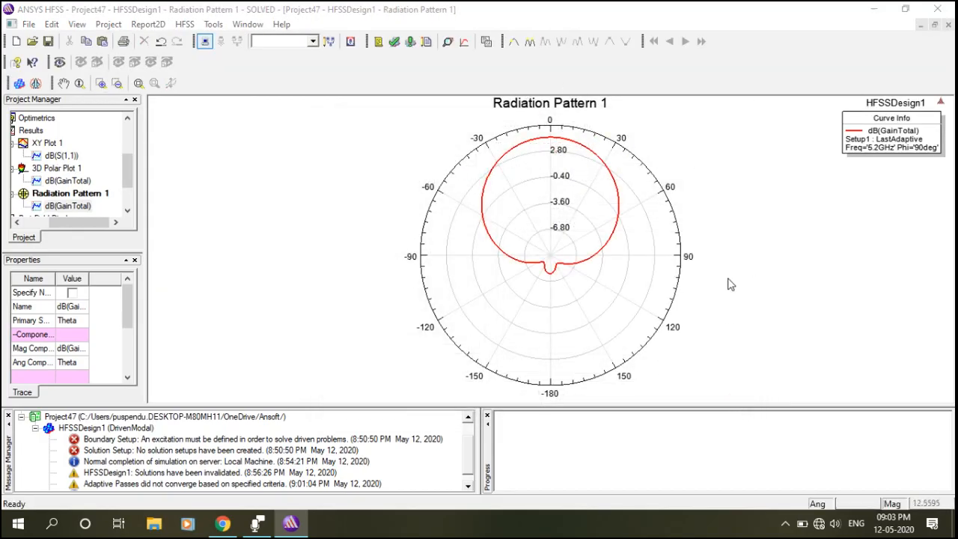
Start another far-field radiation pattern report on Infinite Sphere1 with dB(GainTotal) as the magnitude and theta as the primary sweep
left_click(187, 24)
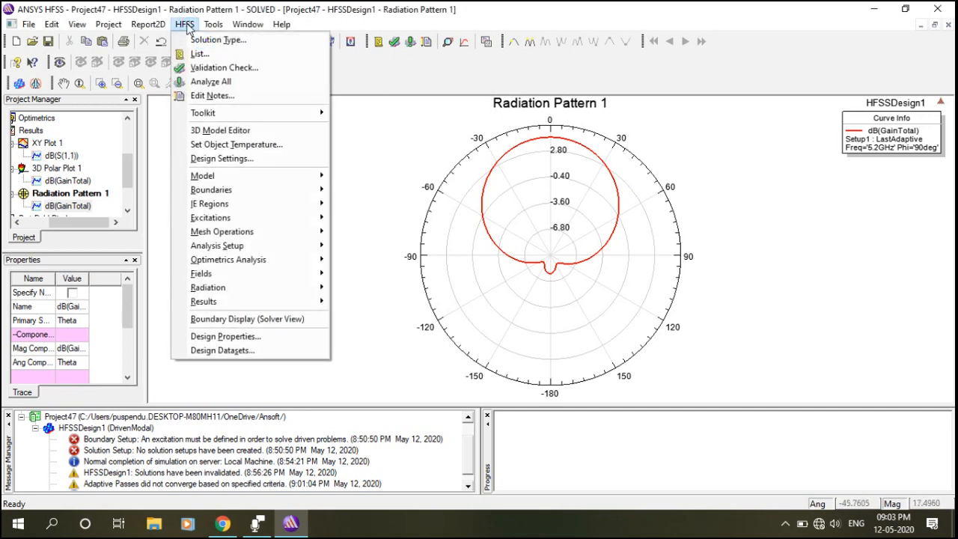
mouse_move(220, 308)
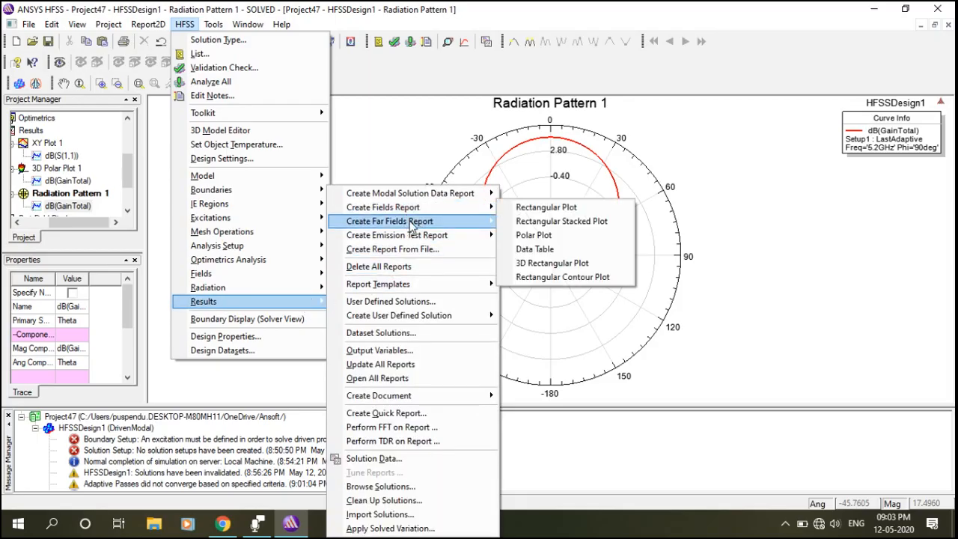
mouse_move(411, 226)
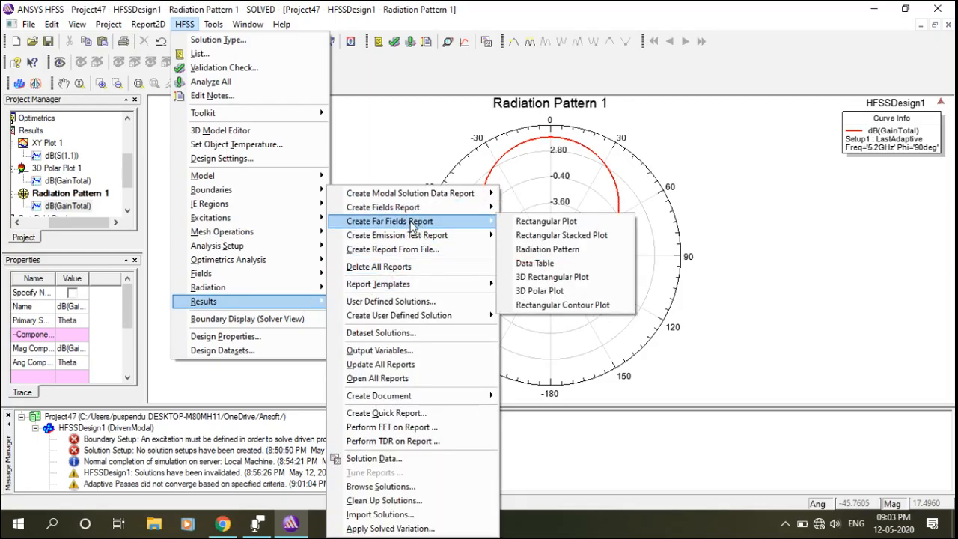
left_click(569, 250)
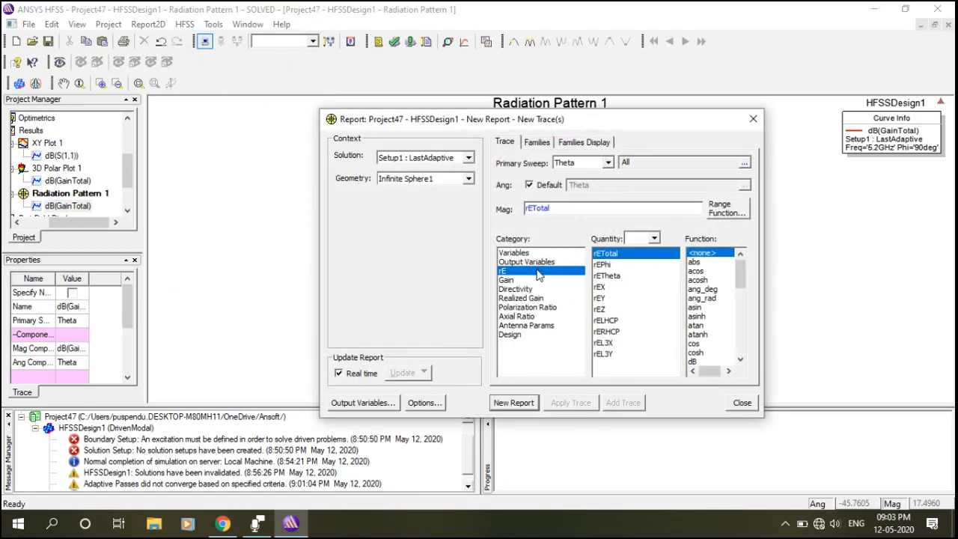
left_click(510, 280)
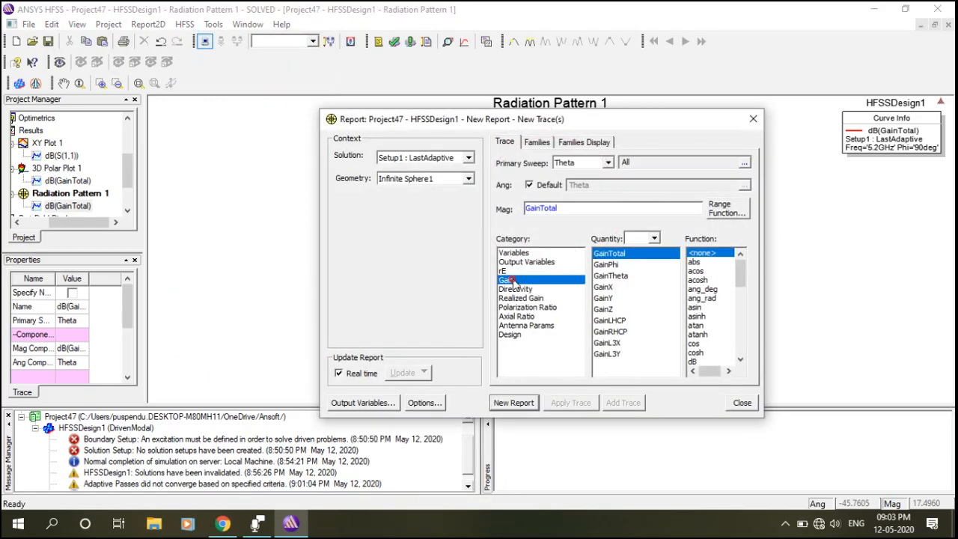
left_click(695, 362)
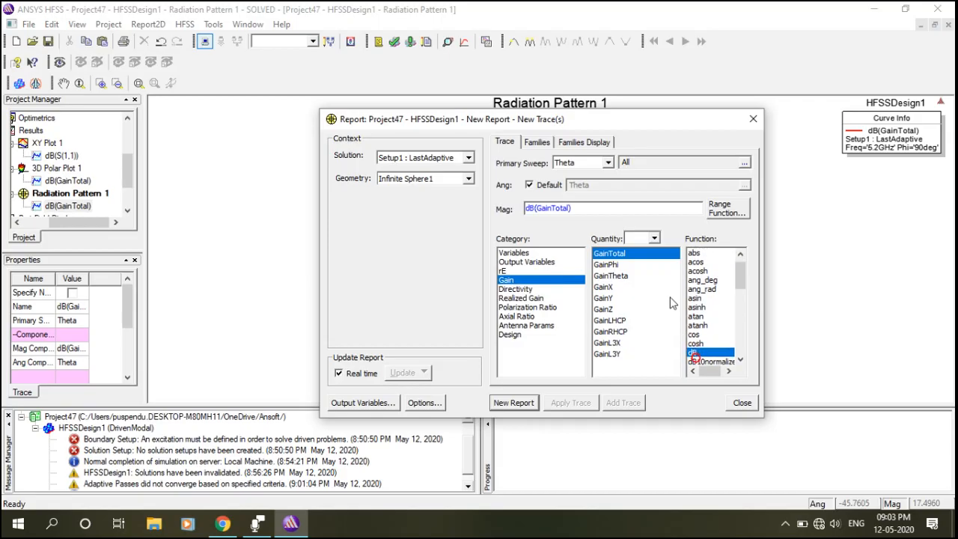
Restrict the new report's phi values to 0deg at 5.2GHz and generate the second radiation pattern plot
left_click(536, 142)
left_click(731, 209)
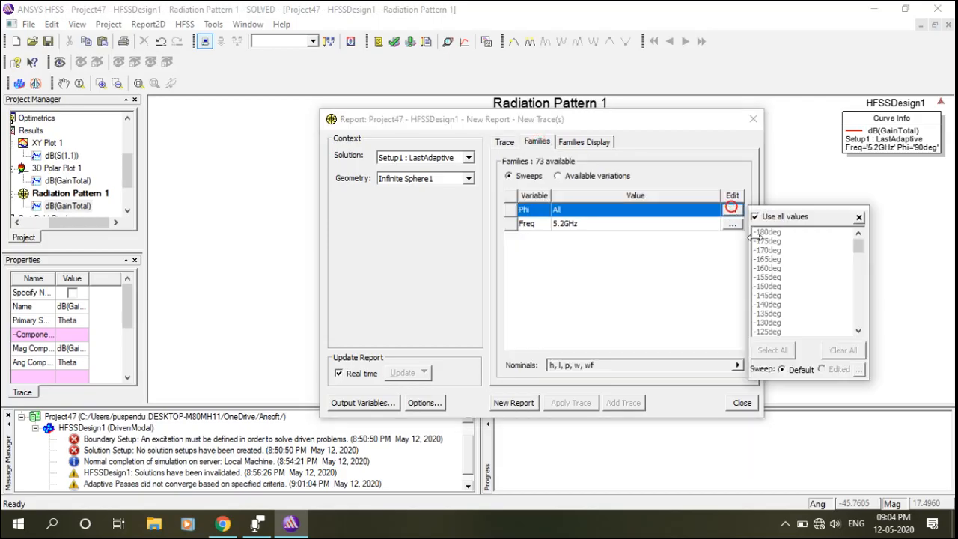
left_click(755, 217)
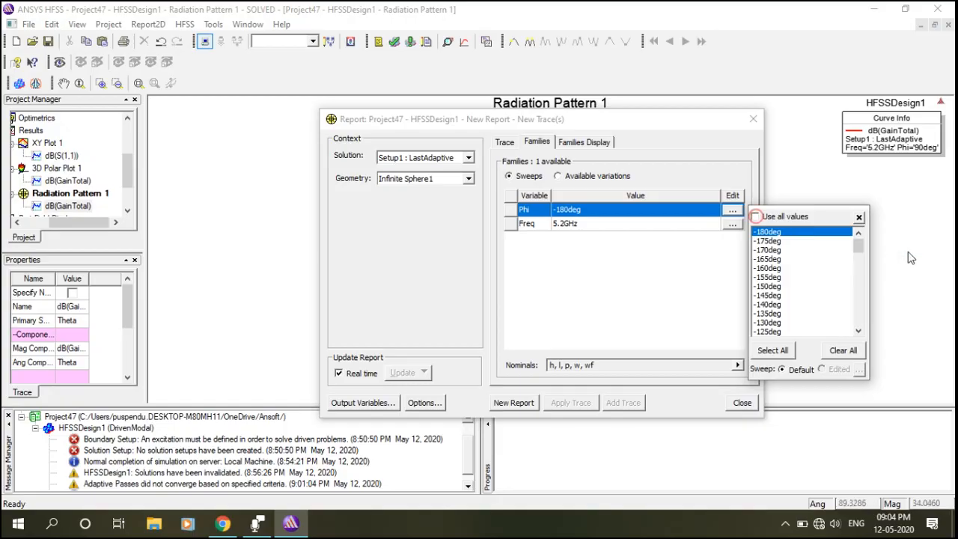
left_click_drag(861, 246, 868, 282)
left_click(762, 277)
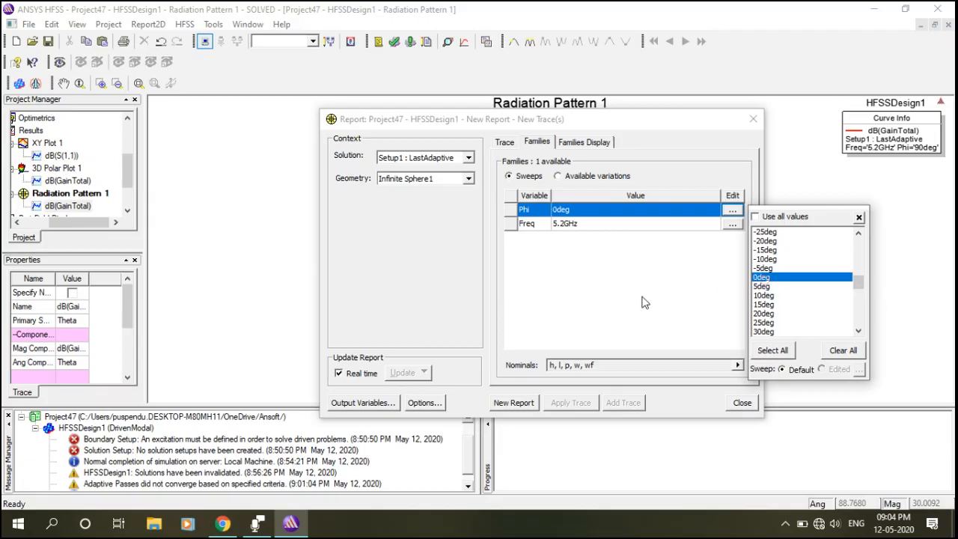
left_click(643, 299)
left_click(529, 402)
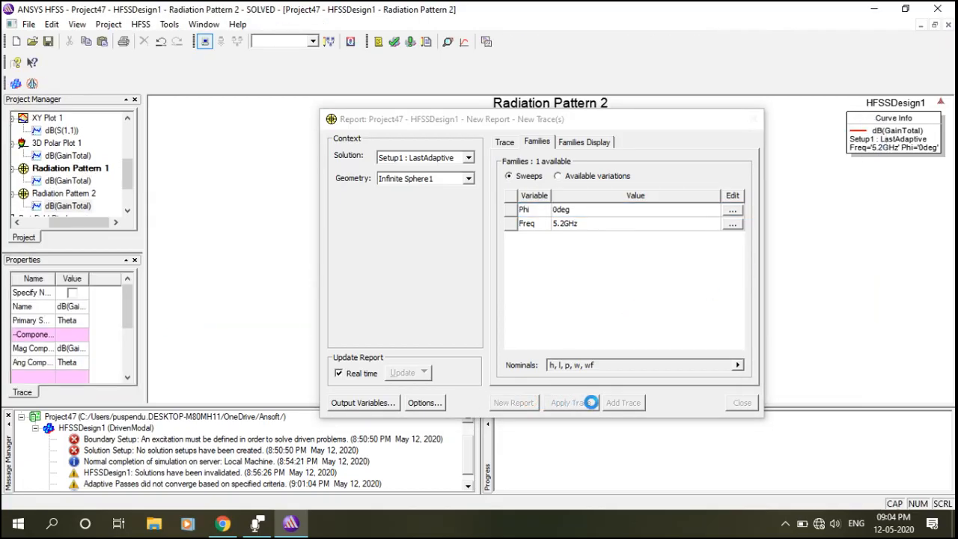
left_click(742, 403)
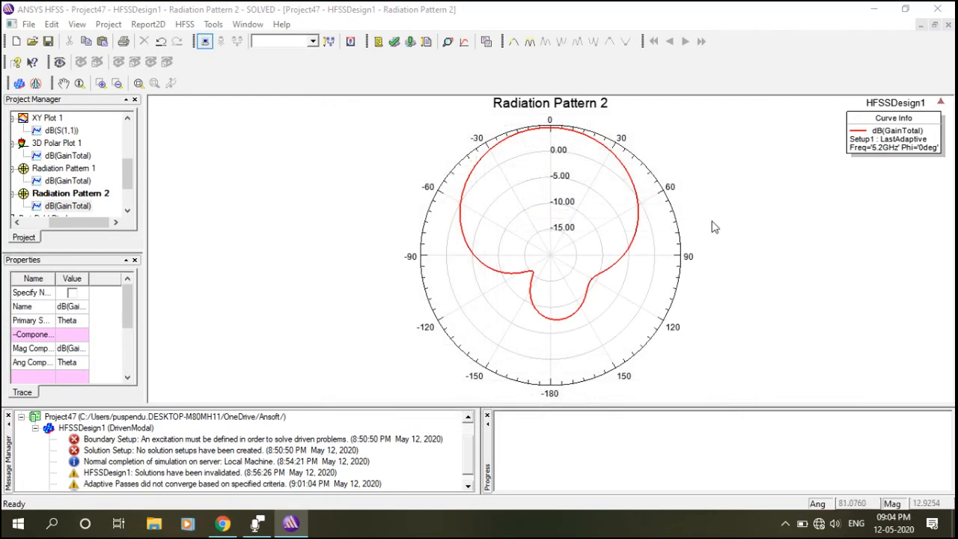
left_click(758, 245)
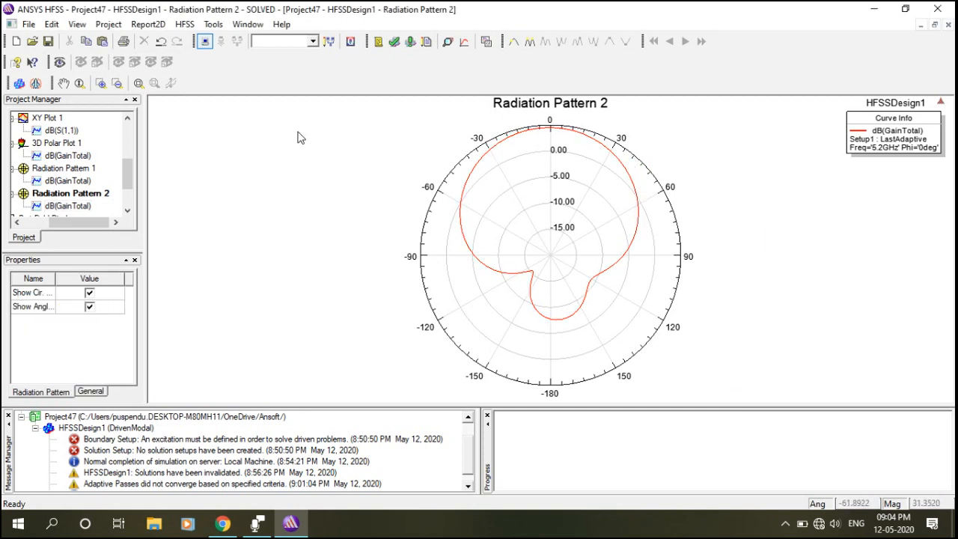
mouse_move(127, 188)
left_mouse_down()
mouse_move(127, 145)
mouse_move(132, 203)
left_mouse_up()
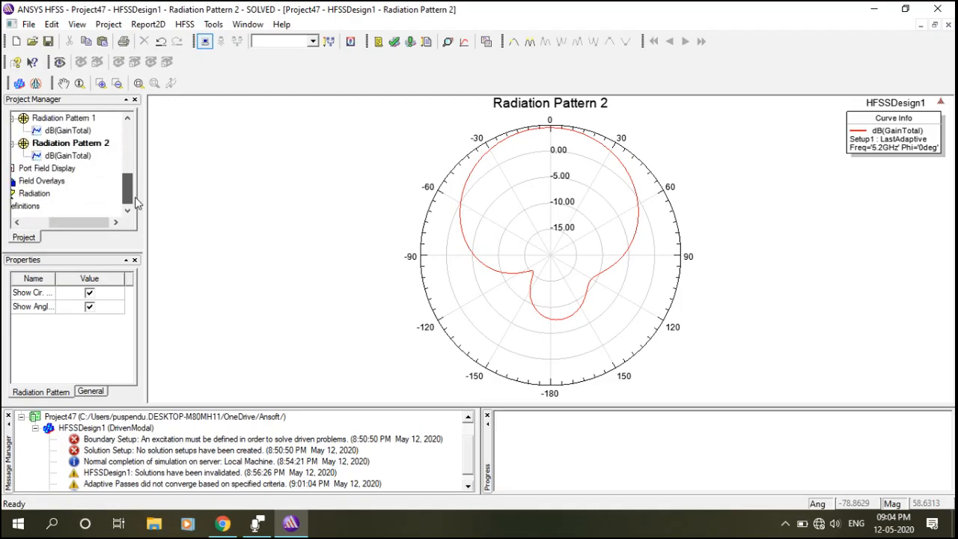
left_click_drag(74, 232, 73, 231)
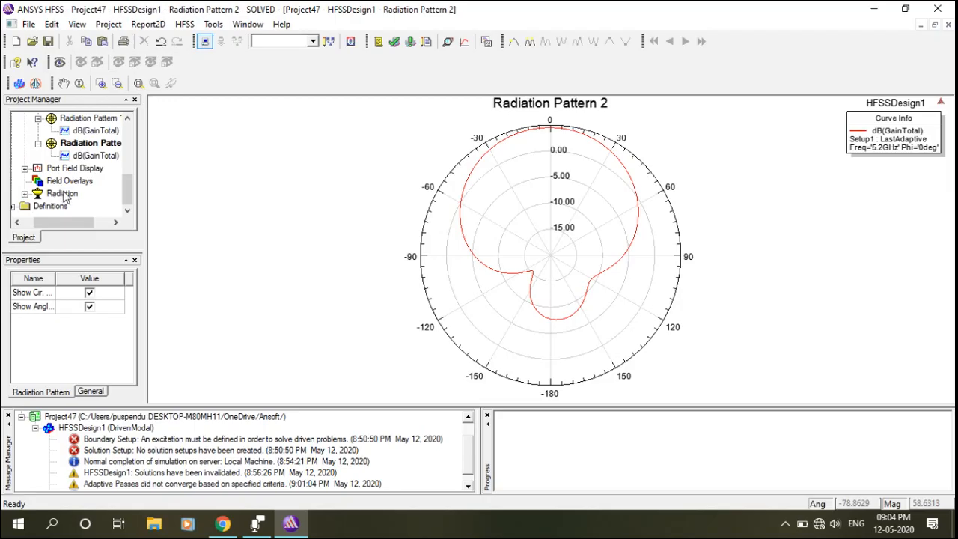
right_click(64, 196)
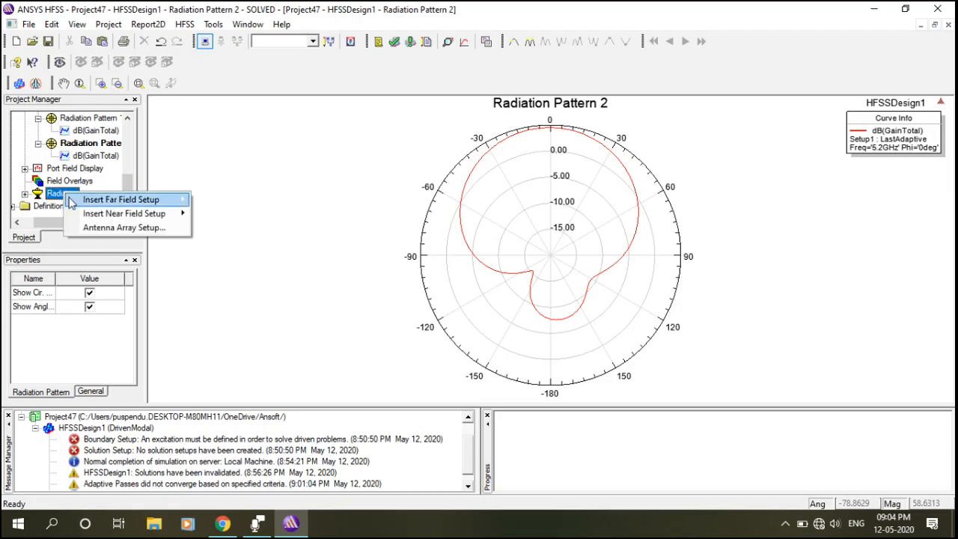
mouse_move(71, 203)
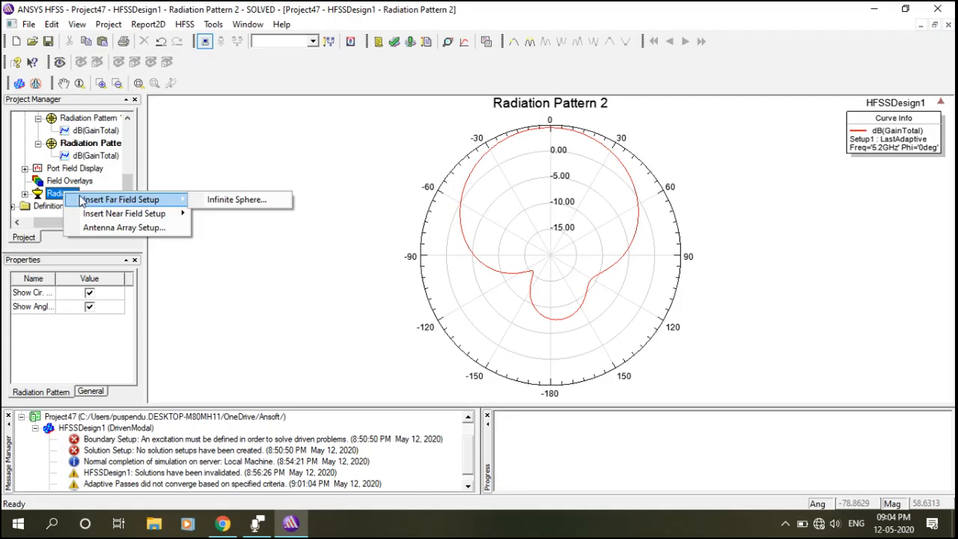
mouse_move(146, 217)
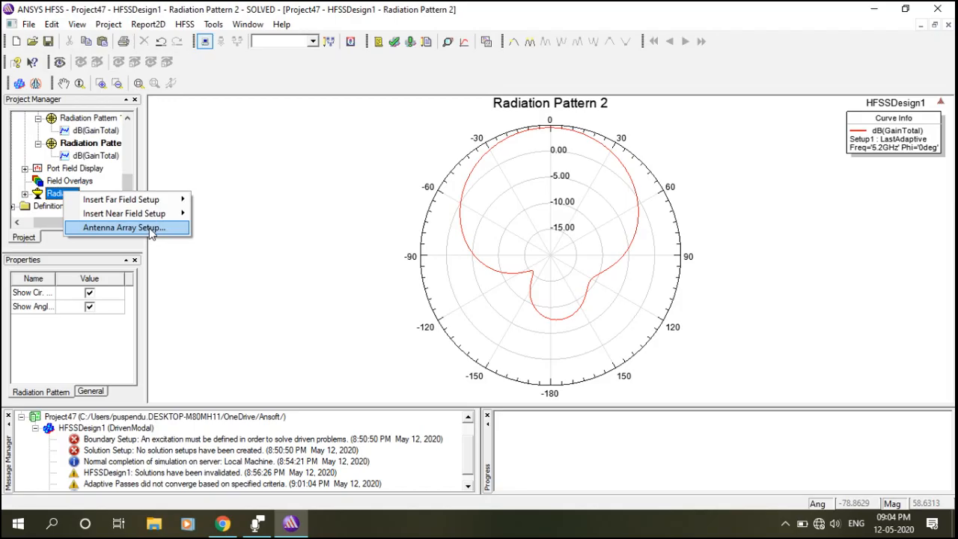
left_click(261, 223)
Compute the antenna parameters for the Infinite Sphere1 setup and examine the incident and accepted power entries
mouse_move(128, 201)
left_mouse_down()
mouse_move(125, 156)
mouse_move(125, 190)
left_mouse_up()
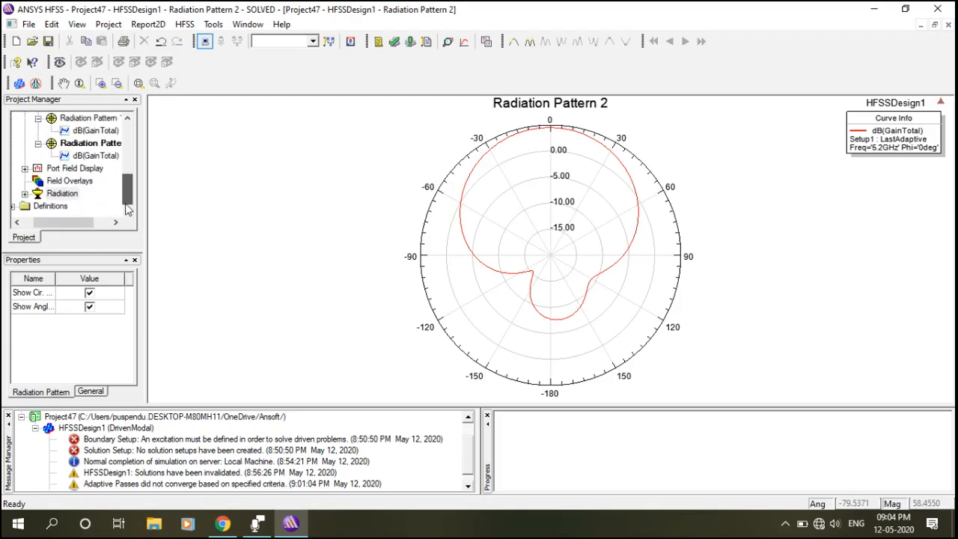
double_click(48, 194)
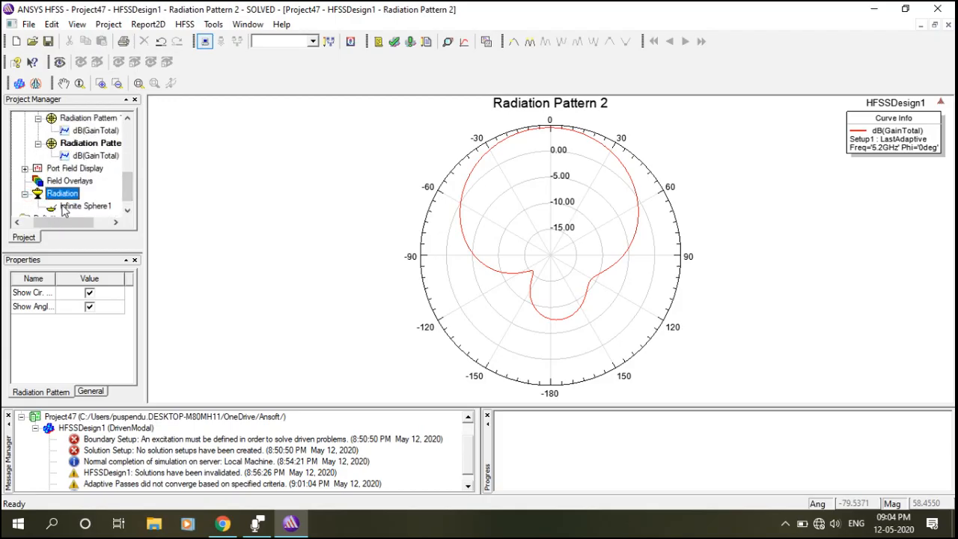
scroll(30, 197, "down", 1)
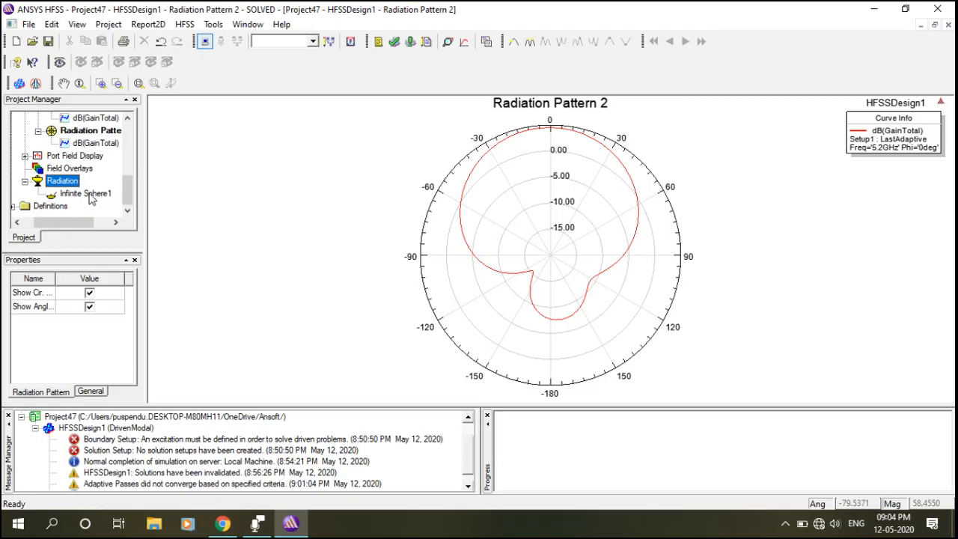
right_click(89, 196)
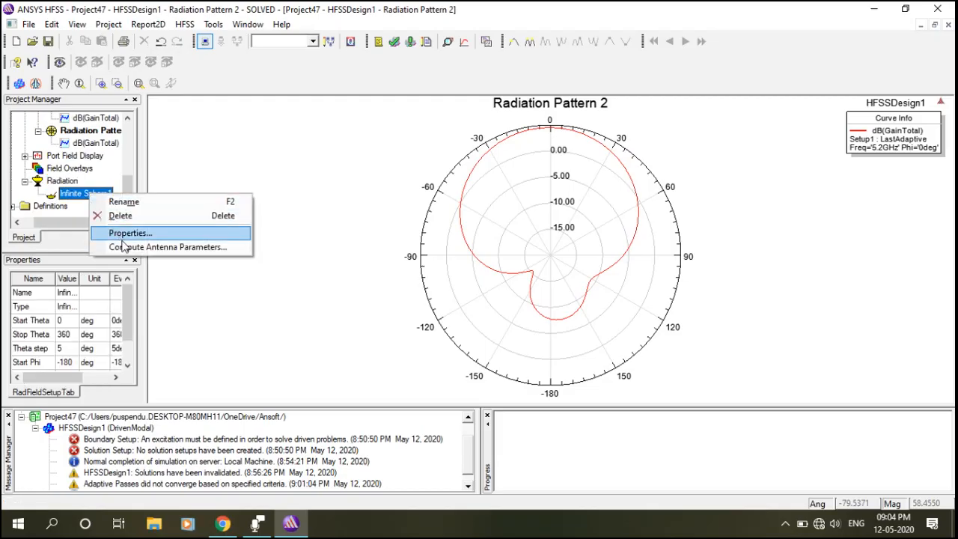
left_click(193, 250)
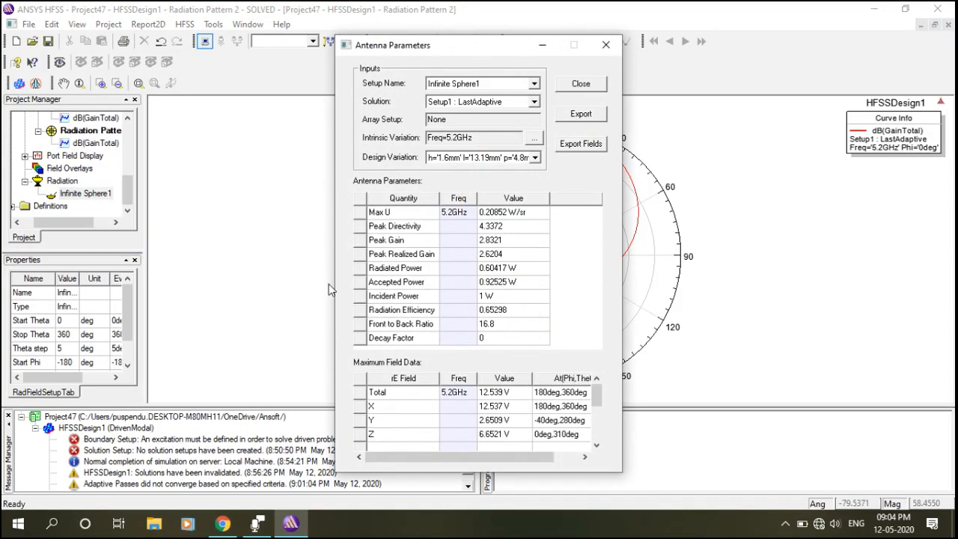
left_click(397, 296)
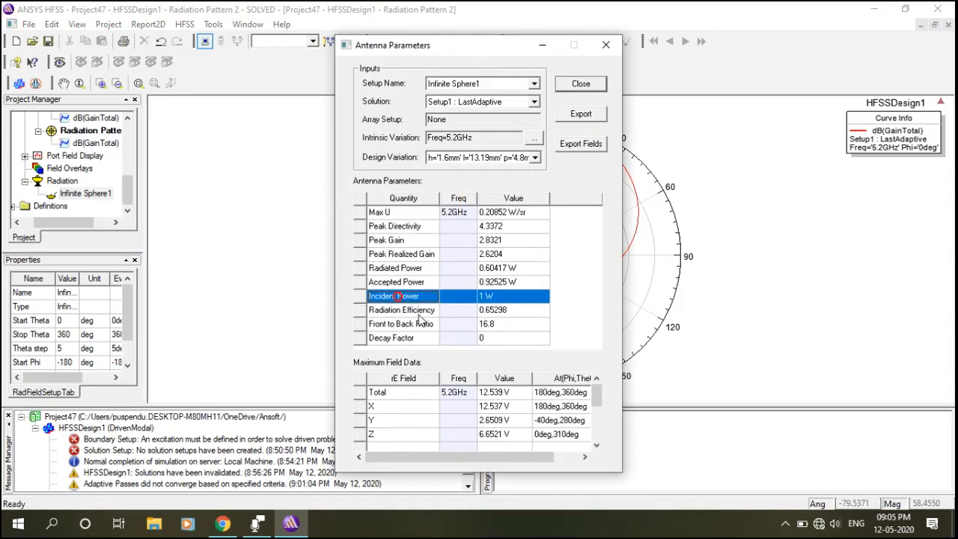
left_click(415, 282)
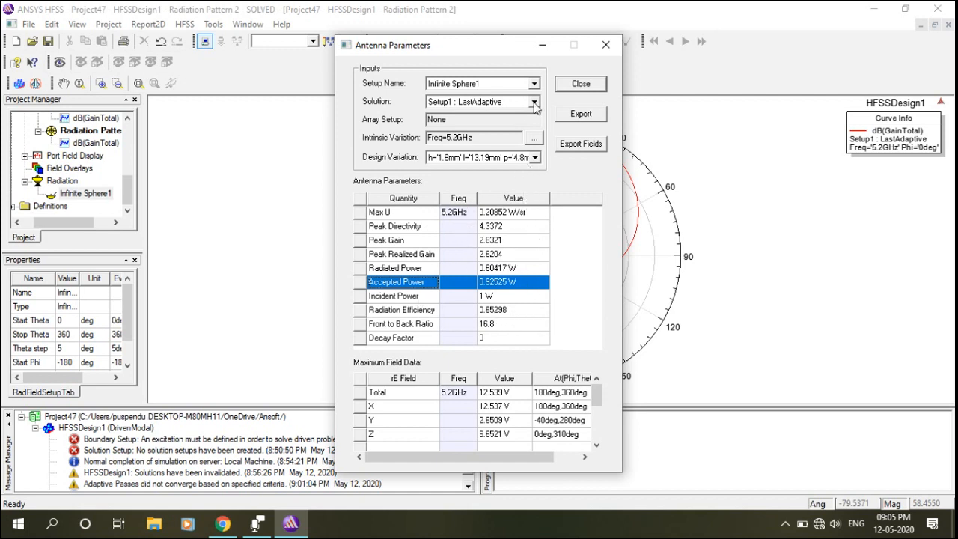
Switch the antenna parameters' solution to Setup1 : Sweep and add 3GHz to the selected frequencies
left_click(533, 103)
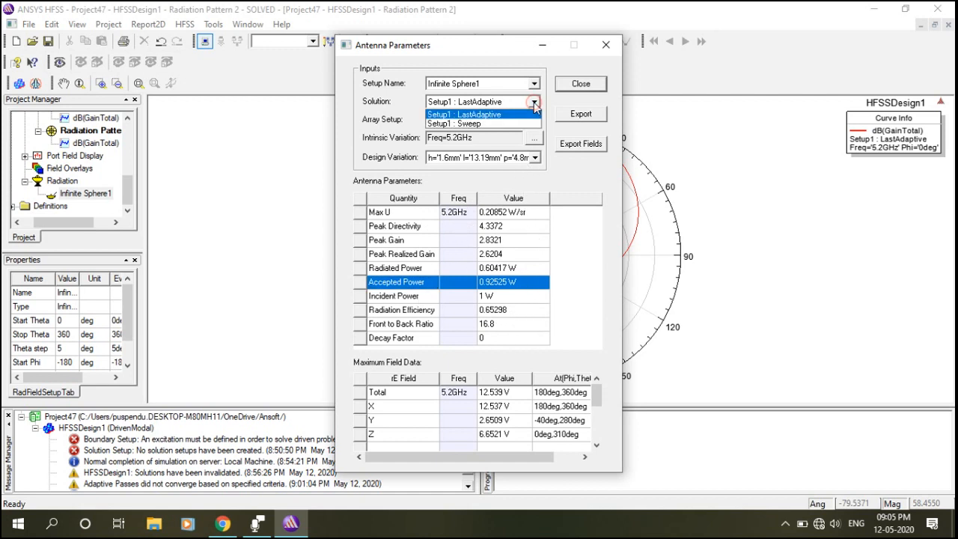
left_click(477, 125)
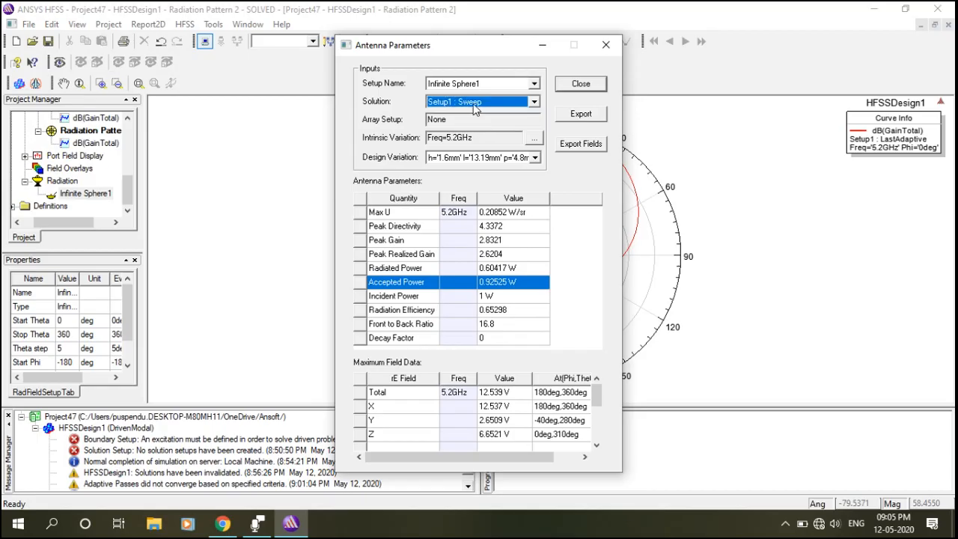
left_click(536, 139)
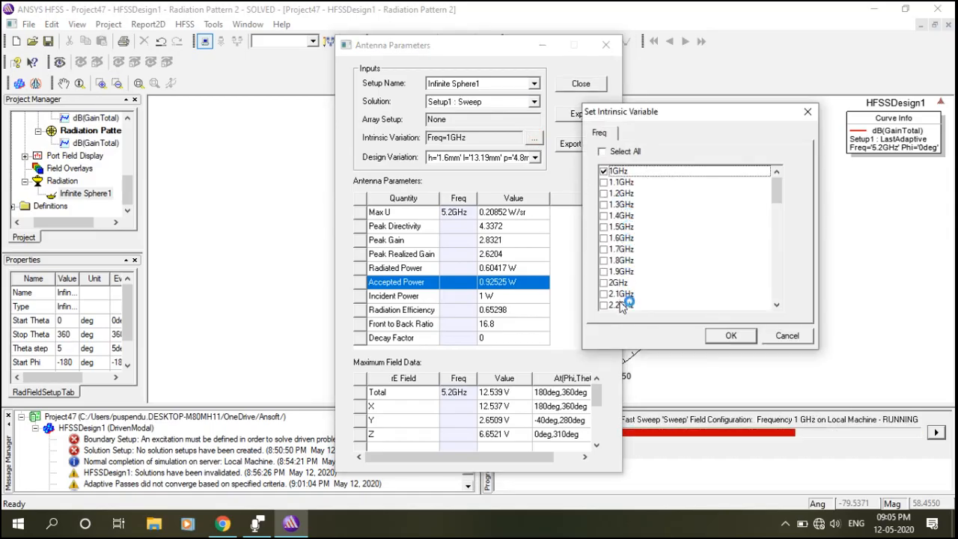
scroll(625, 288, "down", 1)
scroll(625, 274, "down", 2)
scroll(624, 279, "up", 4)
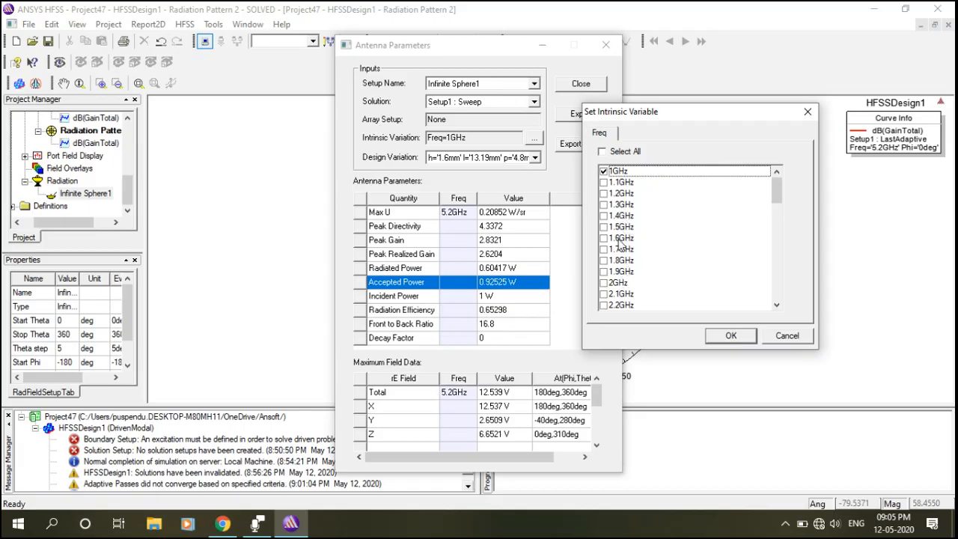
scroll(619, 271, "down", 4)
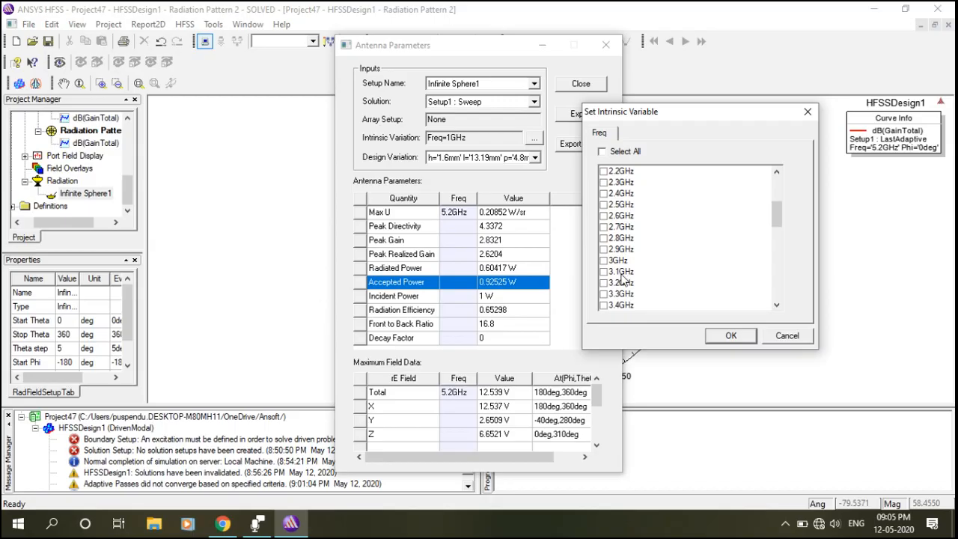
left_click(604, 260)
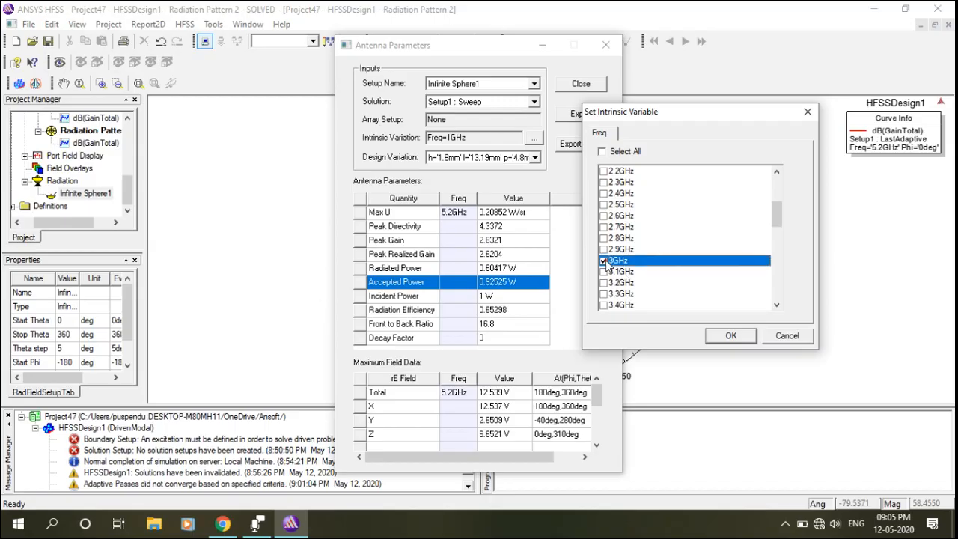
left_click(730, 335)
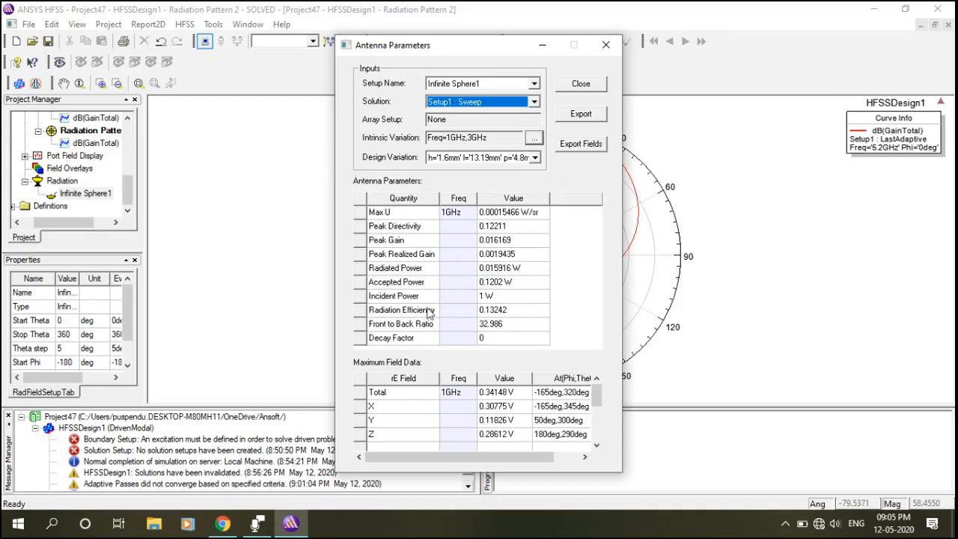
Remove 1GHz from the frequency selection so that the antenna parameters are evaluated at 3GHz only
left_click(536, 139)
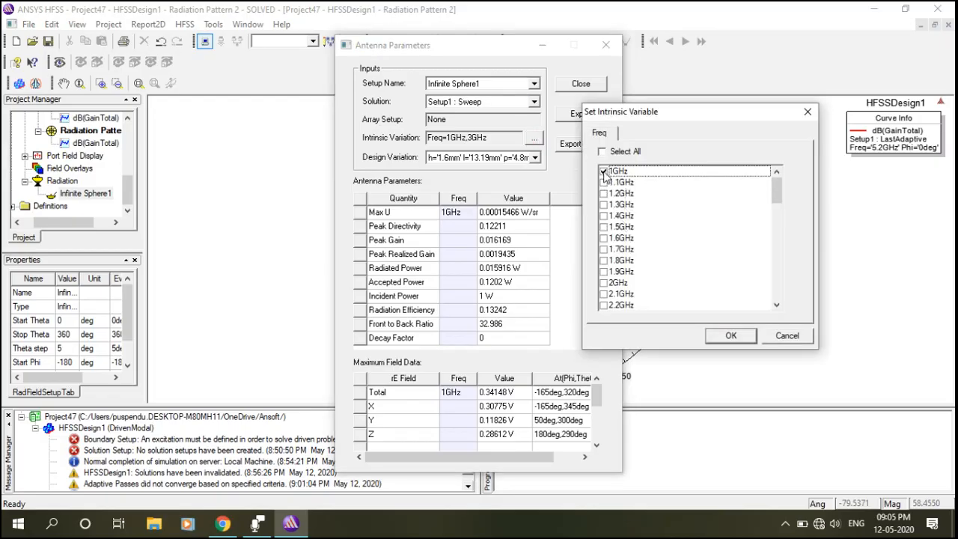
left_click(604, 172)
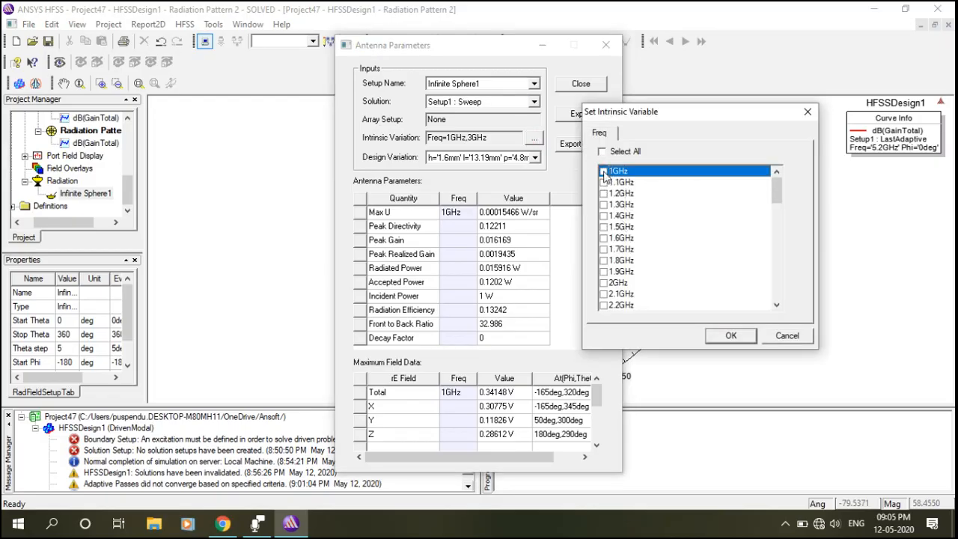
scroll(620, 225, "down", 2)
scroll(620, 223, "down", 3)
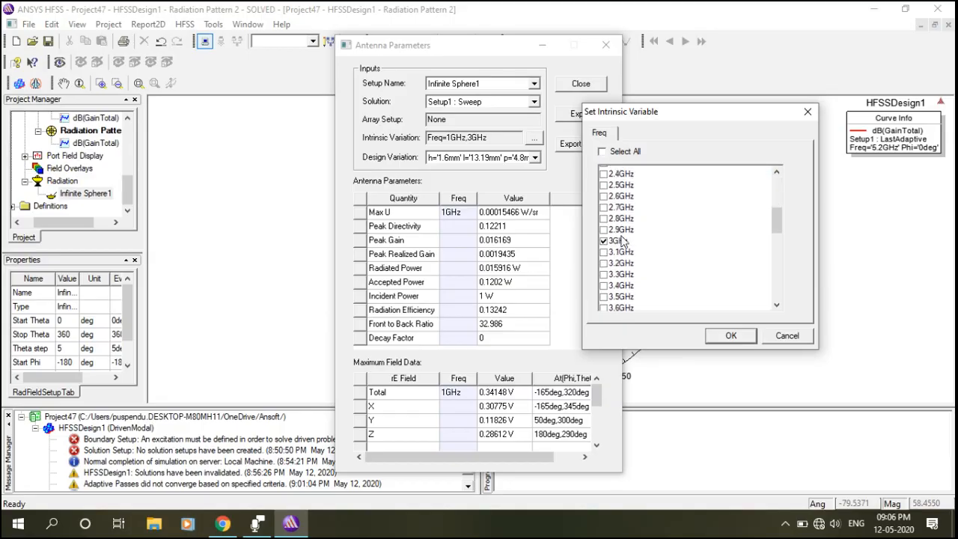
left_click(731, 336)
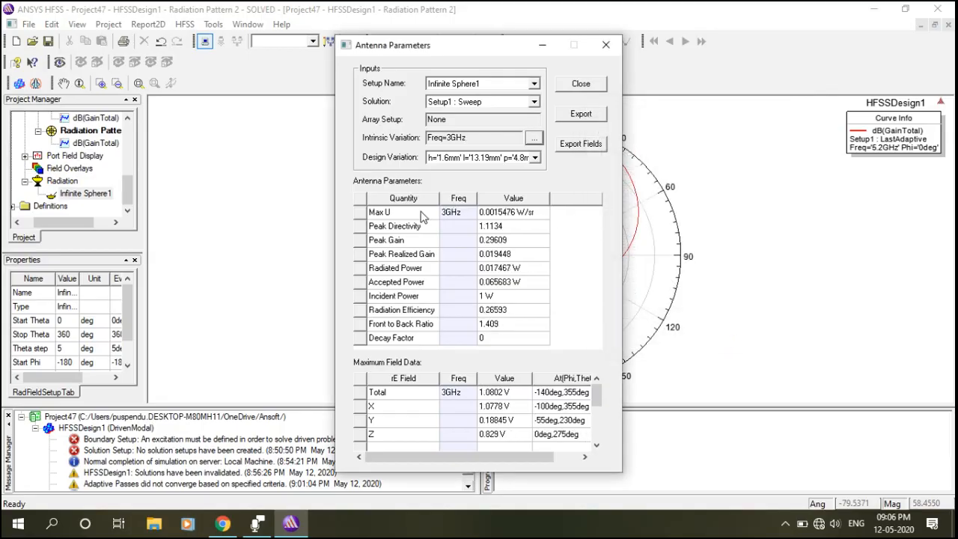